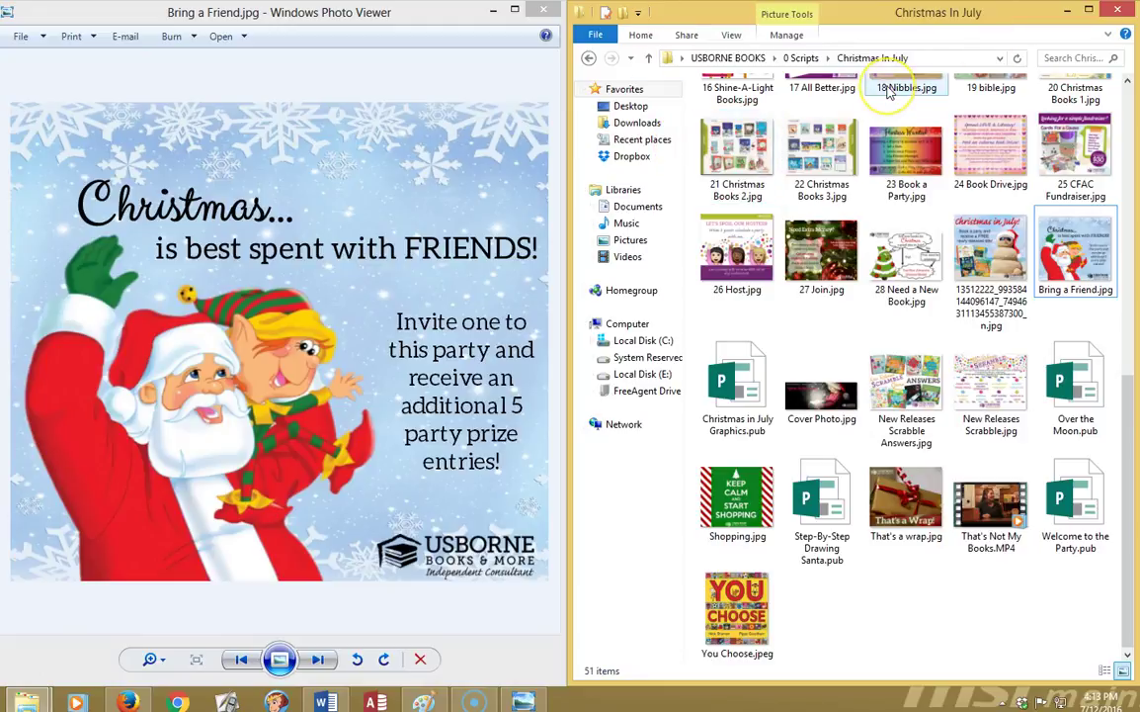
# Step: Create a Publisher document named Friend Invite in the Christmas In July folder and open it
pyautogui.rightClick(819, 606)
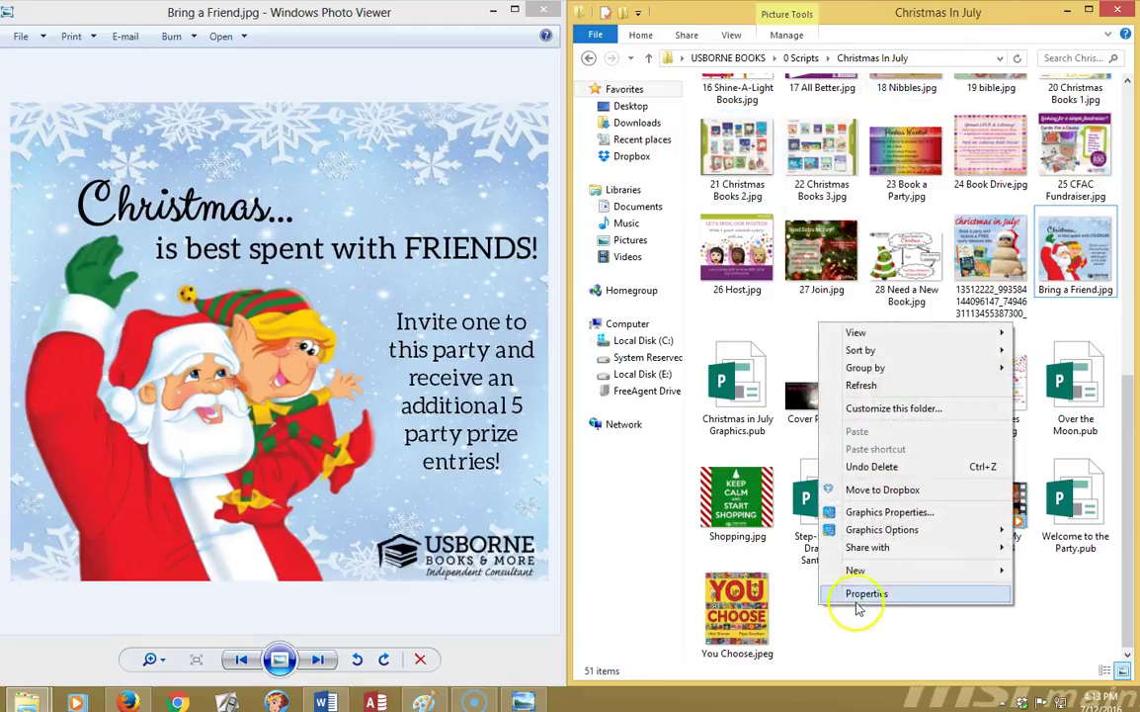
pyautogui.moveTo(900, 581)
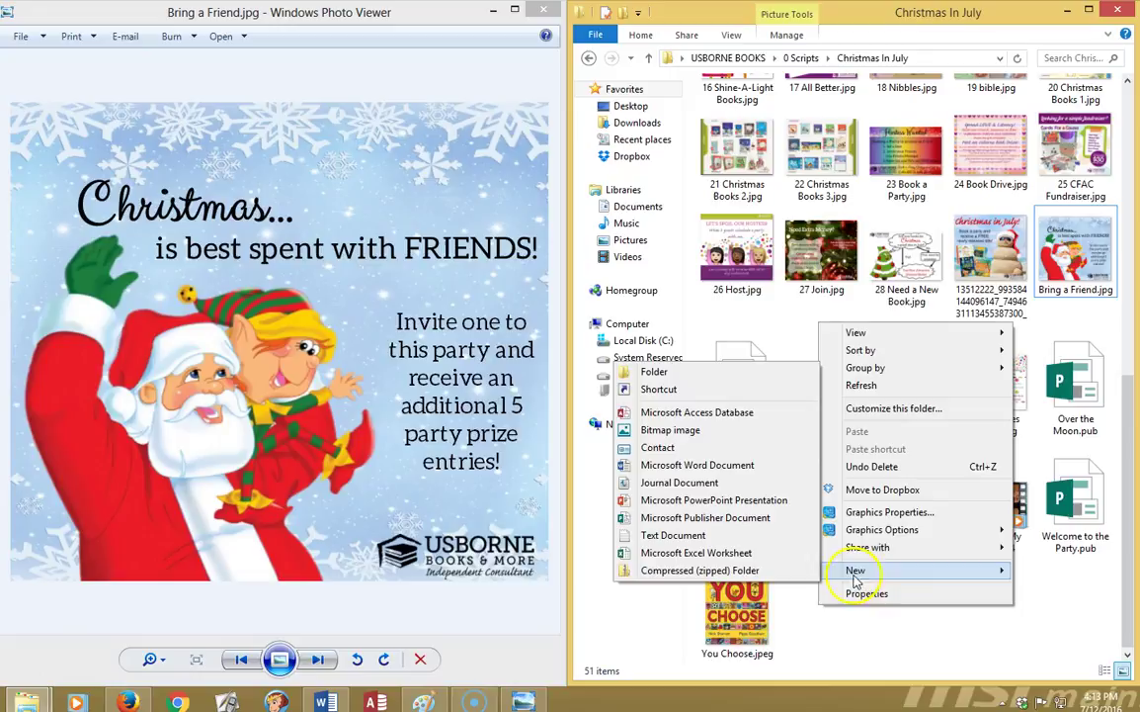
pyautogui.click(736, 521)
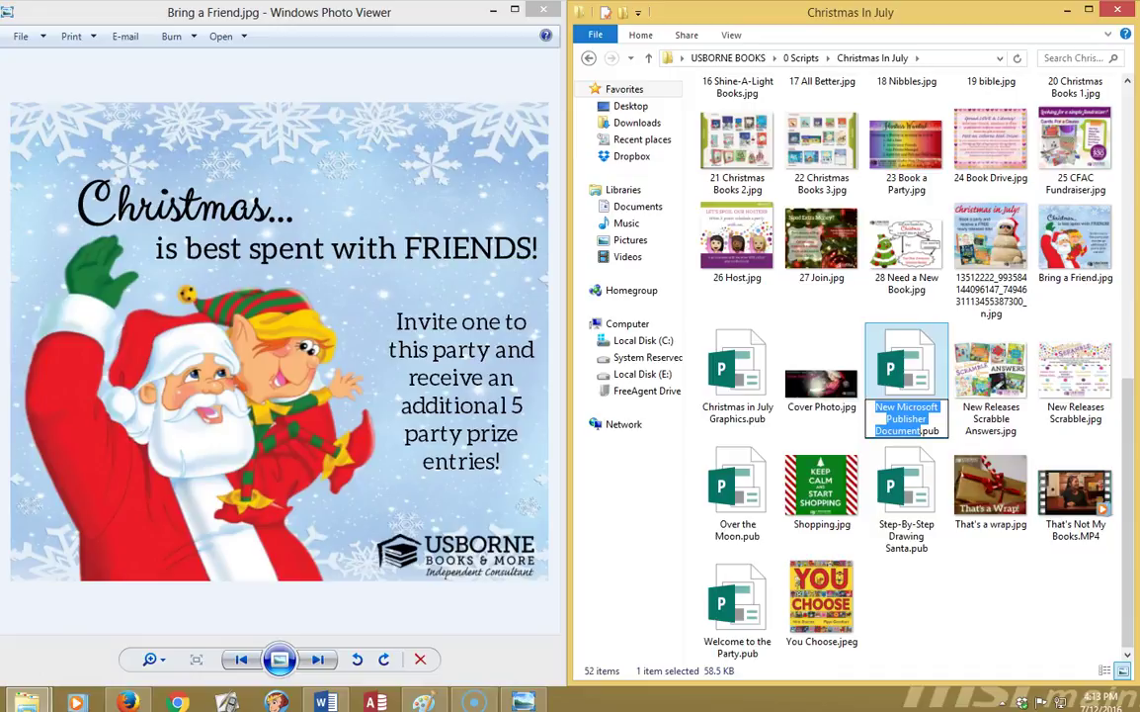
pyautogui.write('Fr')
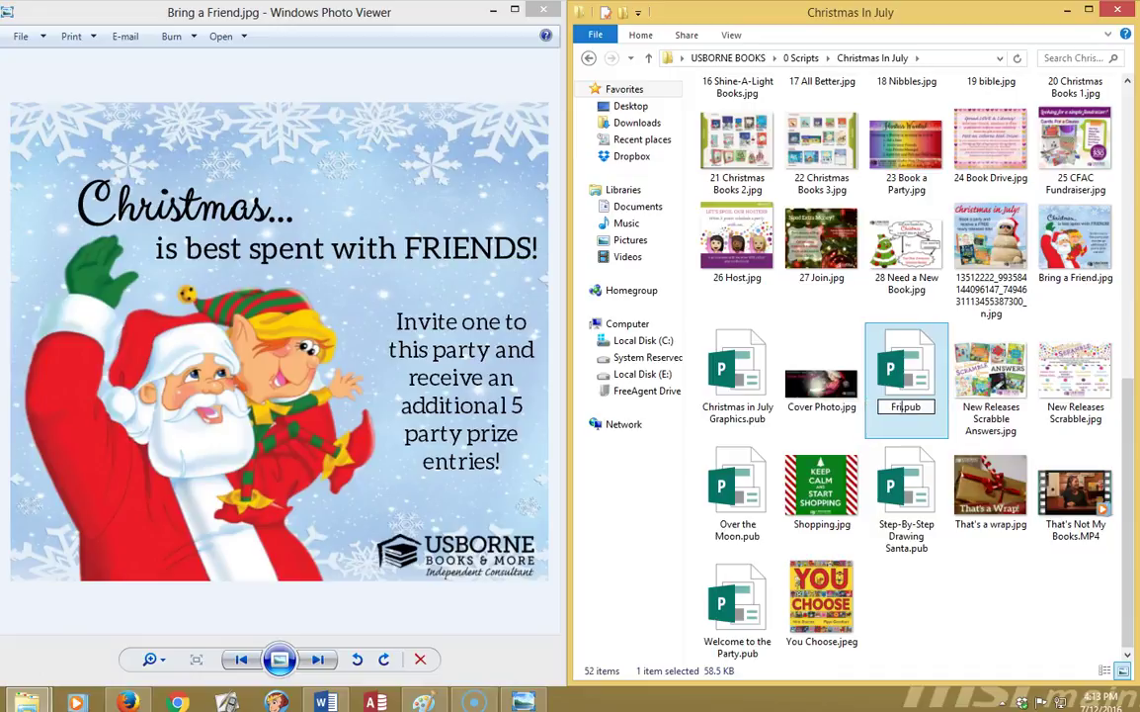
pyautogui.press('Return')
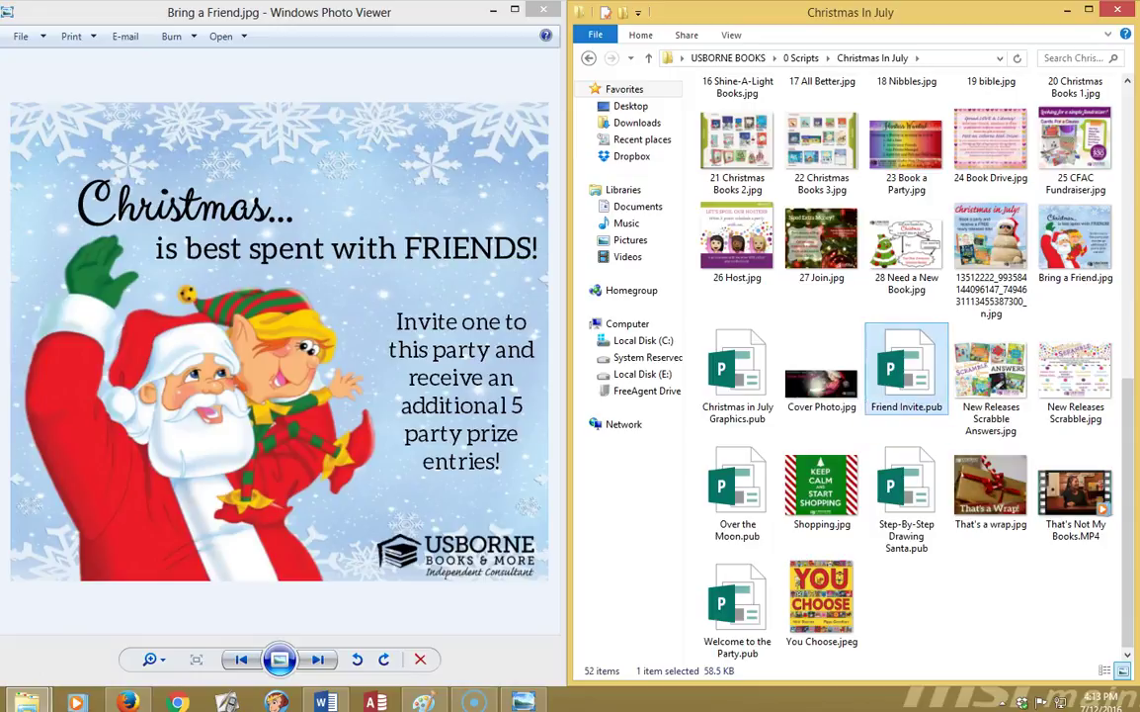
pyautogui.press('Return')
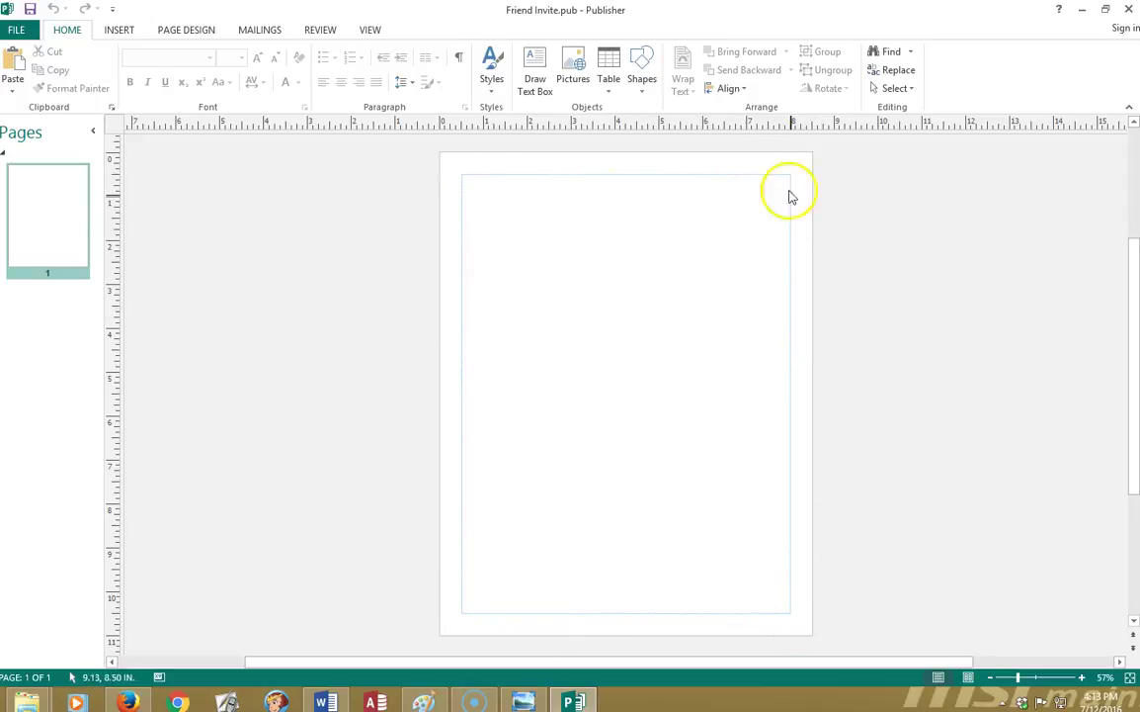
# Step: Create a custom page size 4.5" wide and 4" high for the publication
pyautogui.click(198, 34)
pyautogui.click(194, 87)
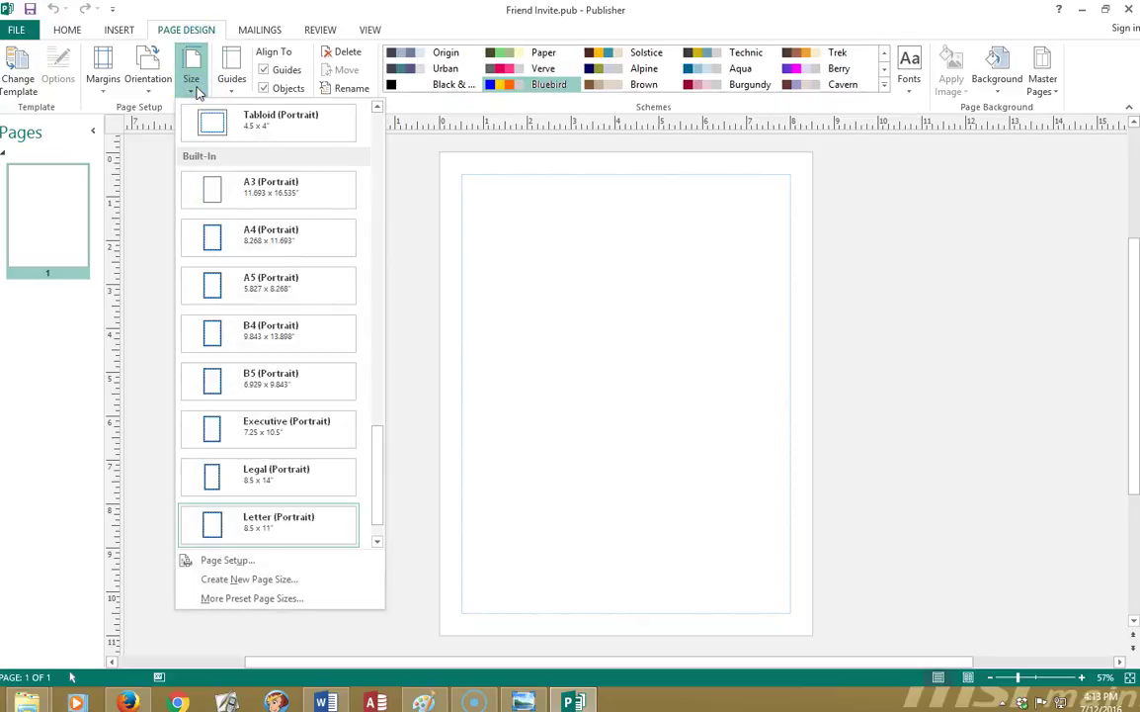
pyautogui.click(237, 580)
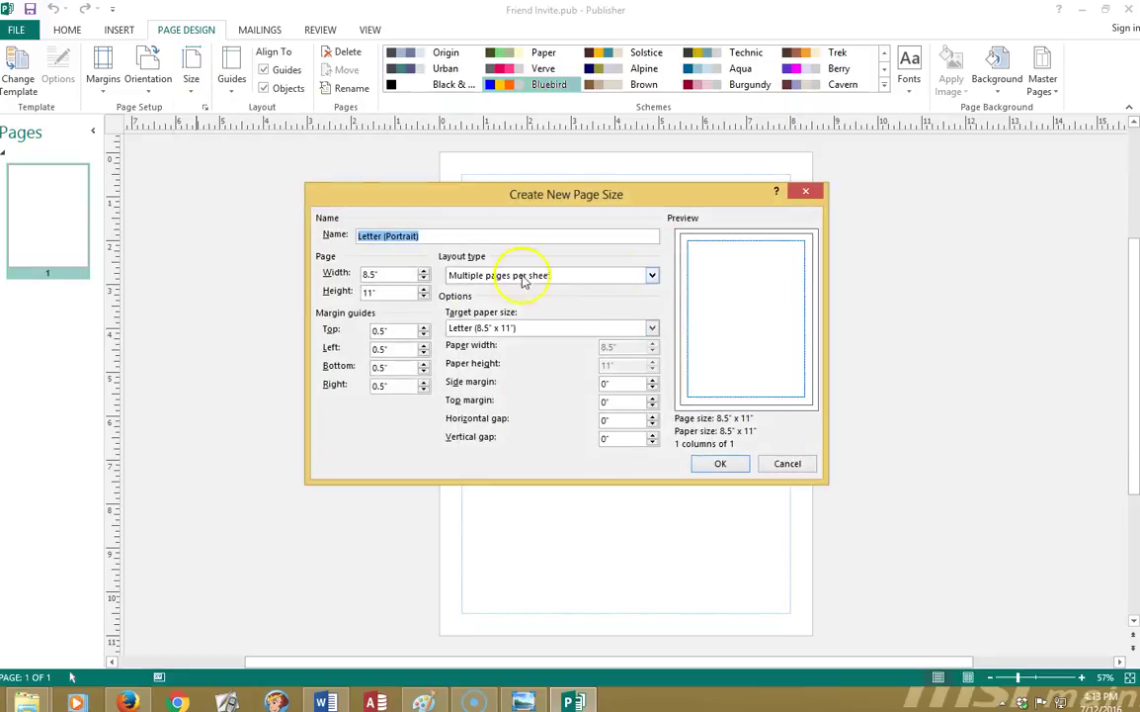
pyautogui.moveTo(397, 275); pyautogui.dragTo(353, 275)
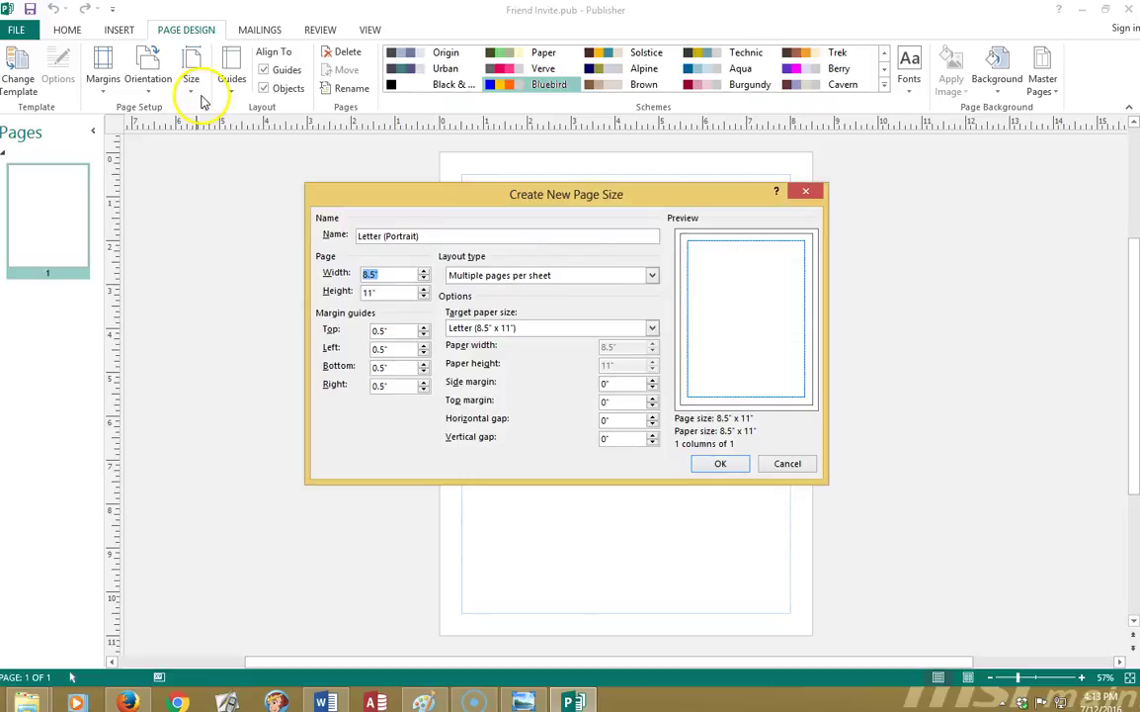
pyautogui.press('Tab')
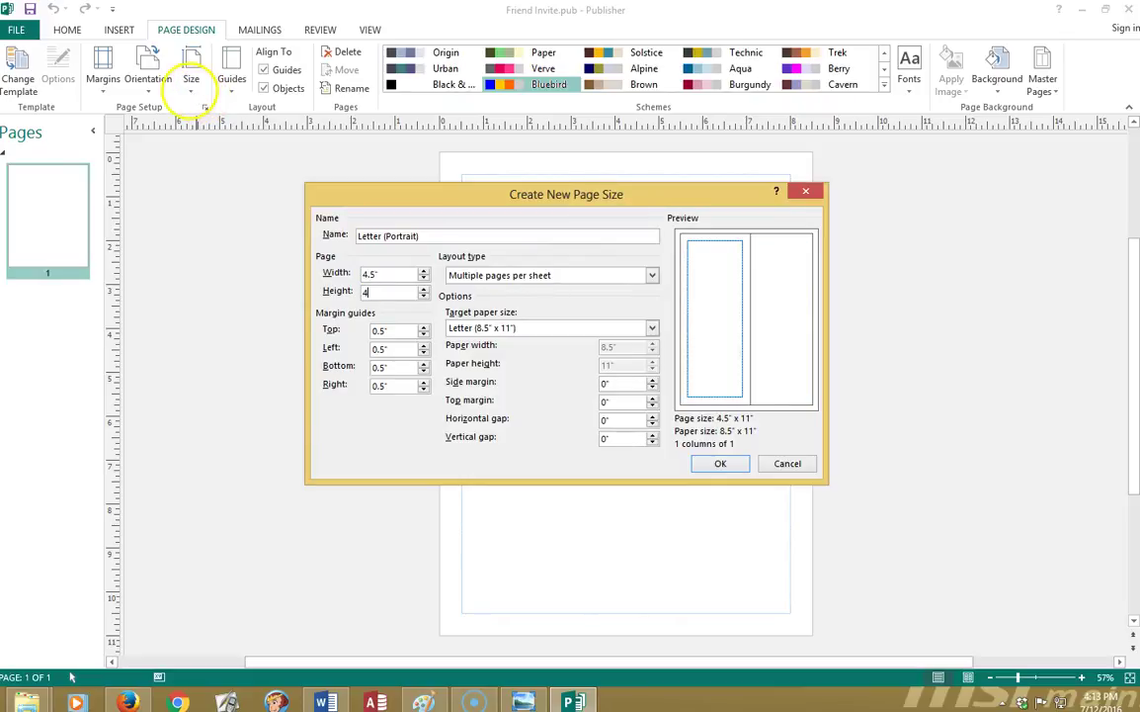
pyautogui.write('4')
pyautogui.press('Return')
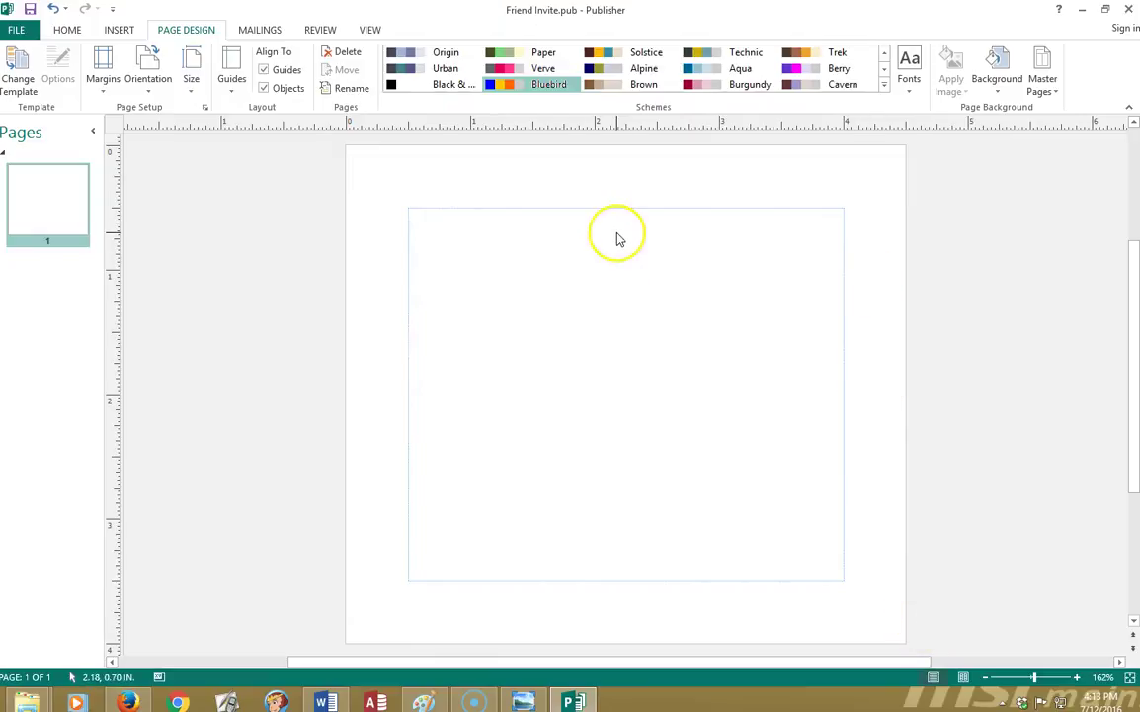
# Step: Place the publication window side by side with the Bring a Friend.jpg reference image
pyautogui.moveTo(603, 18)
pyautogui.mouseDown()
pyautogui.moveTo(711, 19)
pyautogui.moveTo(605, 25)
pyautogui.mouseUp()
pyautogui.doubleClick(605, 26)
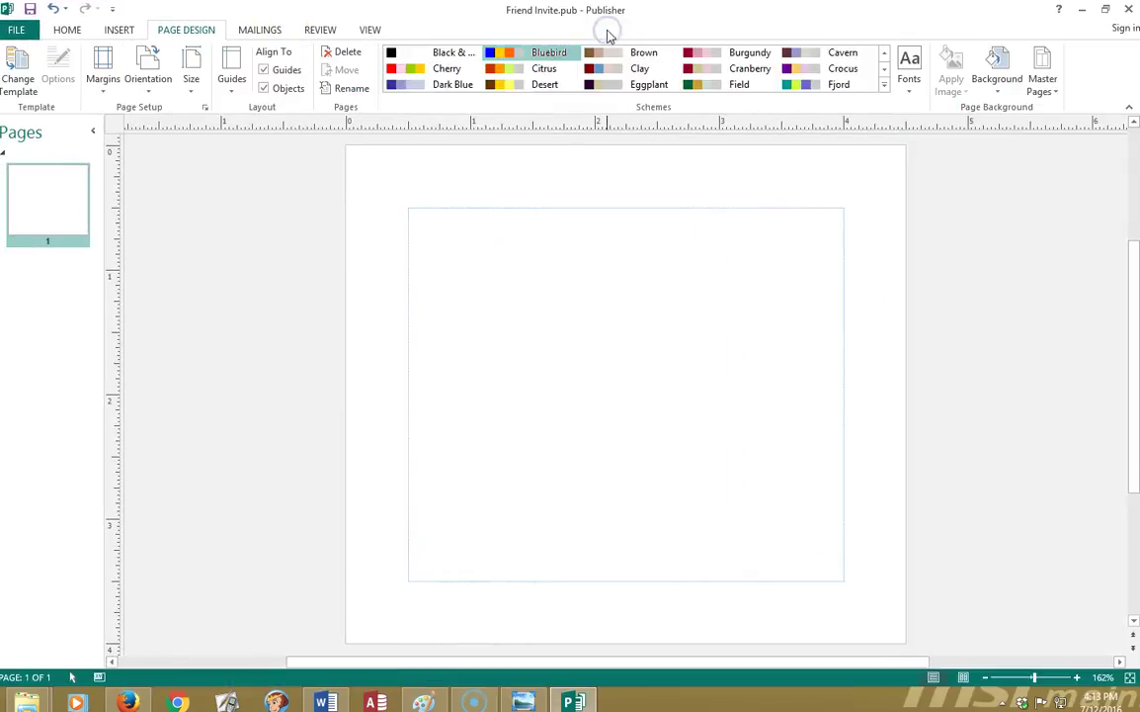
pyautogui.press('super+Right')
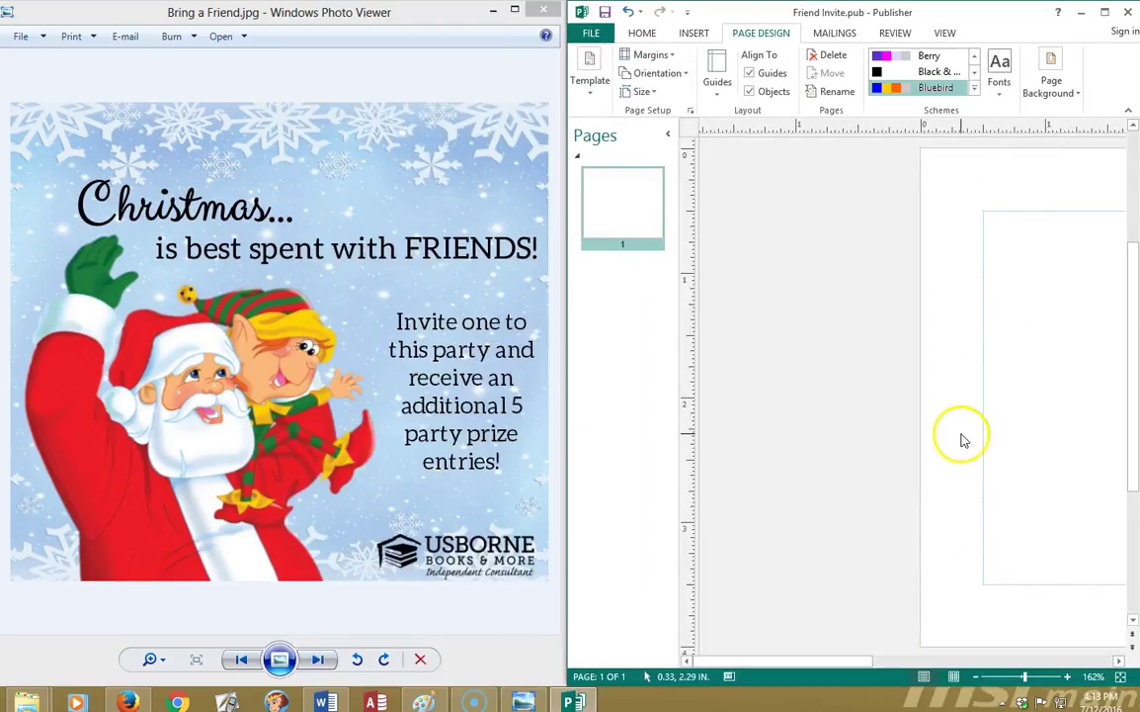
pyautogui.click(949, 660)
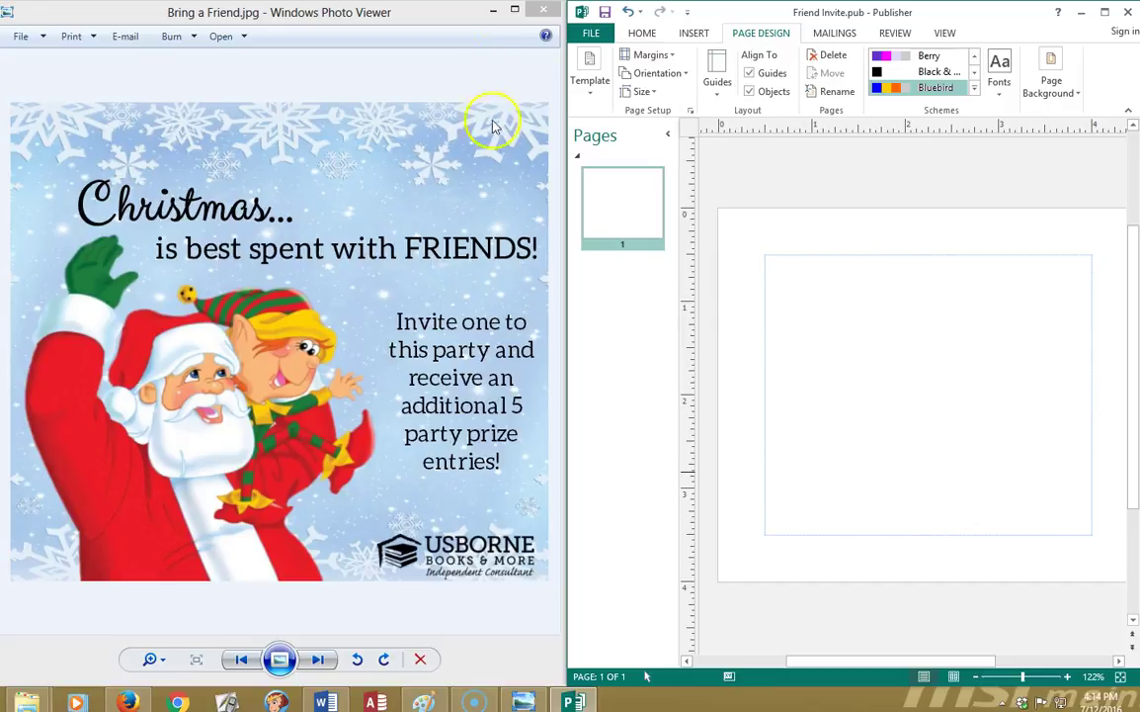
# Step: Switch to Firefox and search the YoPriceVille gallery site for snowflake
pyautogui.click(129, 699)
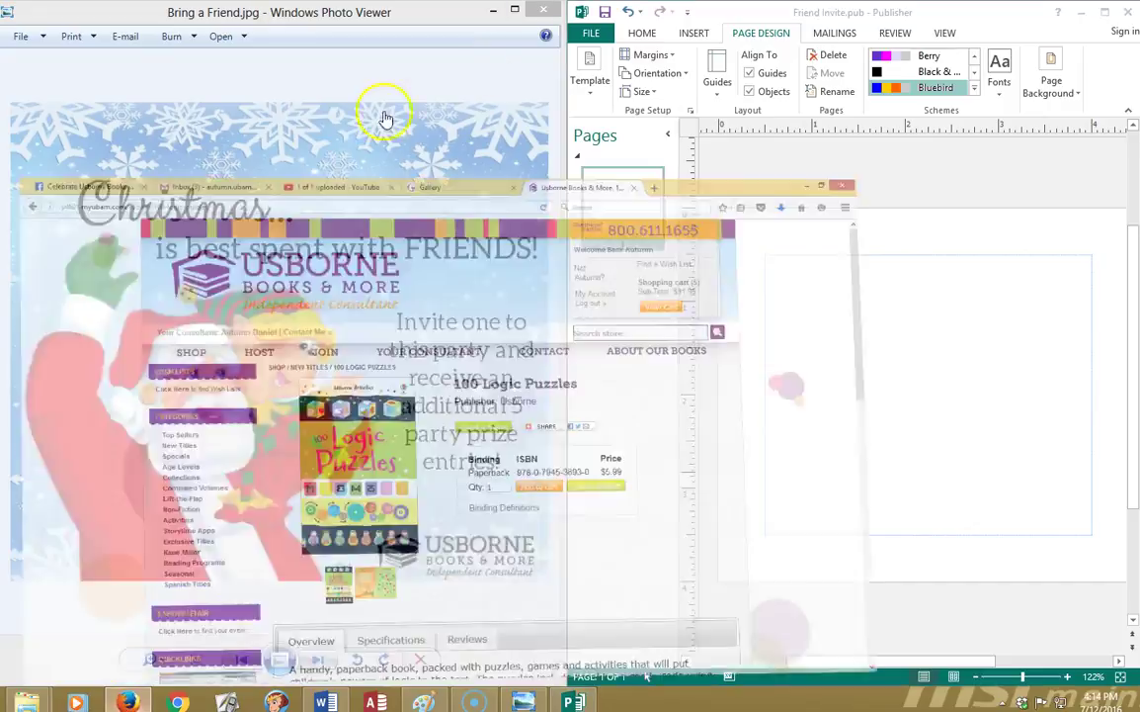
pyautogui.click(556, 12)
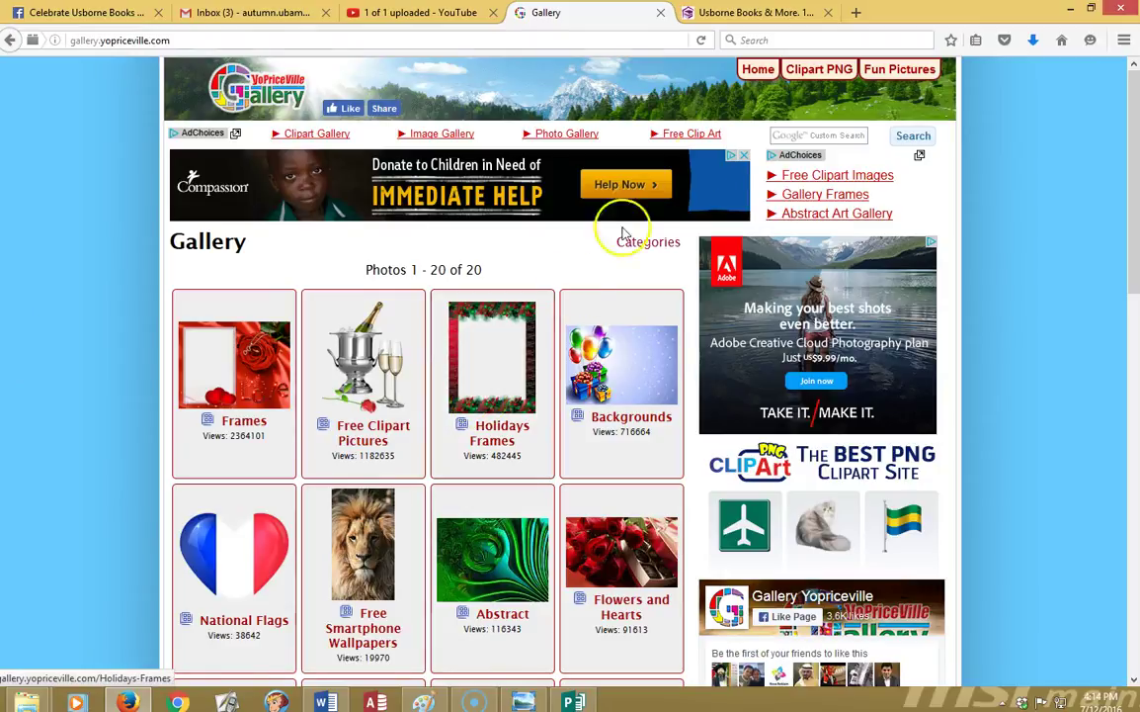
pyautogui.click(835, 134)
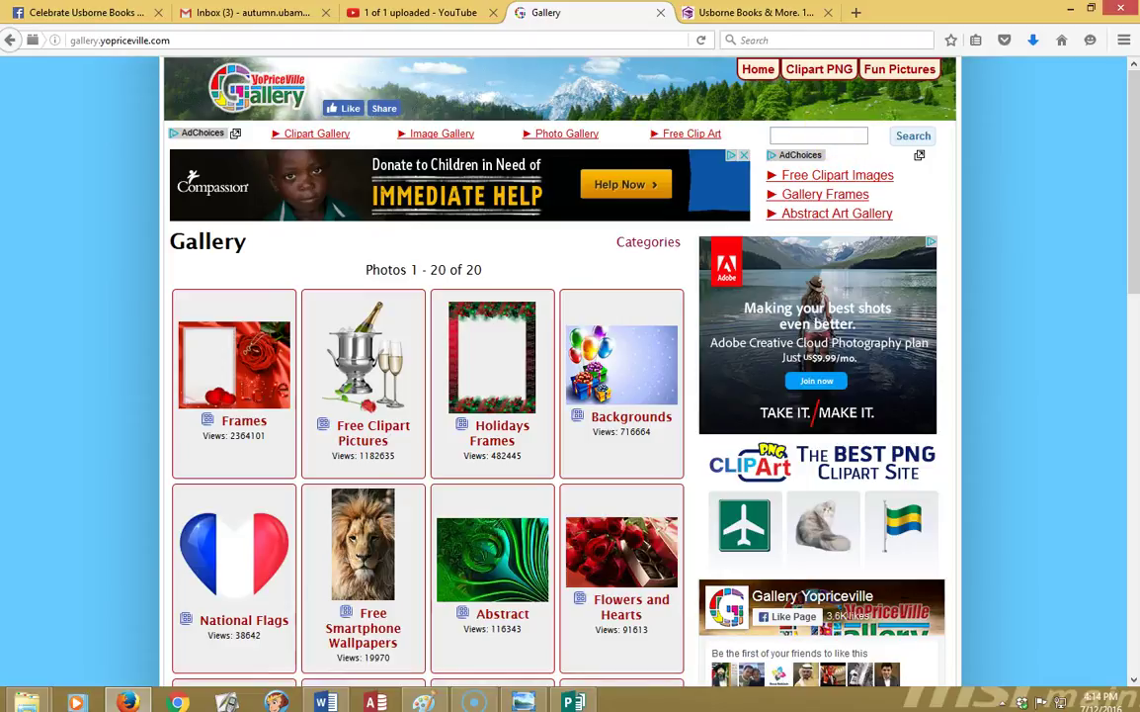
pyautogui.write('sn')
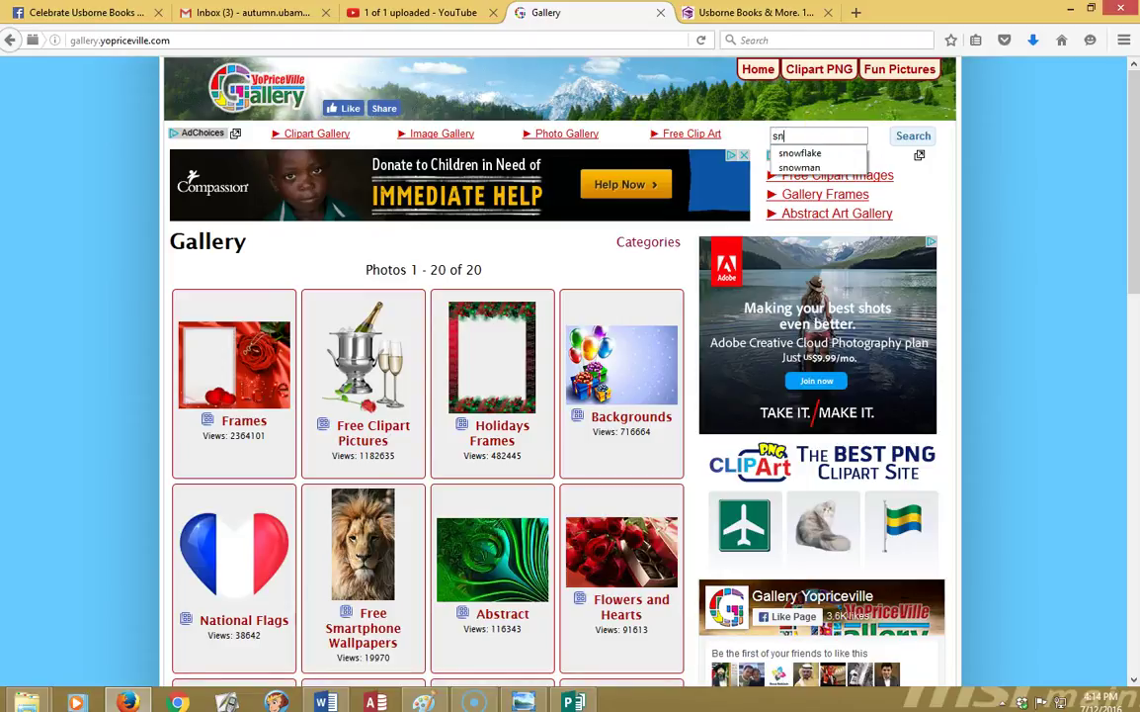
pyautogui.write('ow')
pyautogui.press('Down')
pyautogui.press('Return')
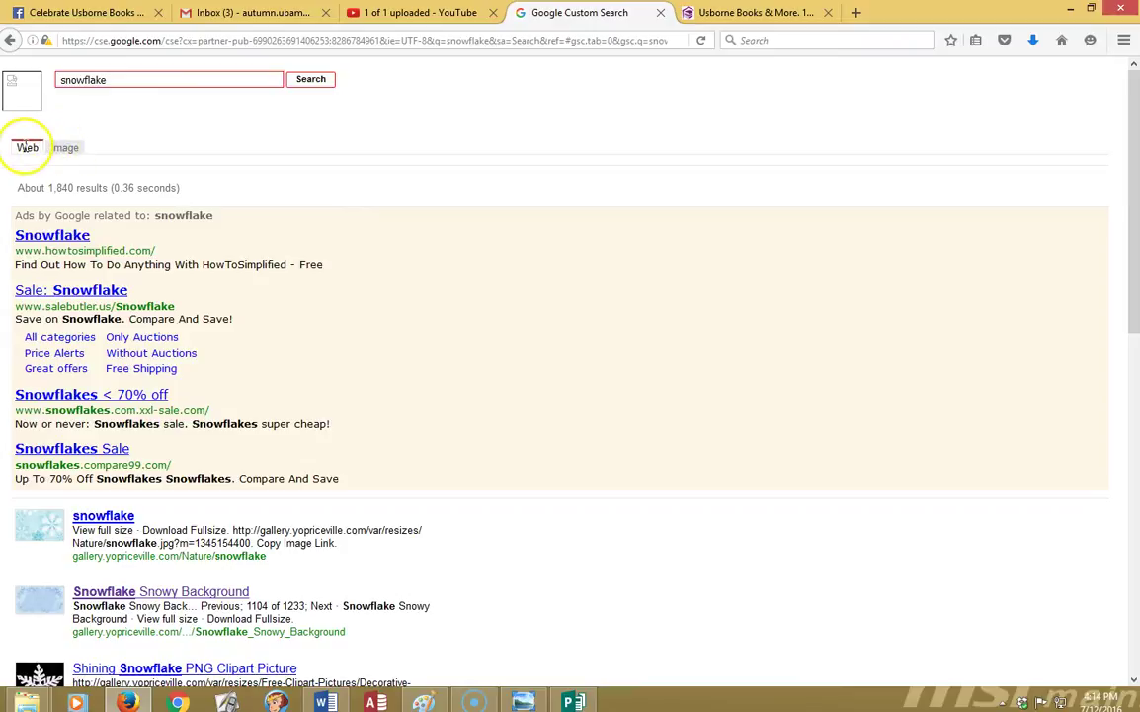
# Step: Show the image results for snowflake and open the Snowflake Snowy Background picture's page
pyautogui.click(65, 149)
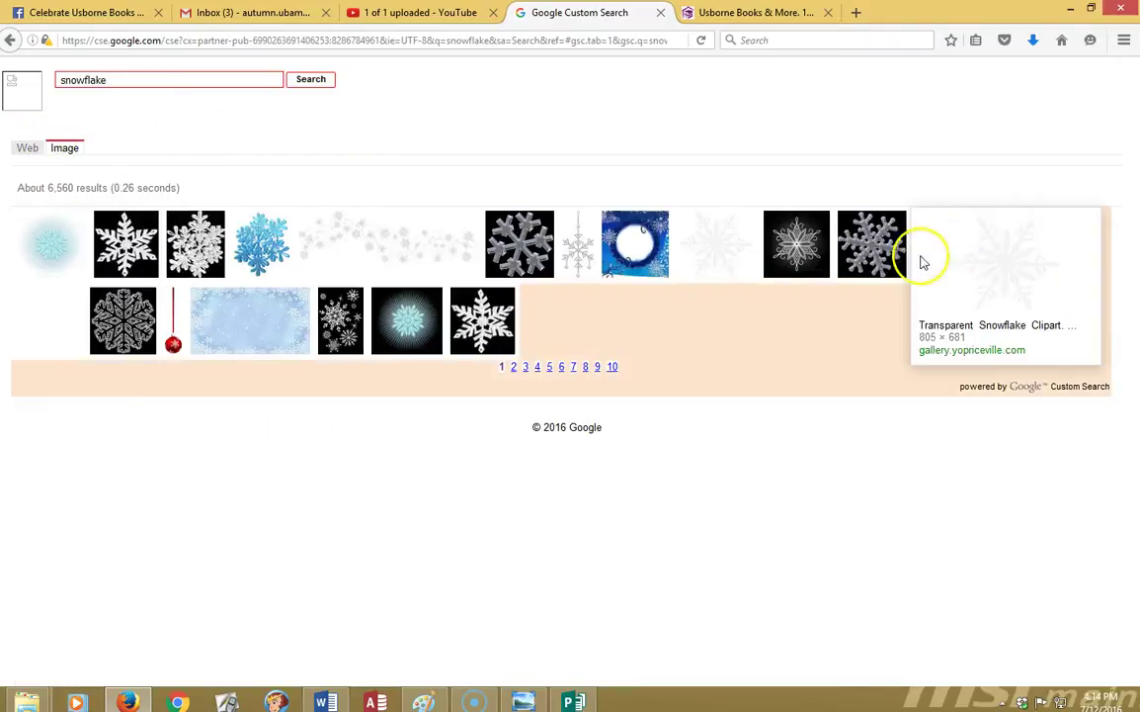
pyautogui.moveTo(255, 323)
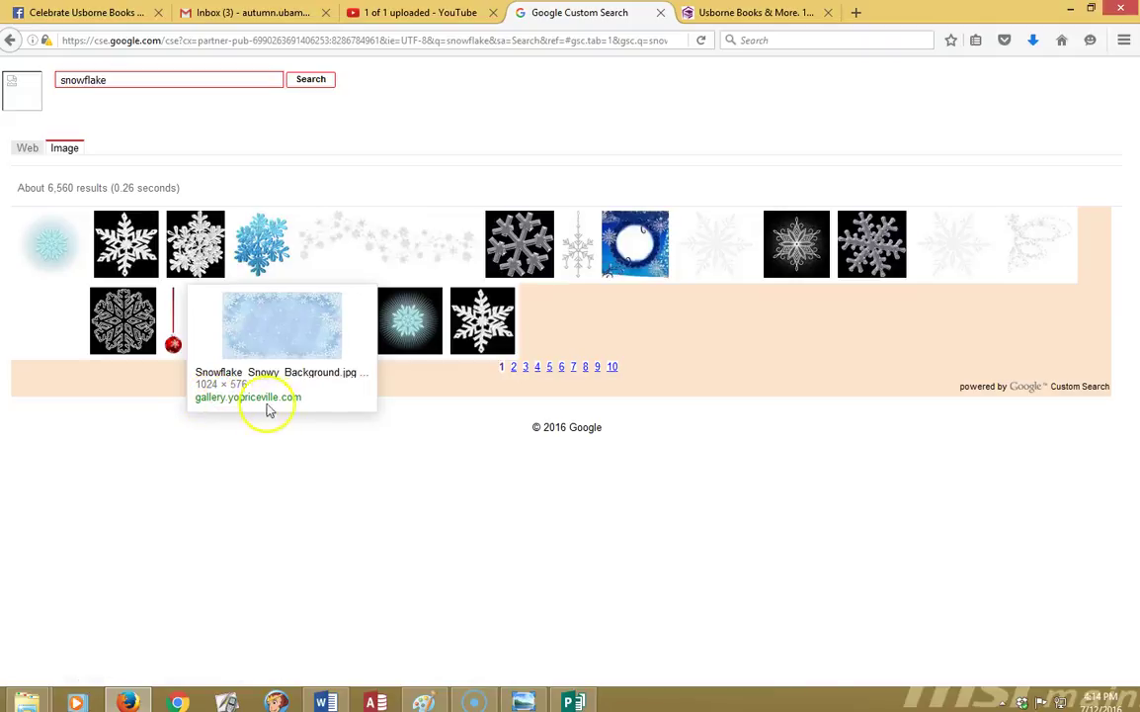
pyautogui.click(287, 339)
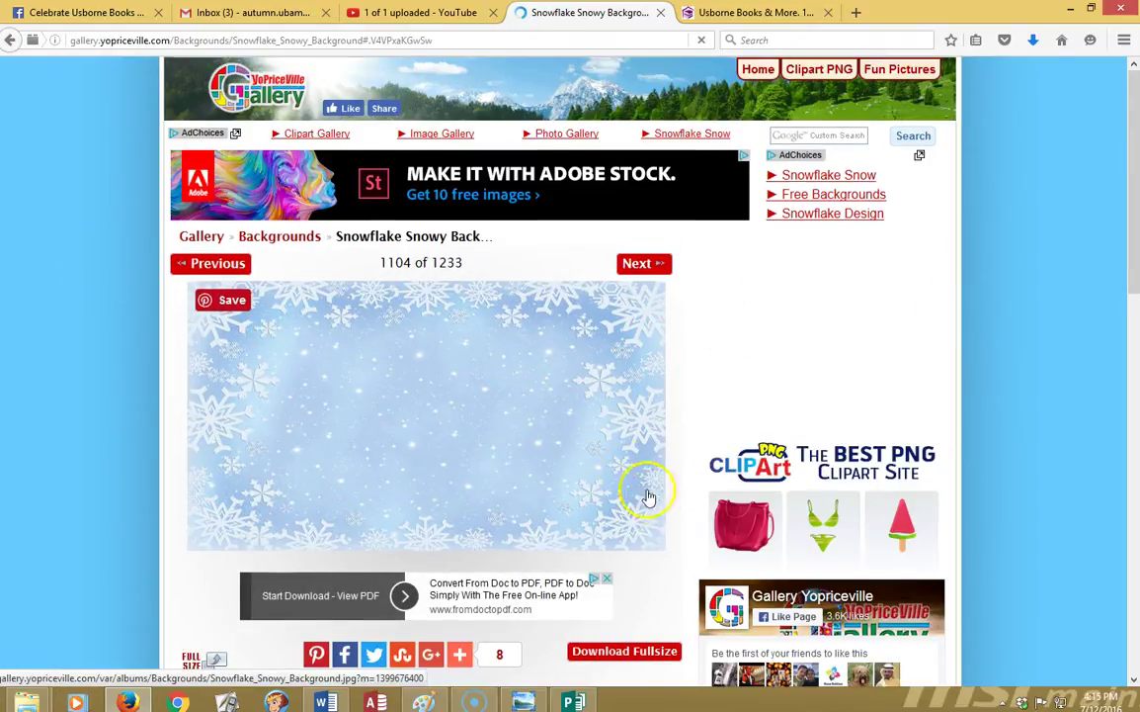
pyautogui.scroll(-2, 632, 502)
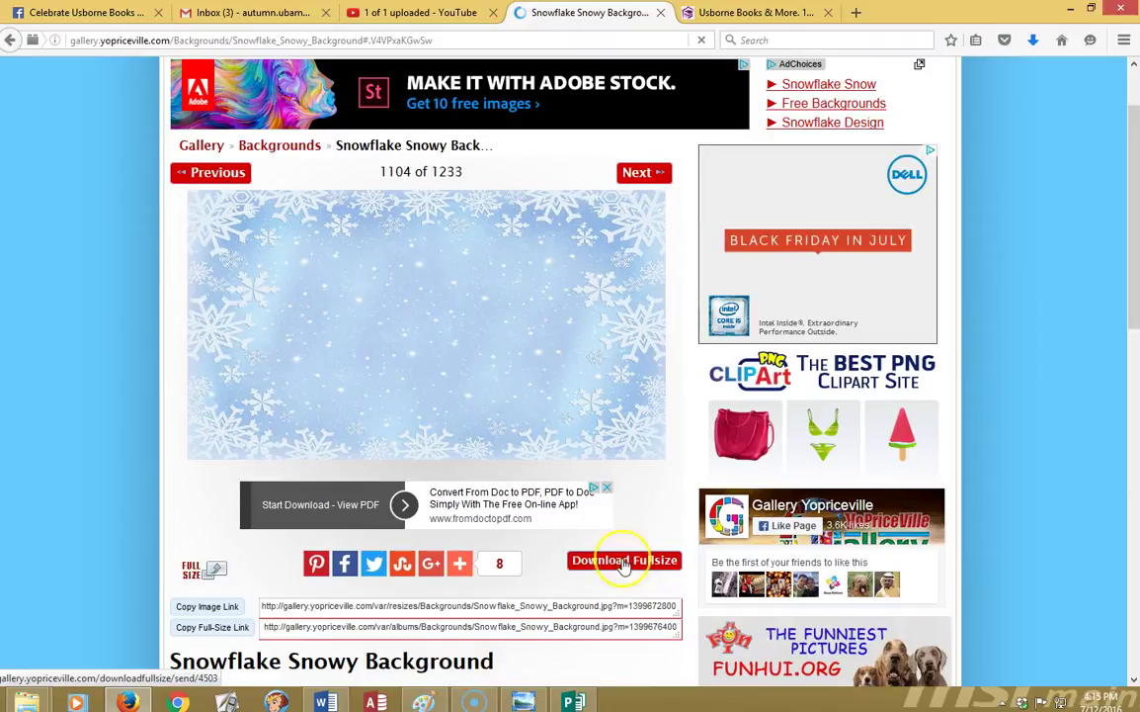
pyautogui.click(633, 568)
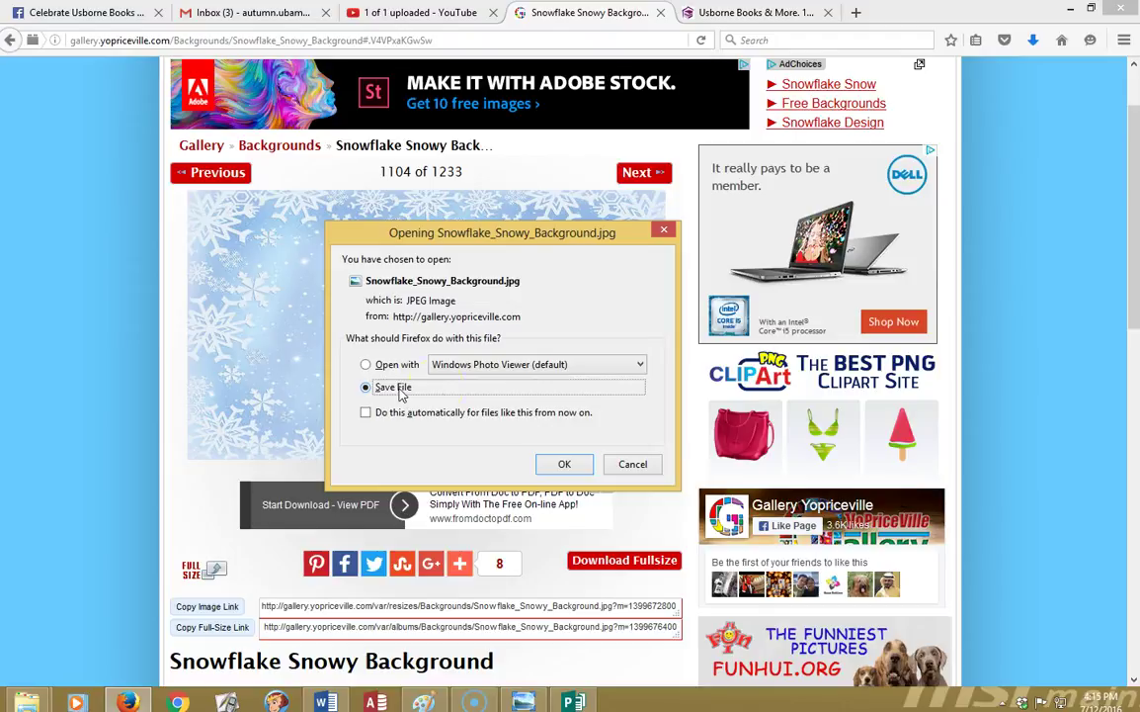
pyautogui.click(633, 463)
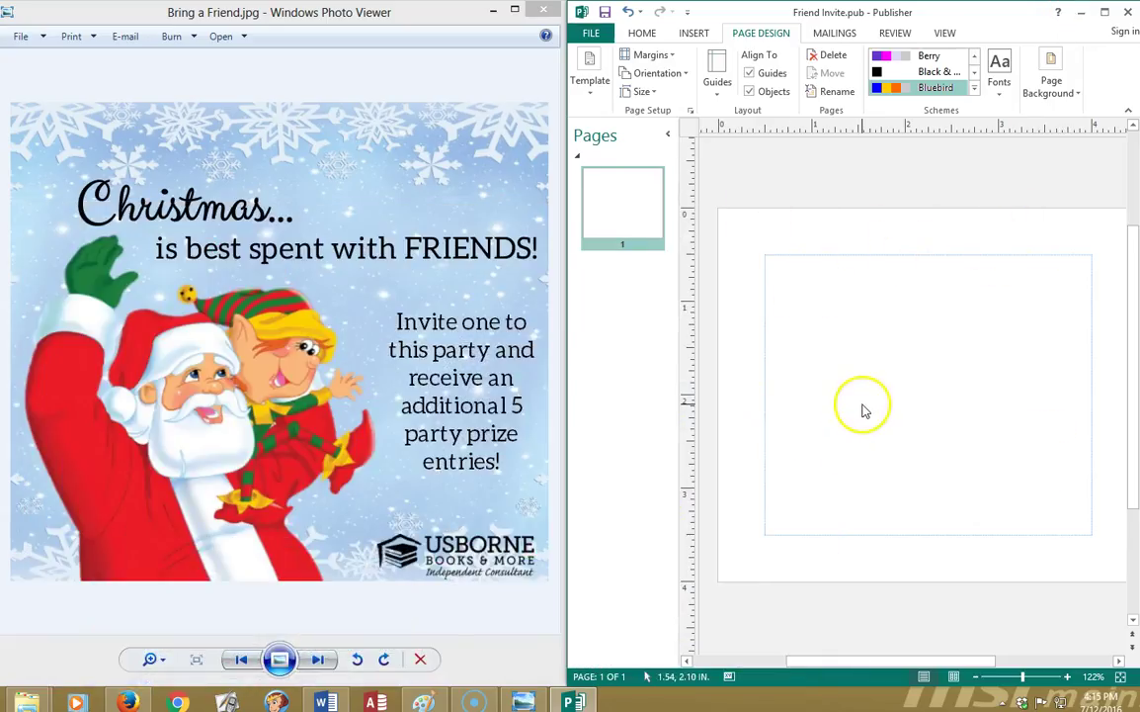
# Step: Maximize the Publisher window and choose Picture or texture fill for the page background
pyautogui.keyDown('ctrl'); pyautogui.scroll(-2, 862, 409); pyautogui.keyUp('ctrl')
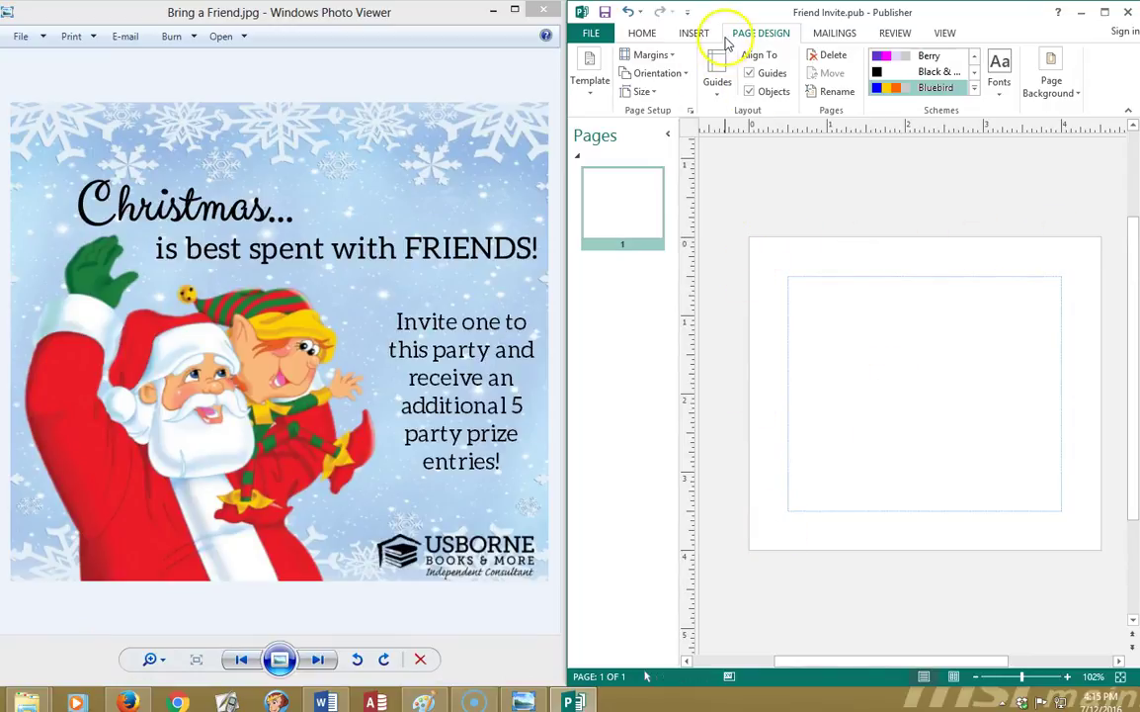
pyautogui.click(1105, 17)
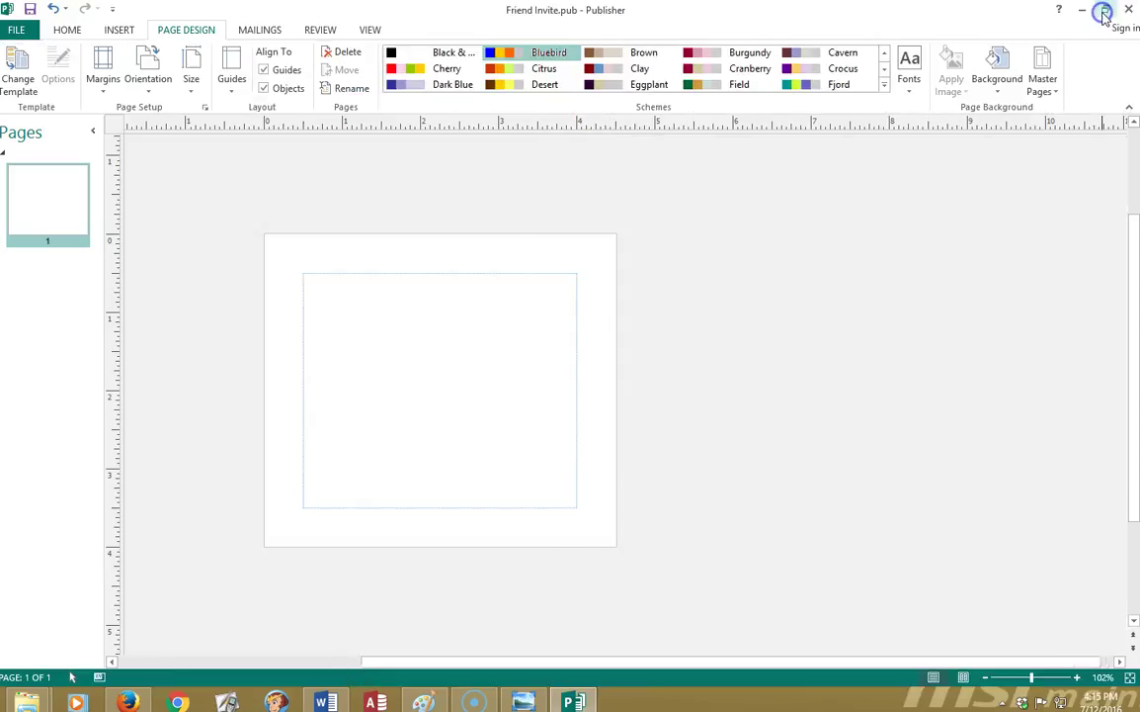
pyautogui.click(1006, 98)
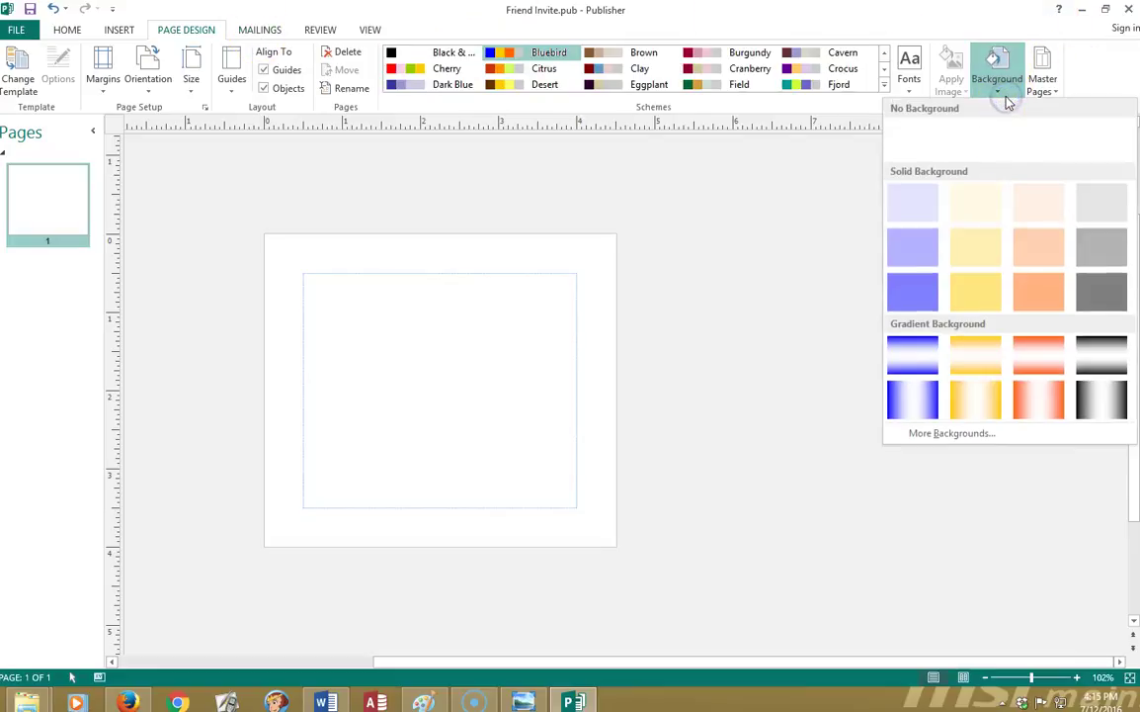
pyautogui.click(979, 435)
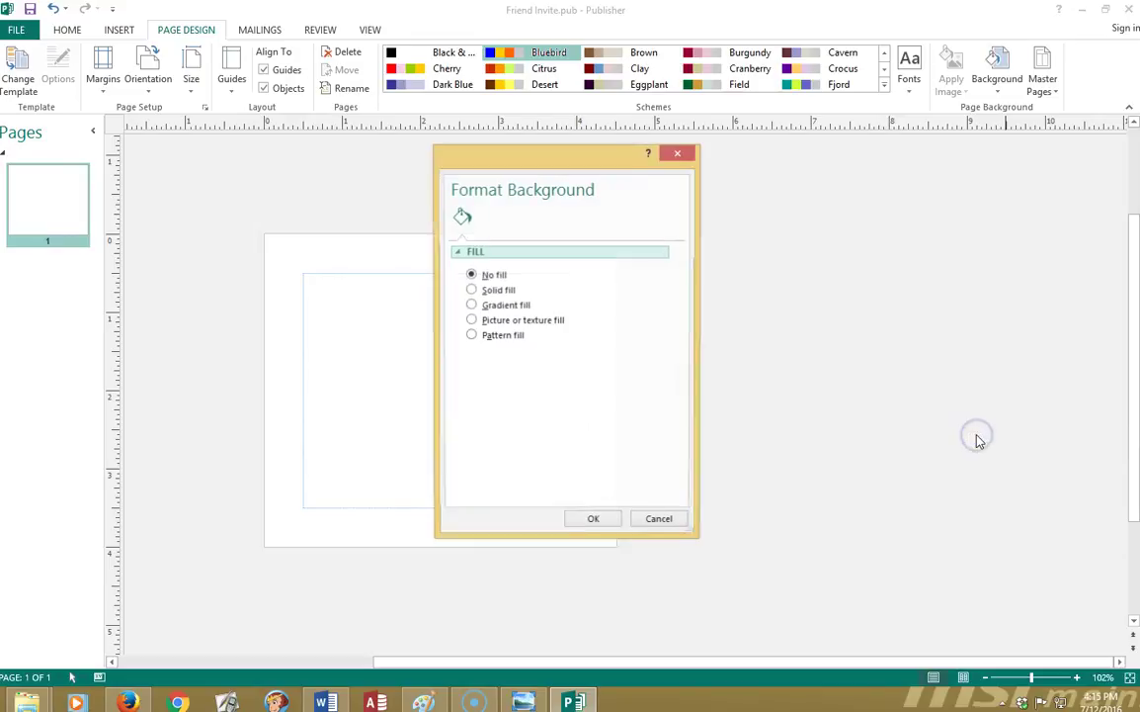
pyautogui.click(486, 323)
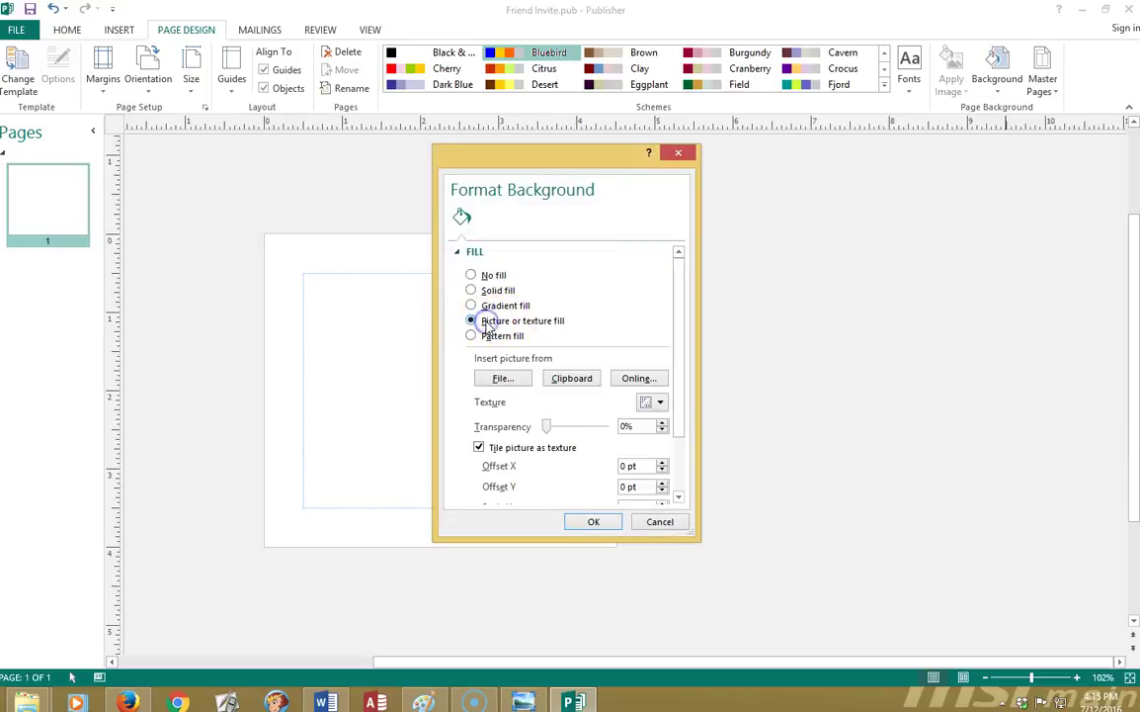
# Step: Browse for a background fill picture in the desktop's USBORNE BOOKS folder, under 0 Scripts, Christmas In July, Christmas Clip Art
pyautogui.click(504, 381)
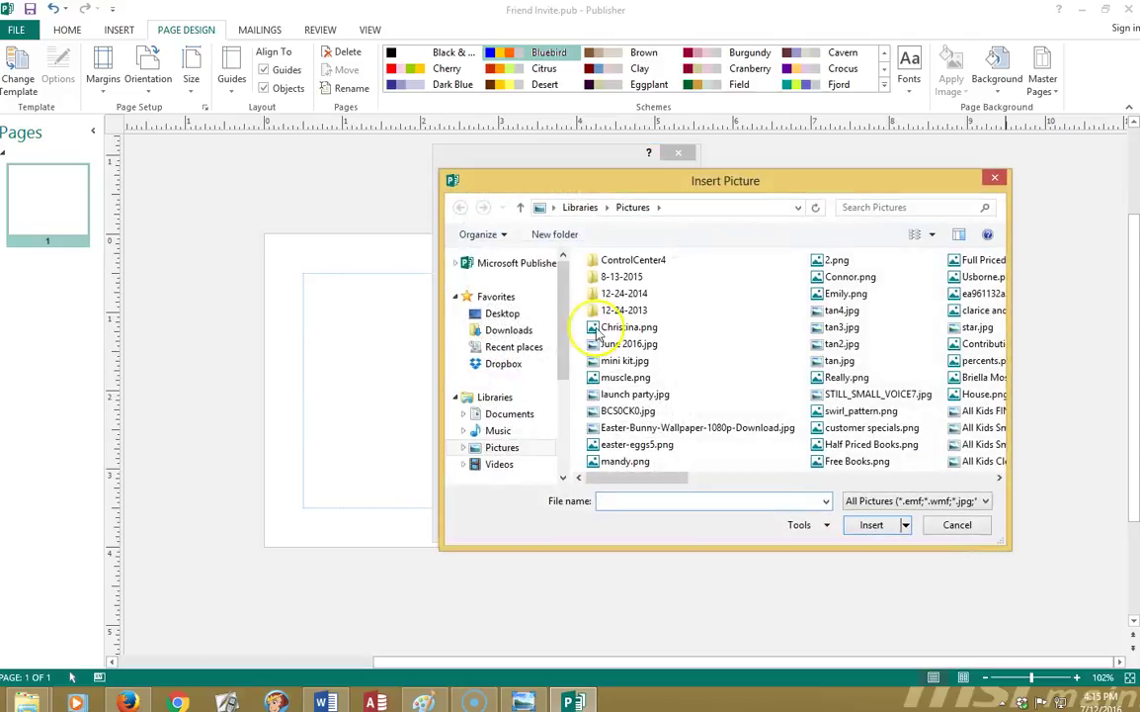
pyautogui.click(502, 314)
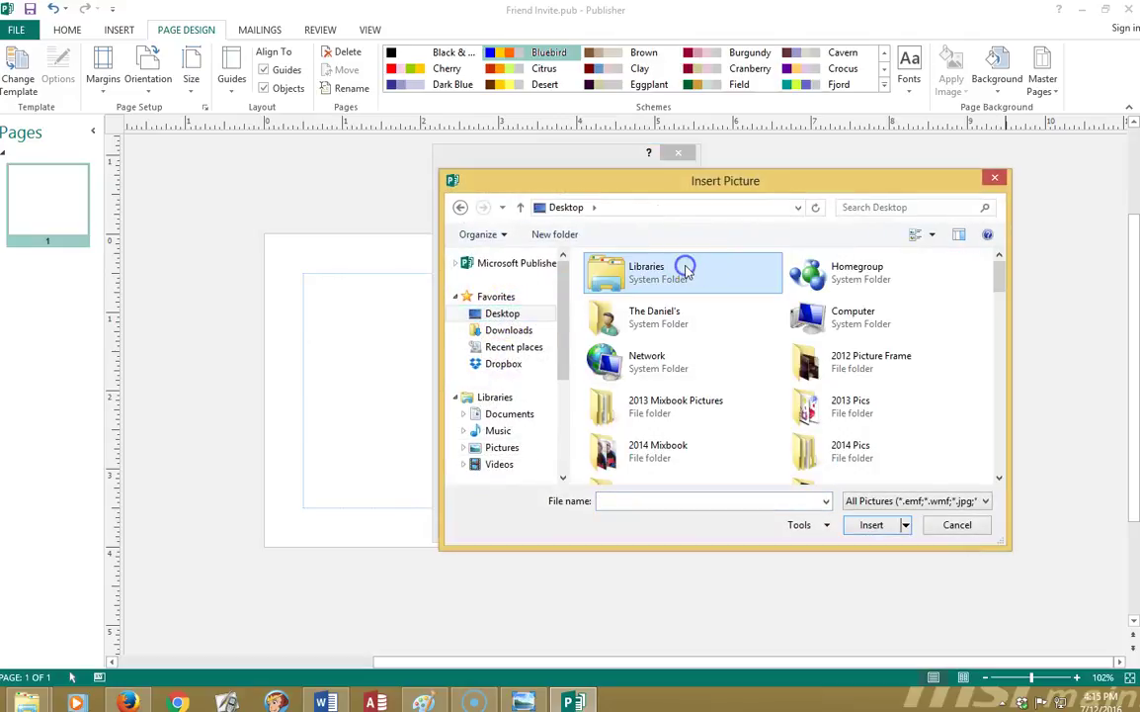
pyautogui.scroll(-5, 687, 269)
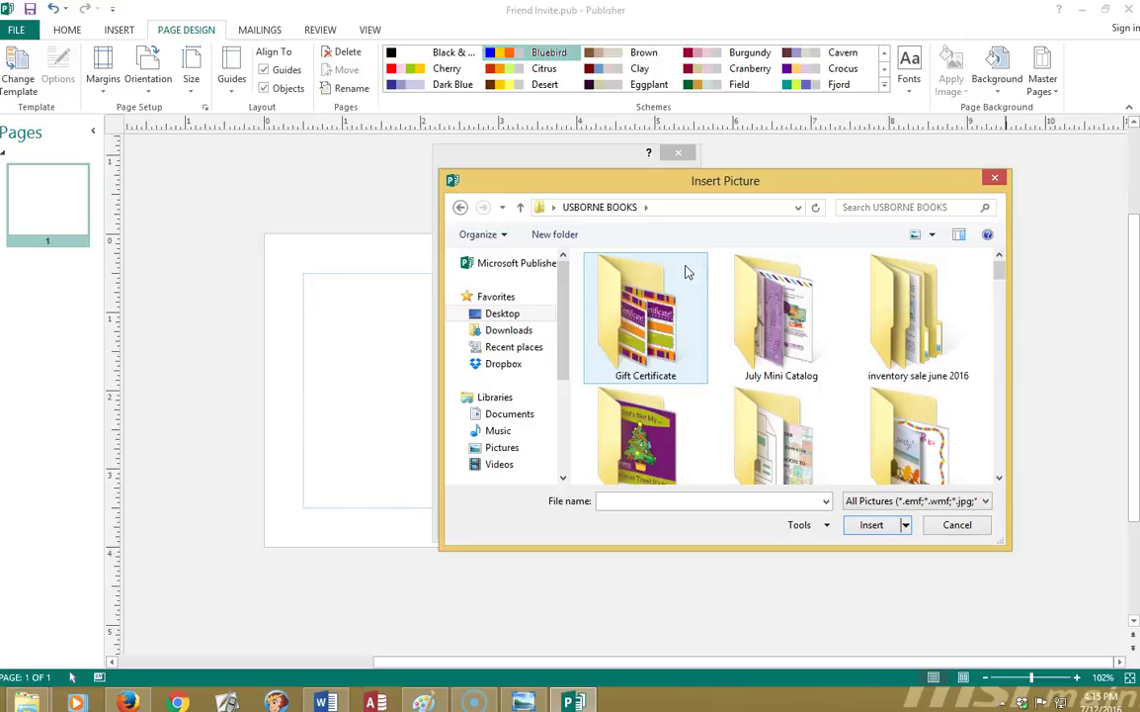
pyautogui.scroll(-3, 689, 272)
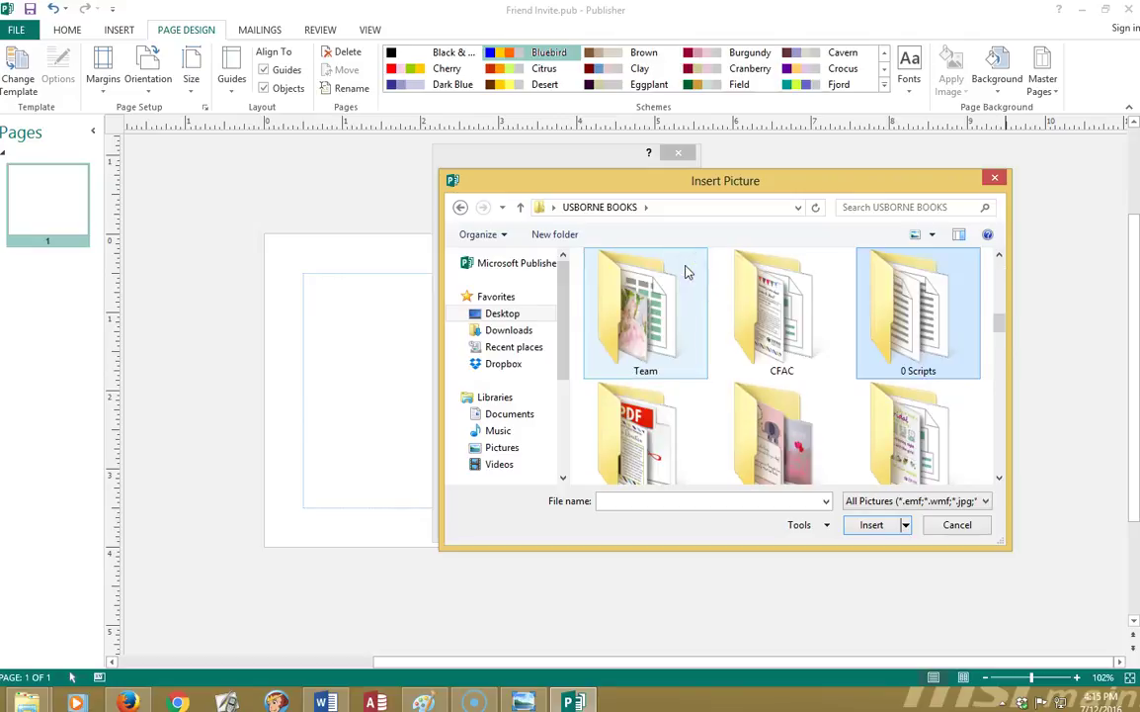
pyautogui.doubleClick(969, 337)
pyautogui.click(605, 282)
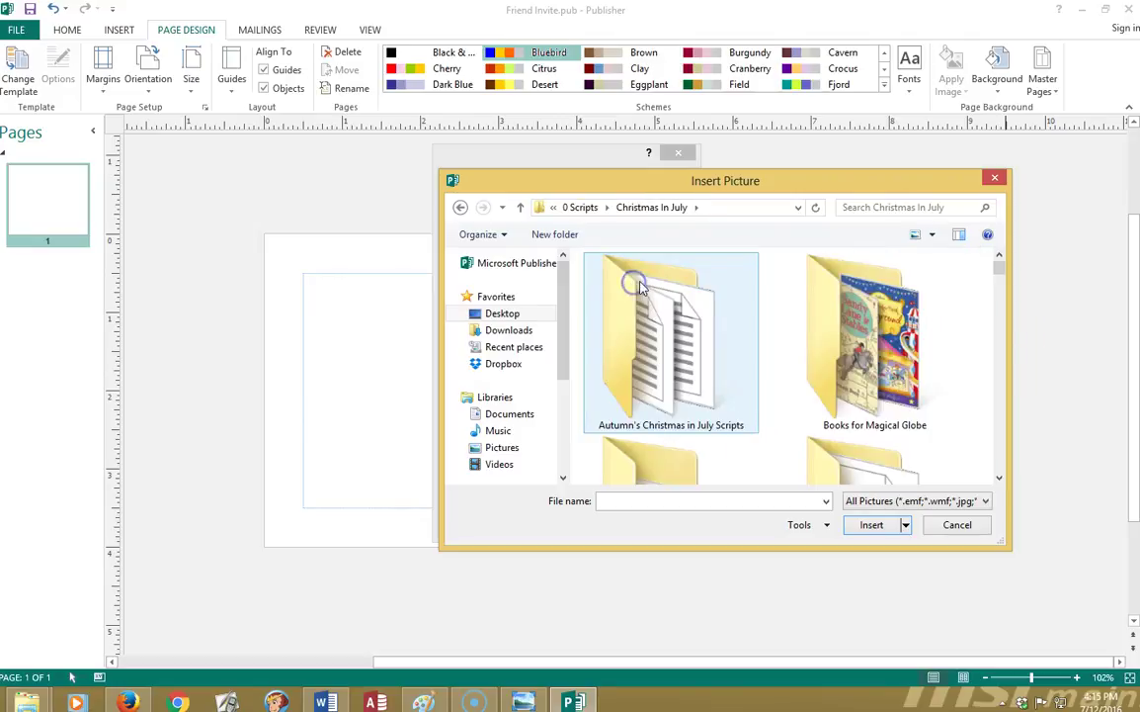
pyautogui.click(895, 351)
pyautogui.scroll(-2, 895, 351)
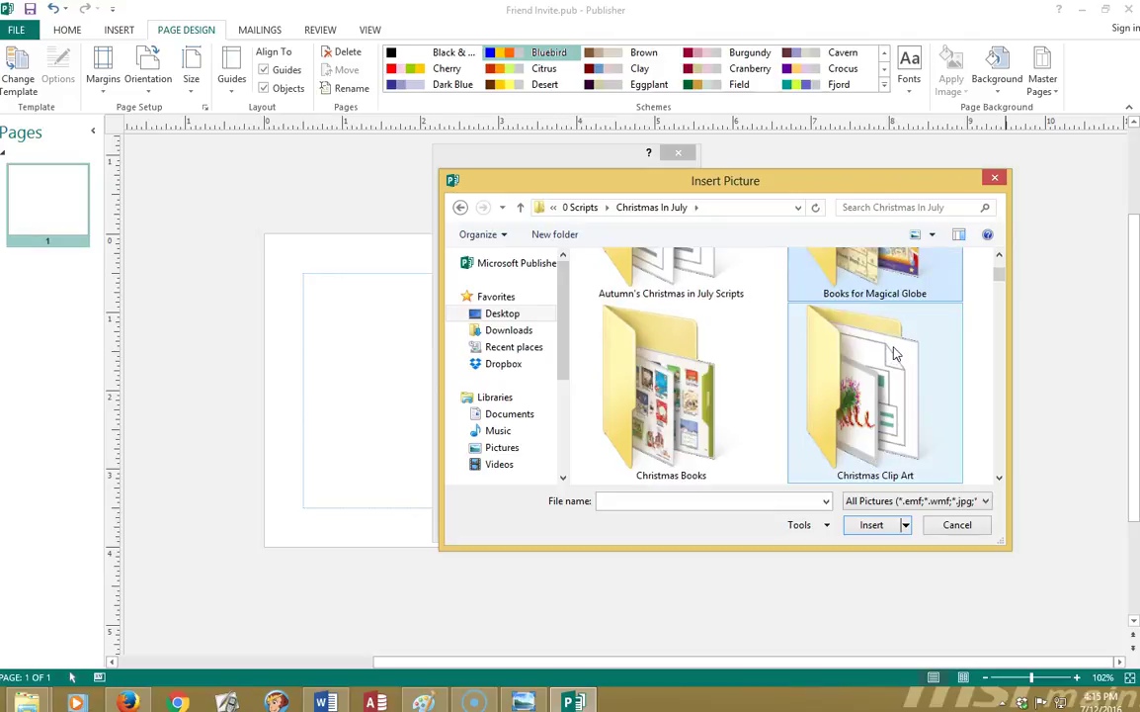
pyautogui.doubleClick(892, 354)
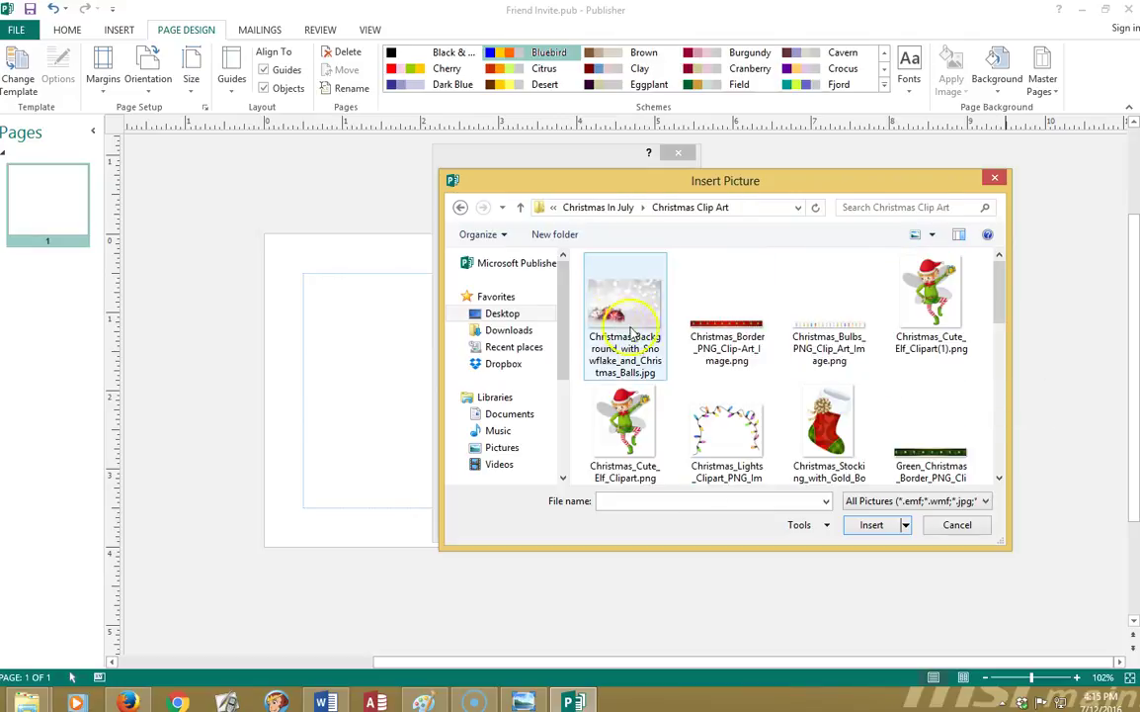
# Step: Fill the page background with Snowflake_Snowy_Background.jpg and apply the fill
pyautogui.scroll(-1, 850, 355)
pyautogui.scroll(-3, 850, 356)
pyautogui.click(934, 407)
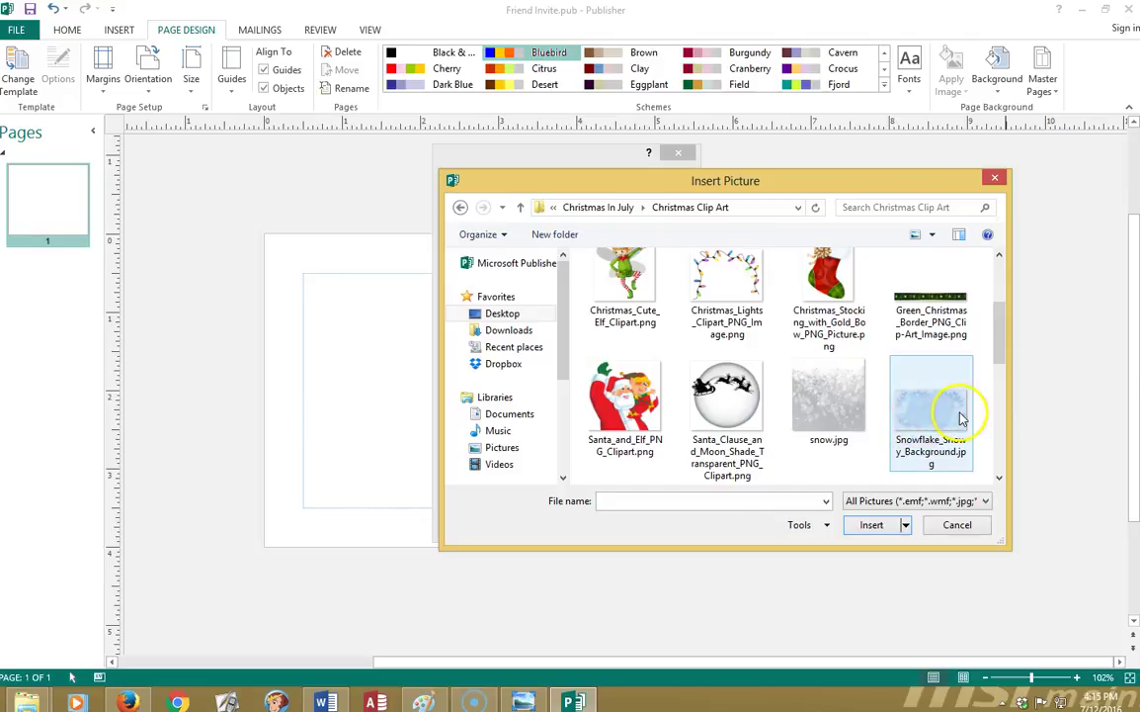
pyautogui.click(875, 525)
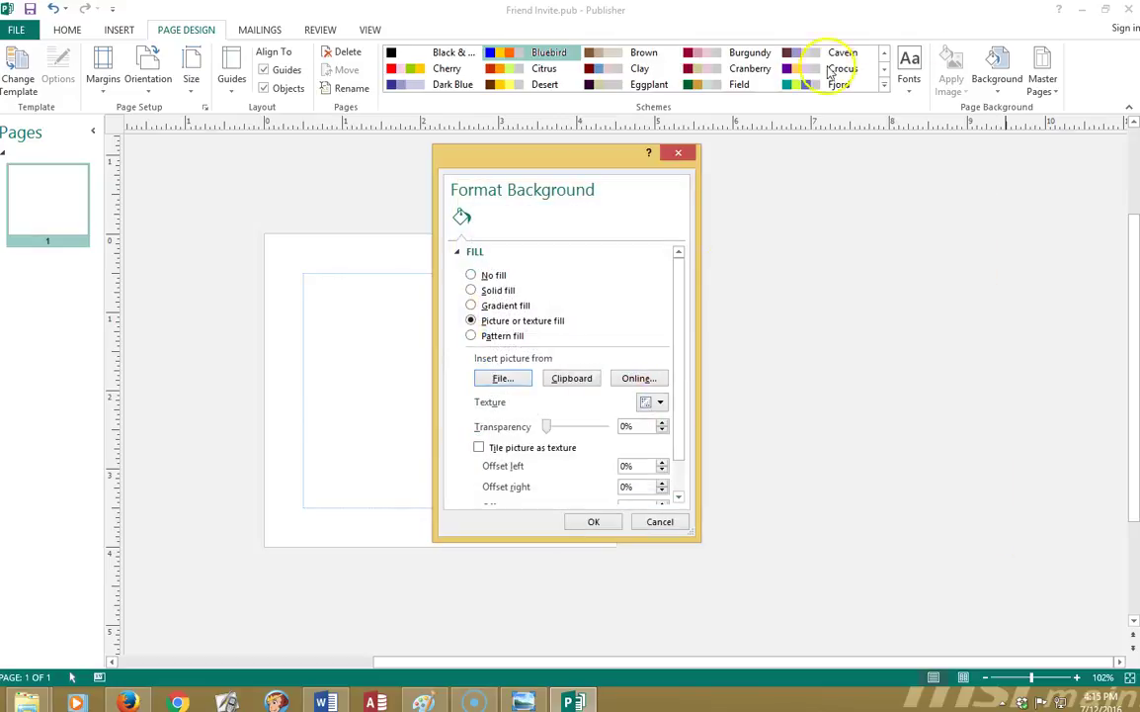
pyautogui.click(591, 522)
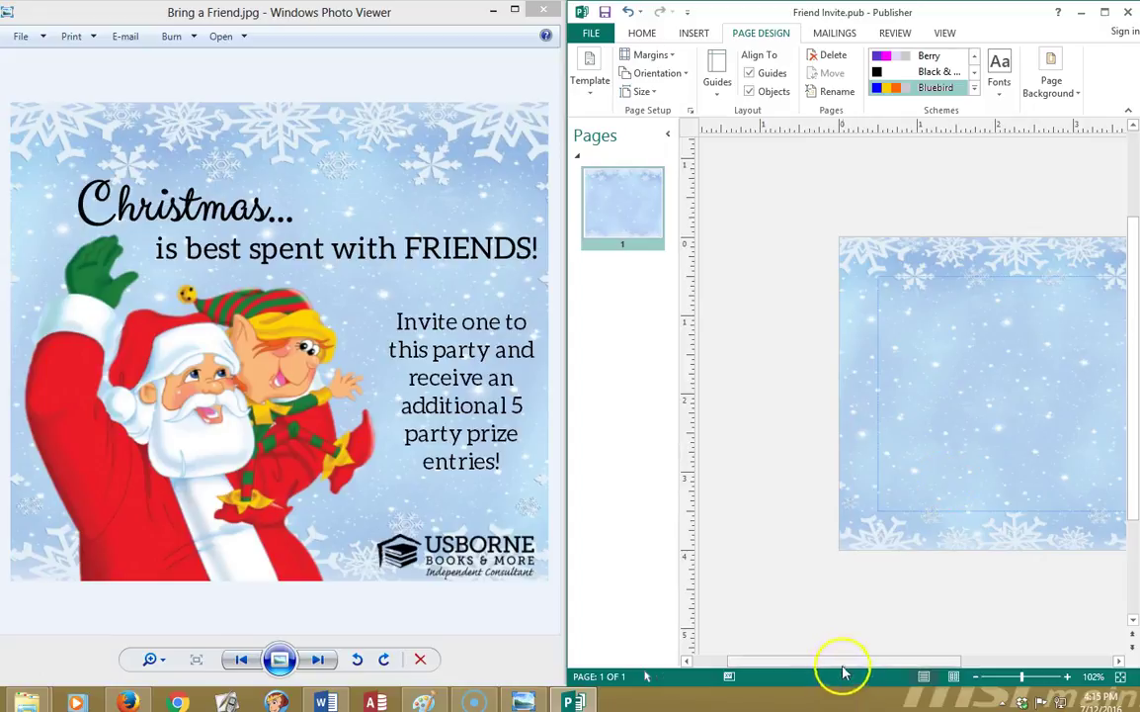
# Step: Undo the snowflake background fill and maximize the Publisher window
pyautogui.moveTo(845, 669); pyautogui.dragTo(903, 668)
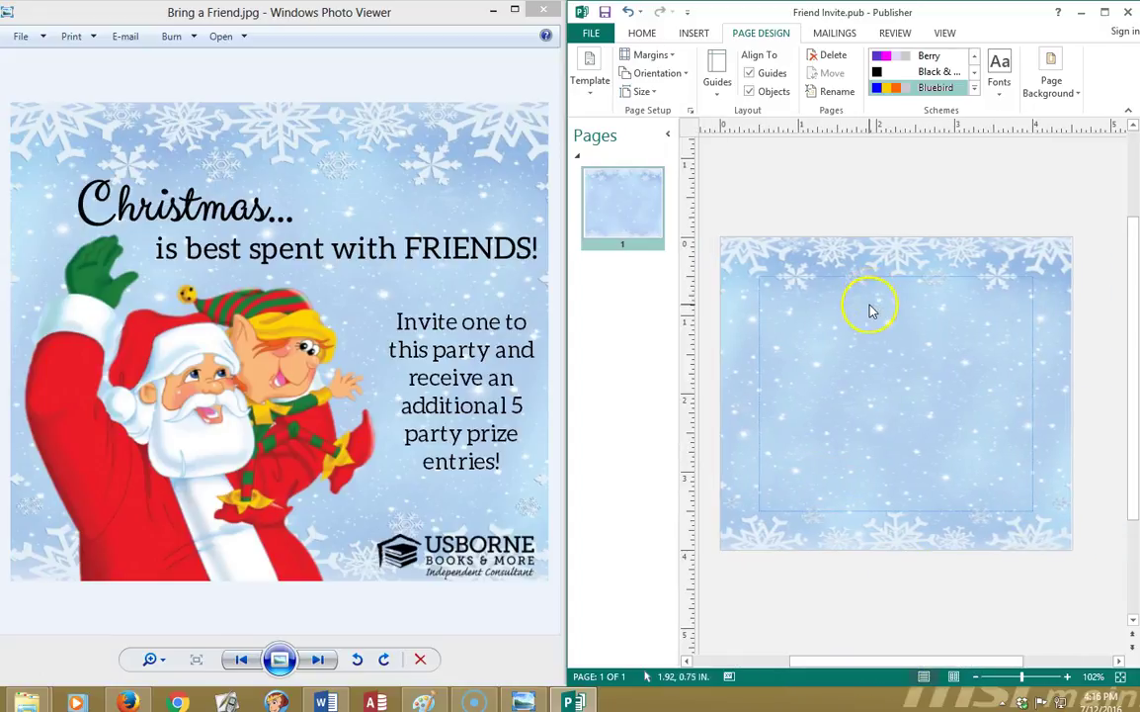
pyautogui.hotkey('ctrl', 'z')
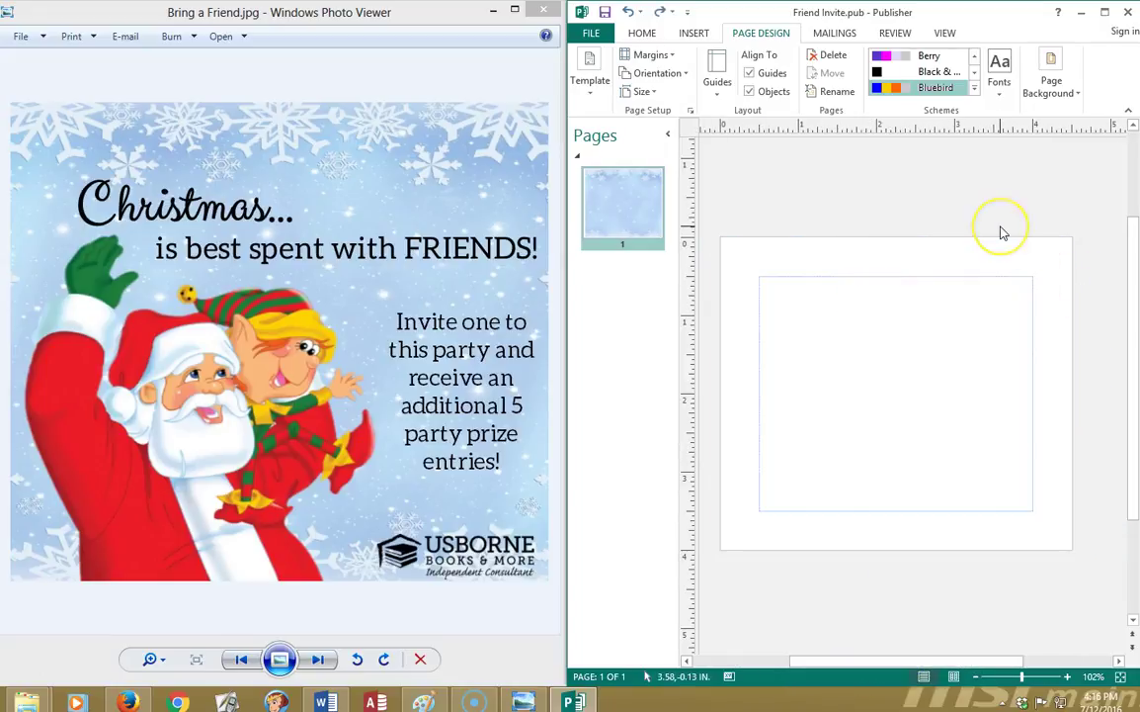
pyautogui.click(1104, 12)
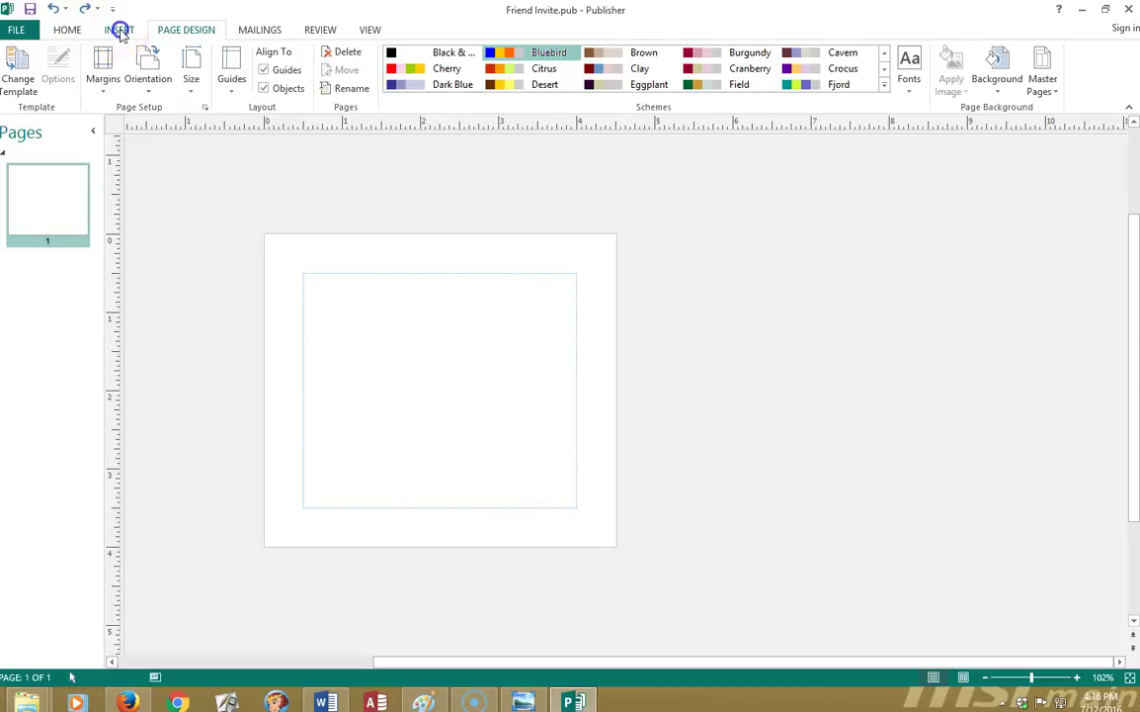
# Step: Start inserting a picture and browse from the desktop's USBORNE BOOKS folder to 0 Scripts, Christmas In July, Christmas Clip Art
pyautogui.click(120, 32)
pyautogui.click(129, 71)
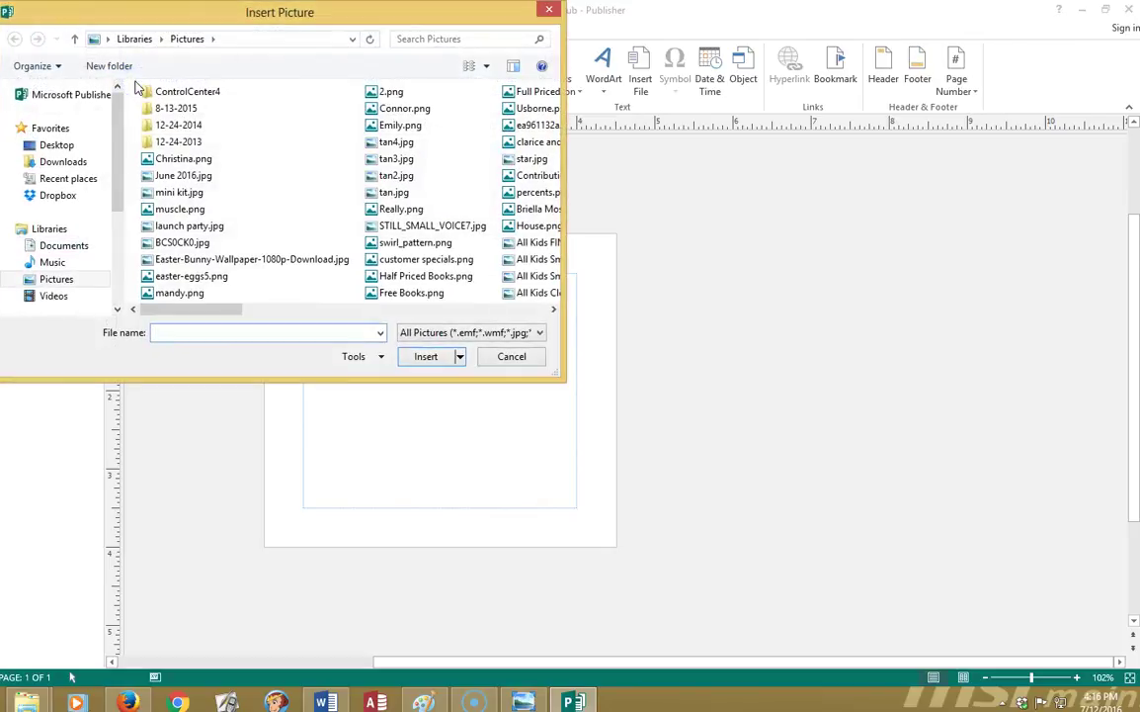
pyautogui.click(56, 145)
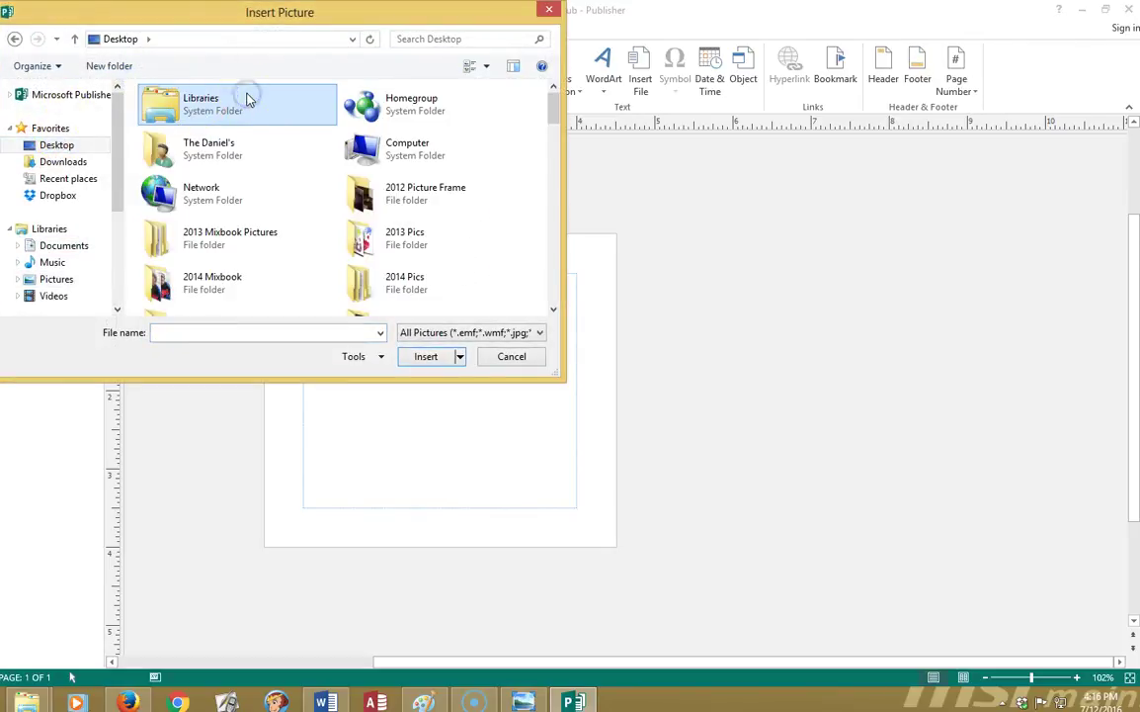
pyautogui.doubleClick(247, 99)
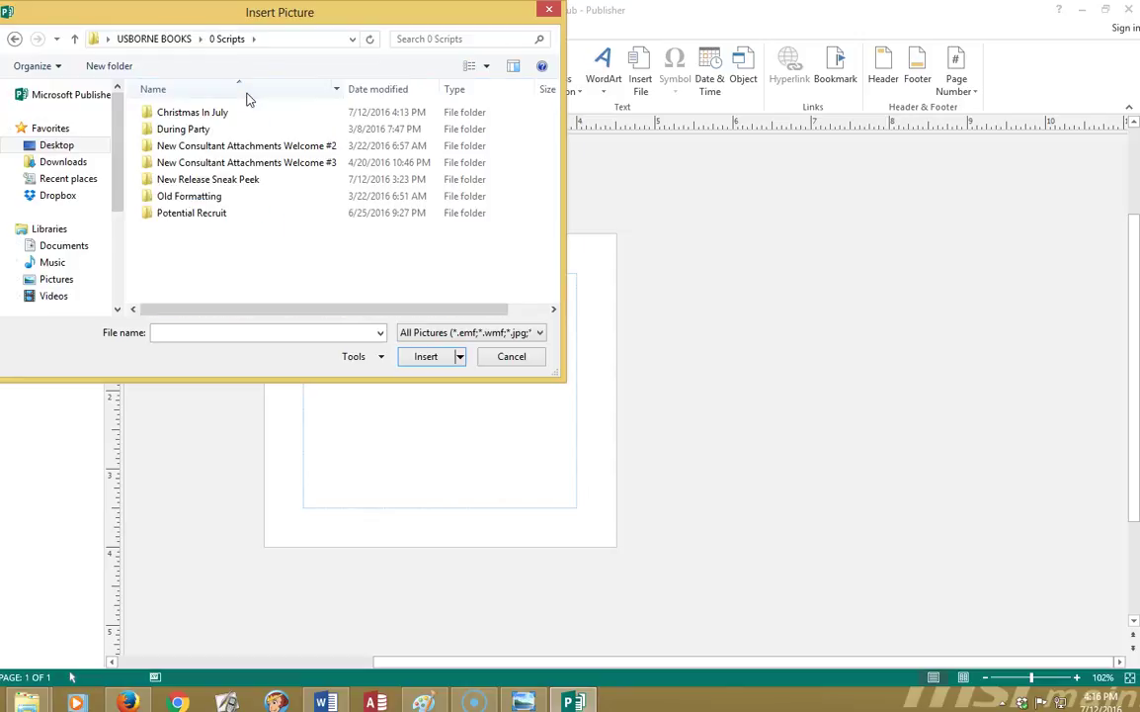
pyautogui.doubleClick(247, 99)
pyautogui.scroll(-2, 339, 145)
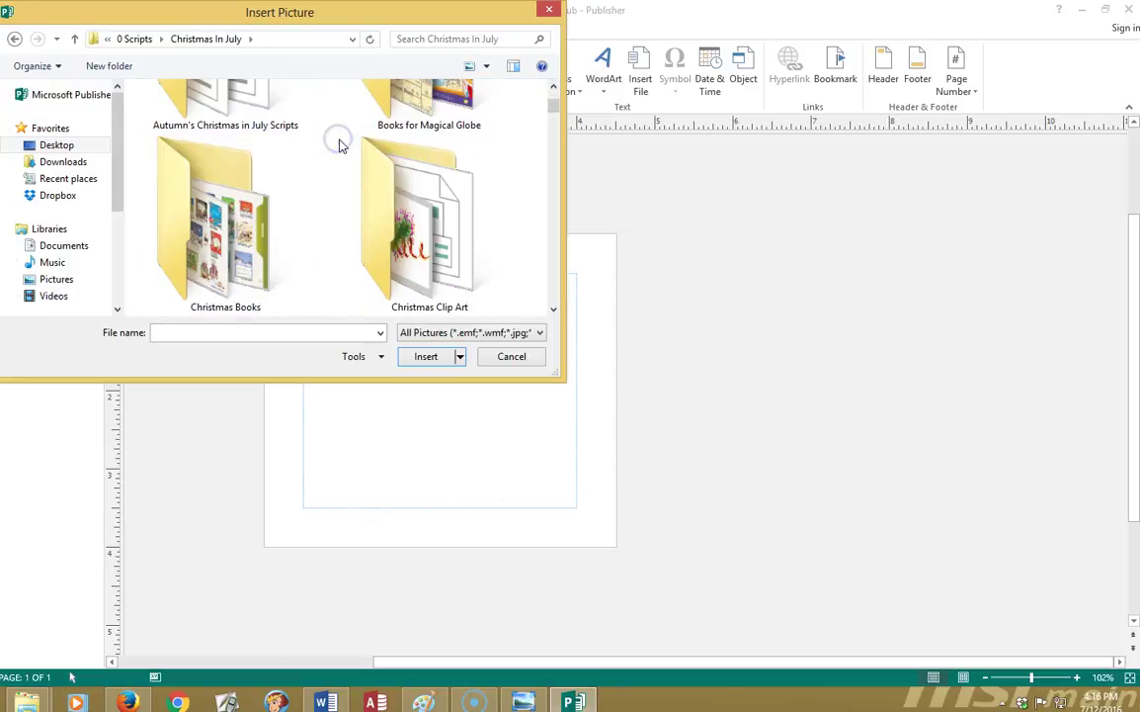
pyautogui.doubleClick(489, 249)
# Step: Insert Snowflake_Snowy_Background.jpg, resize it to about 4.05 x 2.28 in, and move it onto the page
pyautogui.scroll(-3, 477, 254)
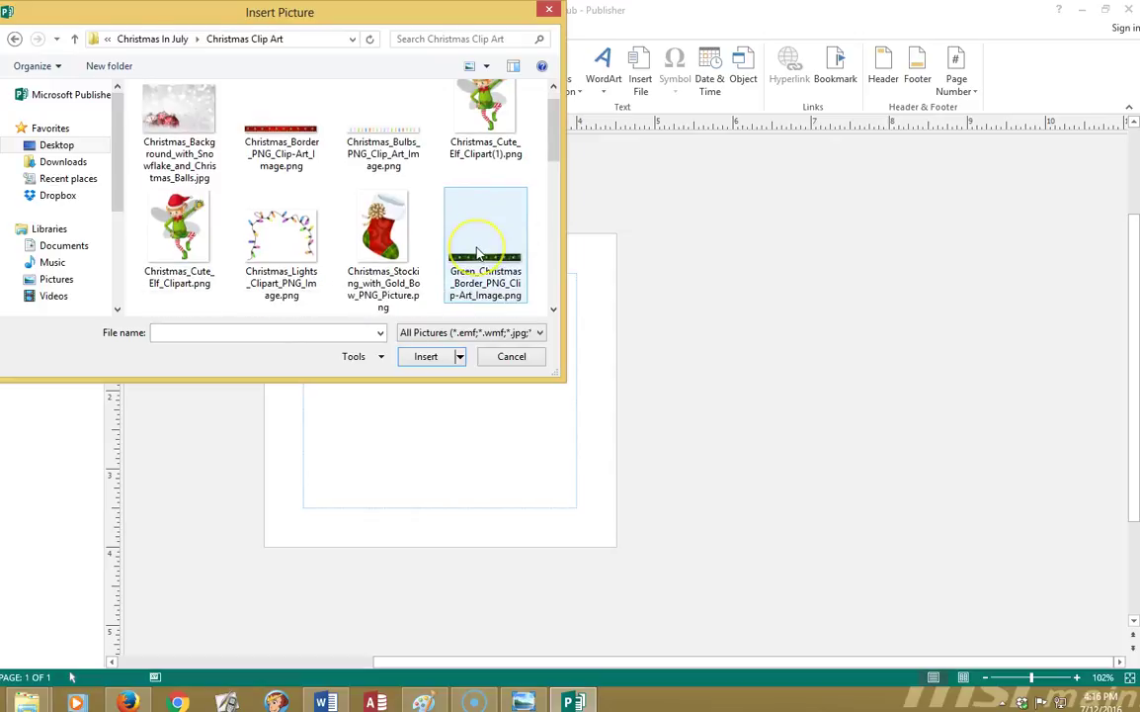
pyautogui.click(491, 242)
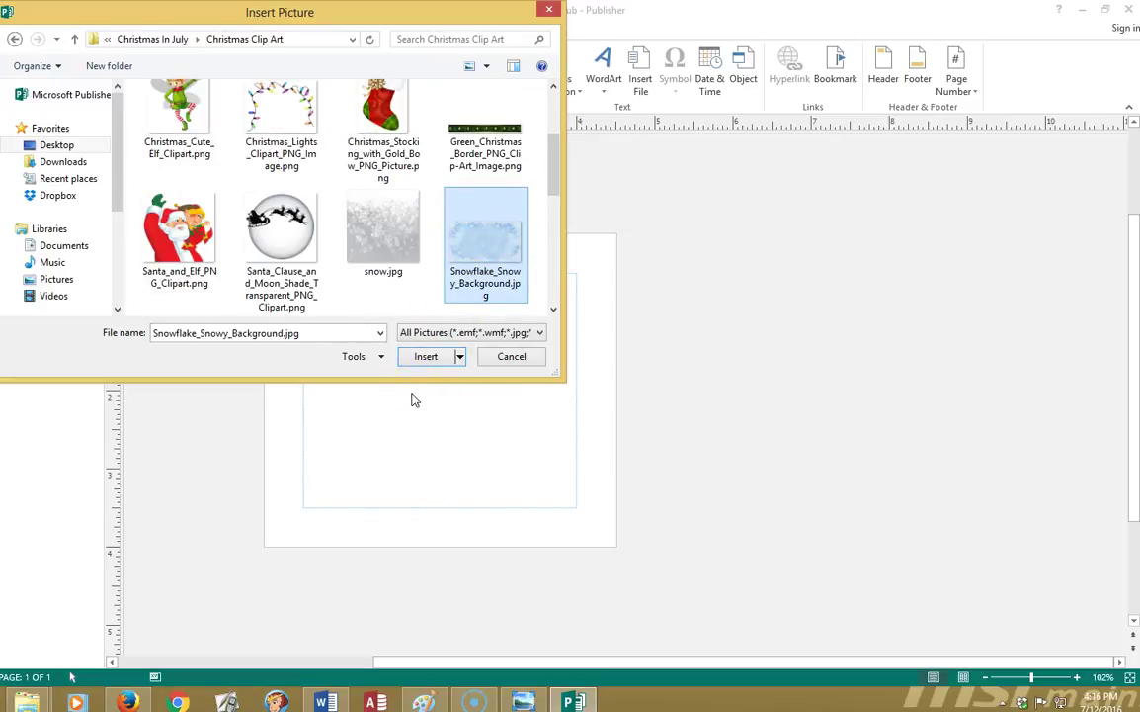
pyautogui.click(442, 356)
pyautogui.moveTo(548, 344); pyautogui.dragTo(262, 452)
pyautogui.moveTo(339, 453); pyautogui.dragTo(471, 312)
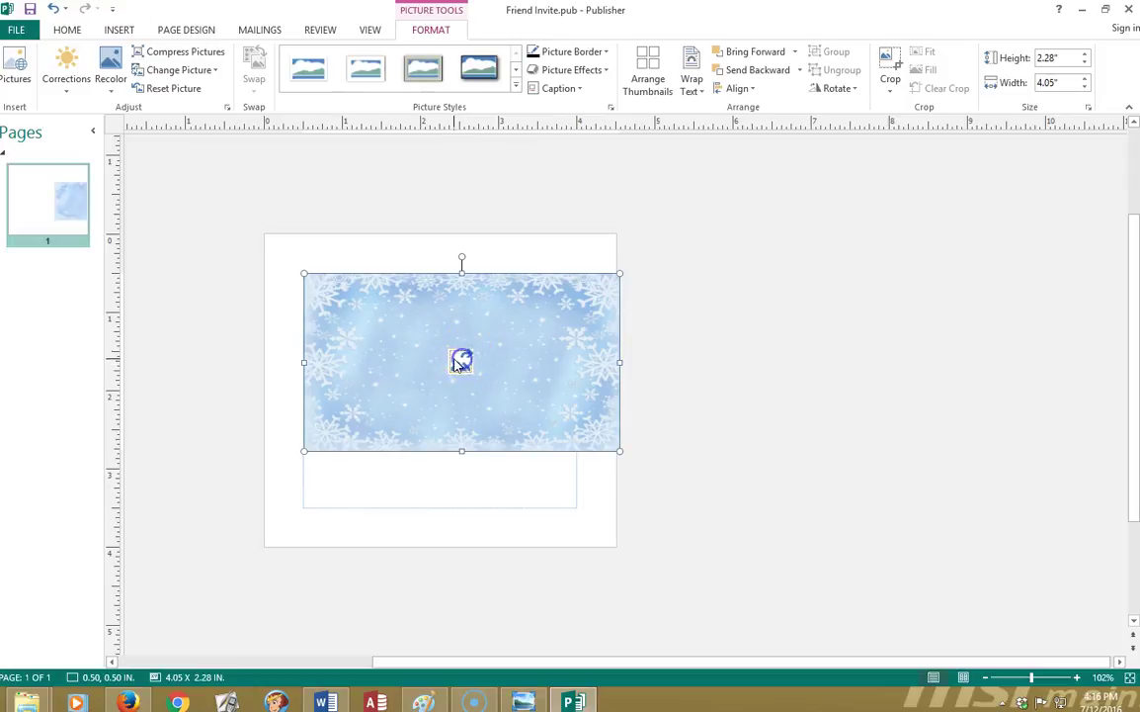
# Step: Apply the snowflake picture to the page background as a fill and delete the inserted picture
pyautogui.rightClick(462, 361)
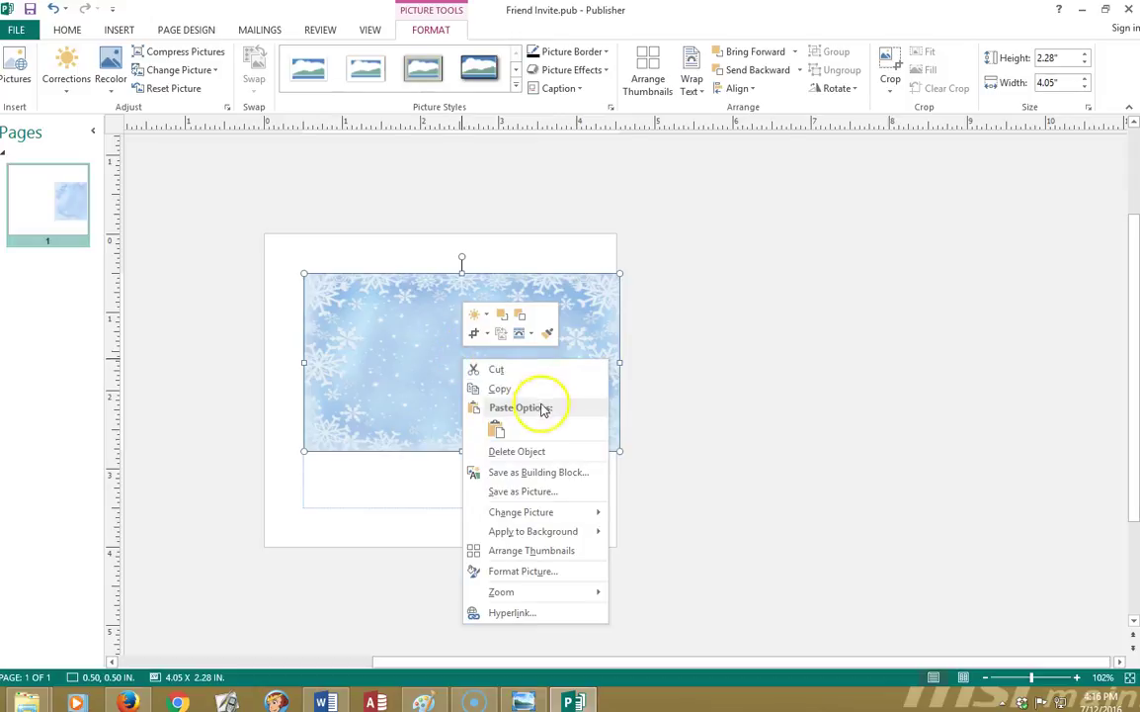
pyautogui.moveTo(524, 537)
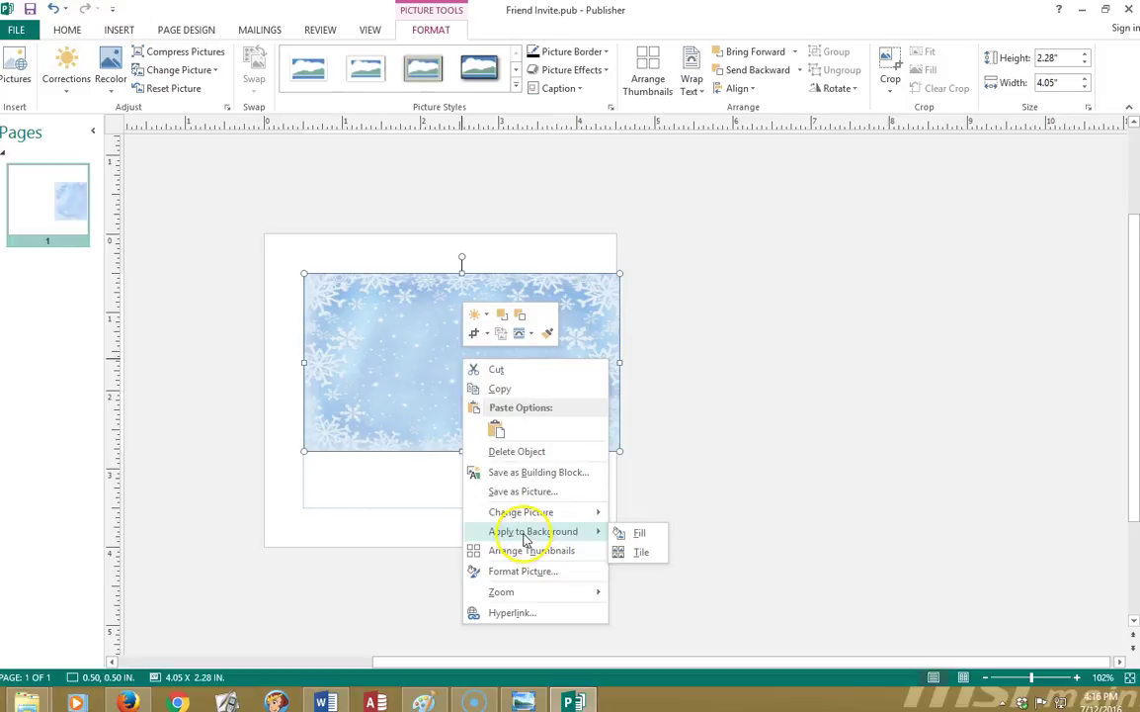
pyautogui.click(643, 535)
pyautogui.moveTo(519, 310); pyautogui.dragTo(900, 332)
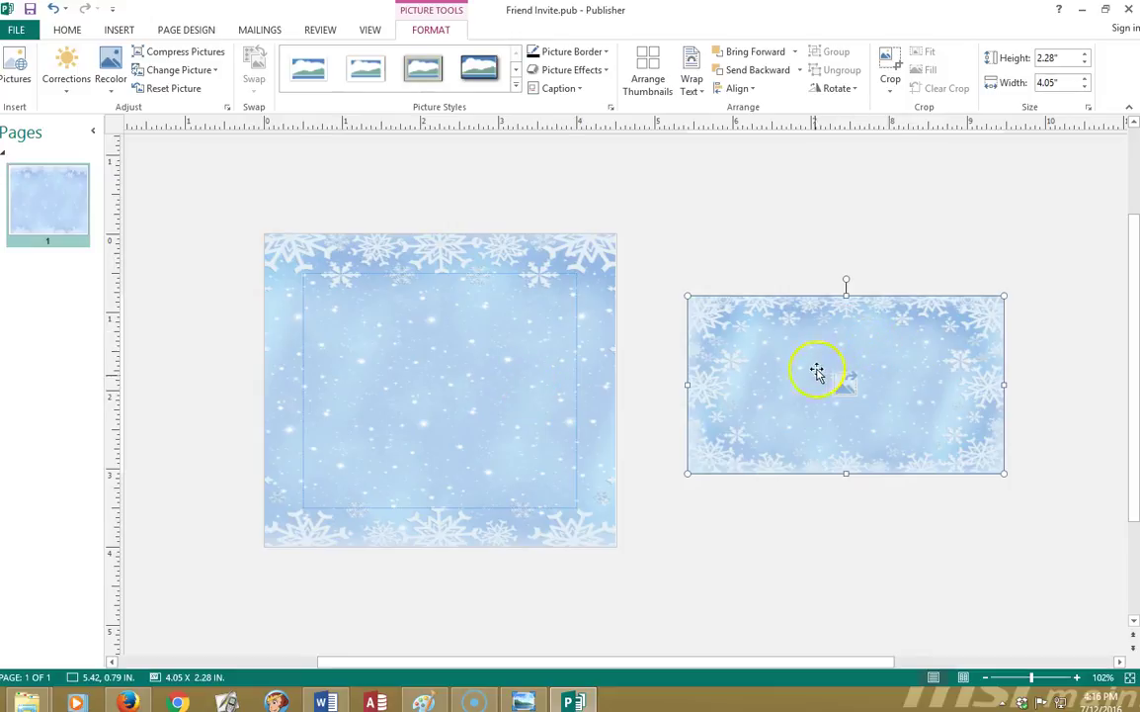
pyautogui.press('Delete')
pyautogui.click(712, 231)
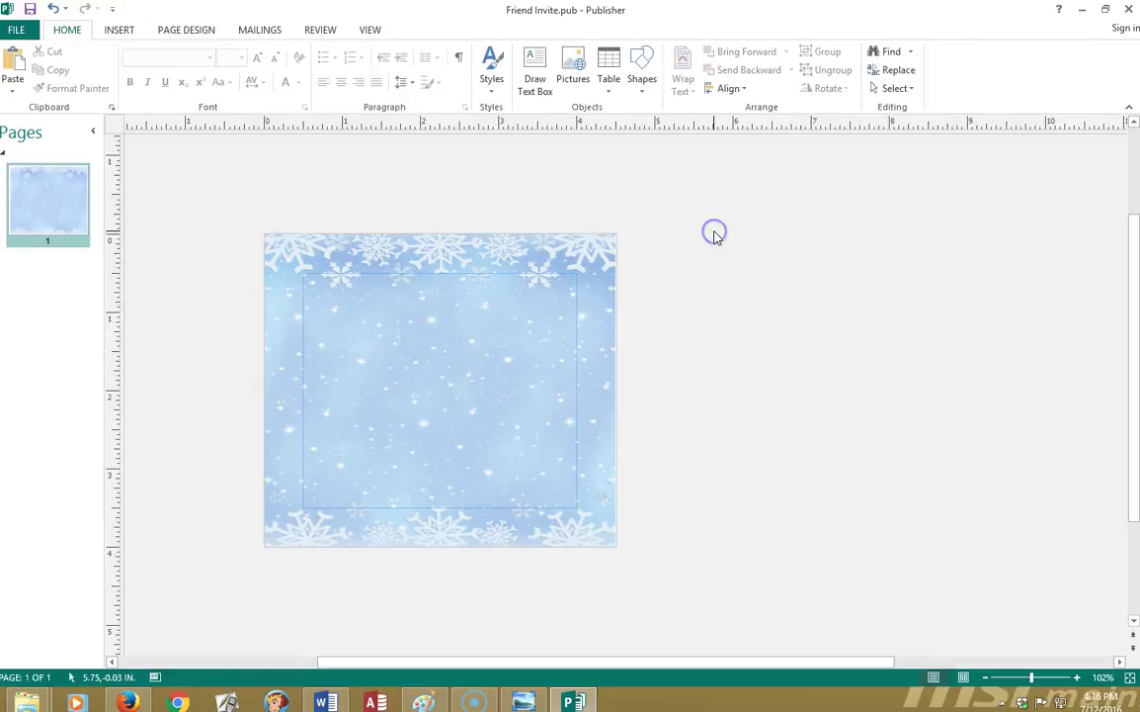
# Step: Place the Publisher window beside the Bring a Friend.jpg reference image with the whole page in view
pyautogui.moveTo(682, 10); pyautogui.dragTo(1138, 99)
pyautogui.moveTo(921, 662); pyautogui.dragTo(990, 655)
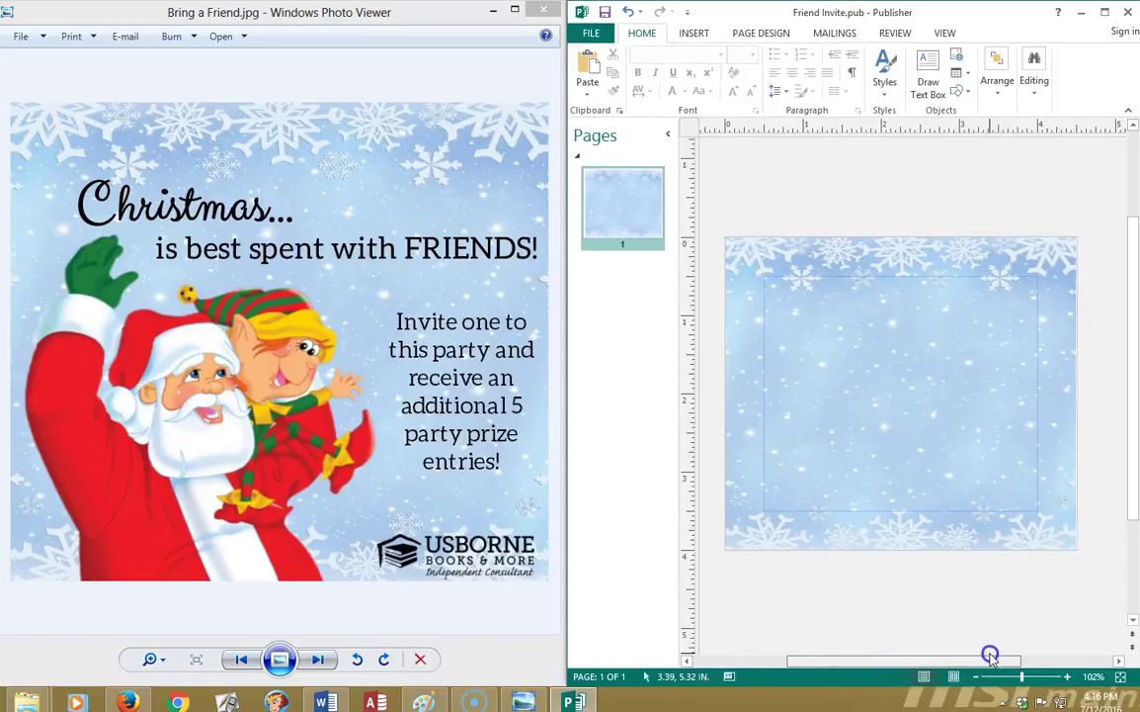
pyautogui.click(284, 333)
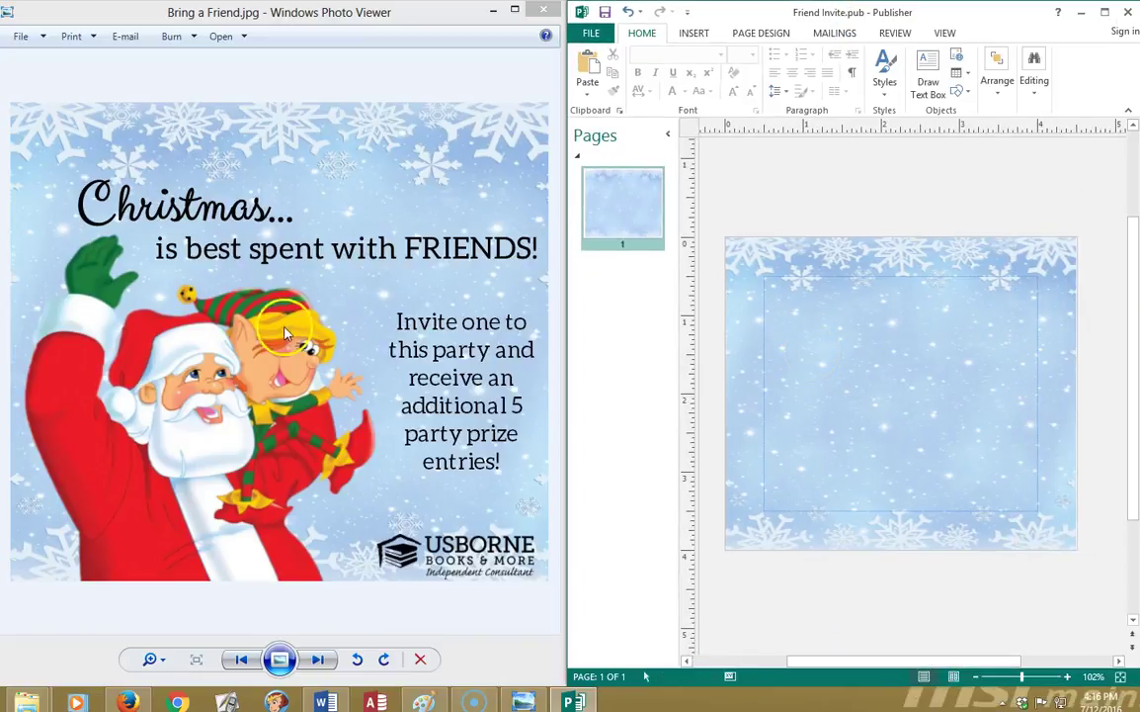
# Step: Switch to Firefox and search the YoPriceVille gallery site for elf
pyautogui.click(130, 700)
pyautogui.scroll(2, 1033, 191)
pyautogui.click(838, 136)
pyautogui.write('elf')
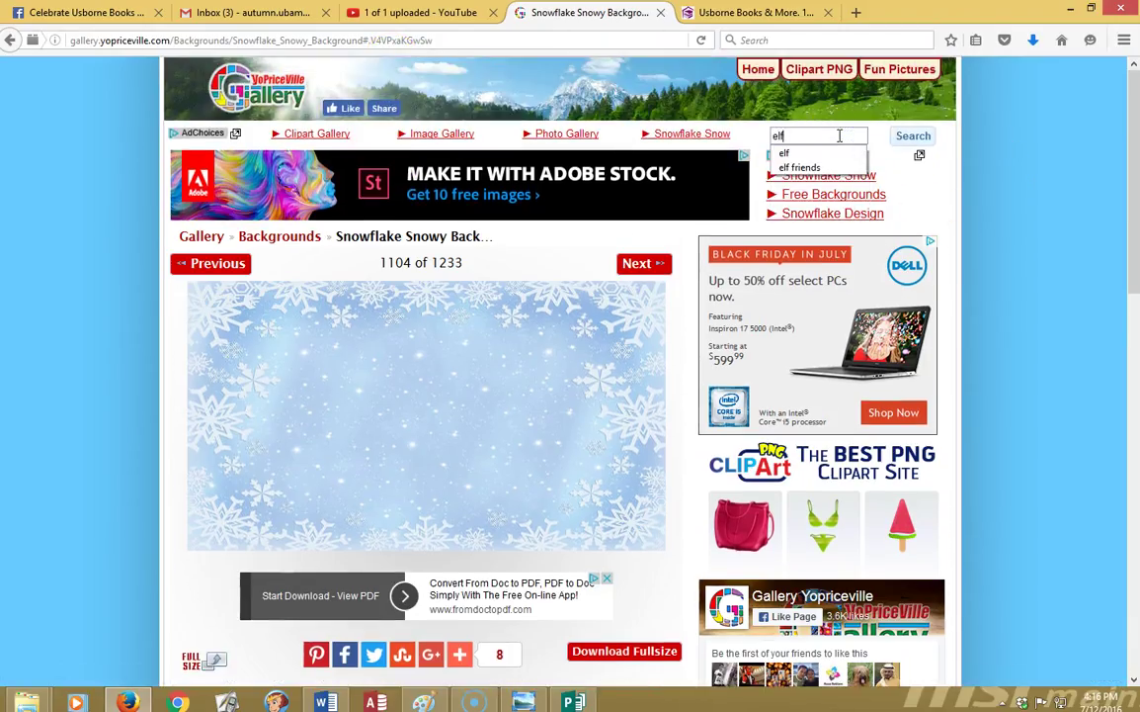
pyautogui.press('Return')
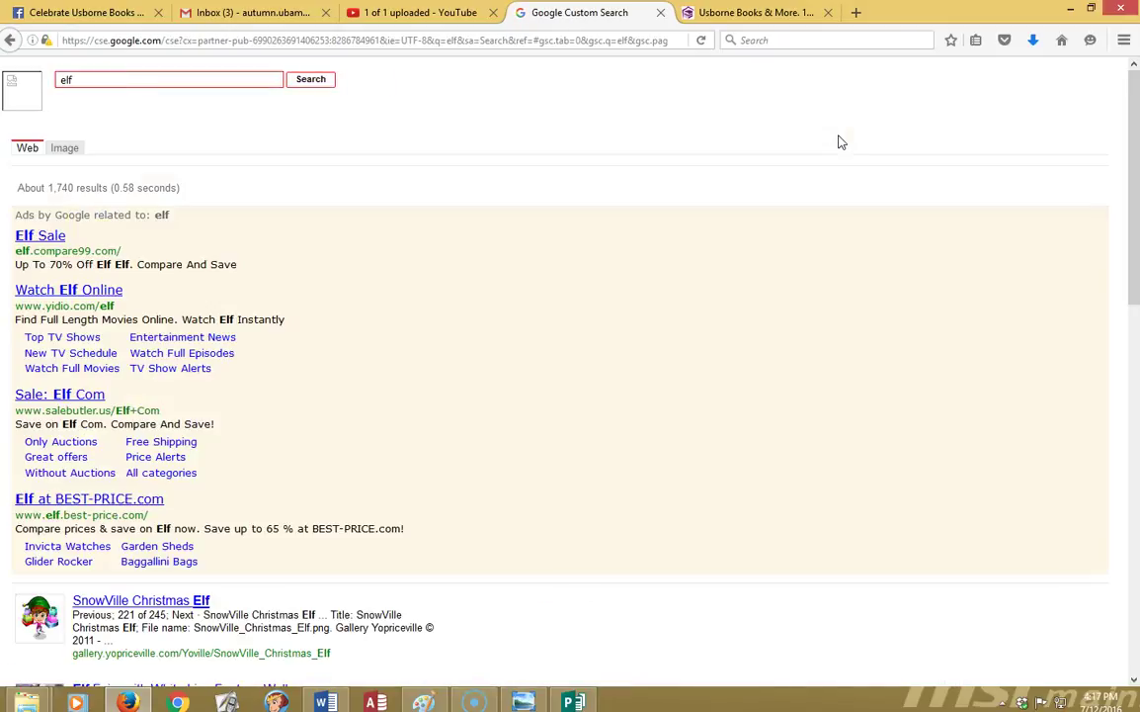
# Step: Show the image results for elf and open the Santa and Elf PNG Clipart page
pyautogui.click(63, 147)
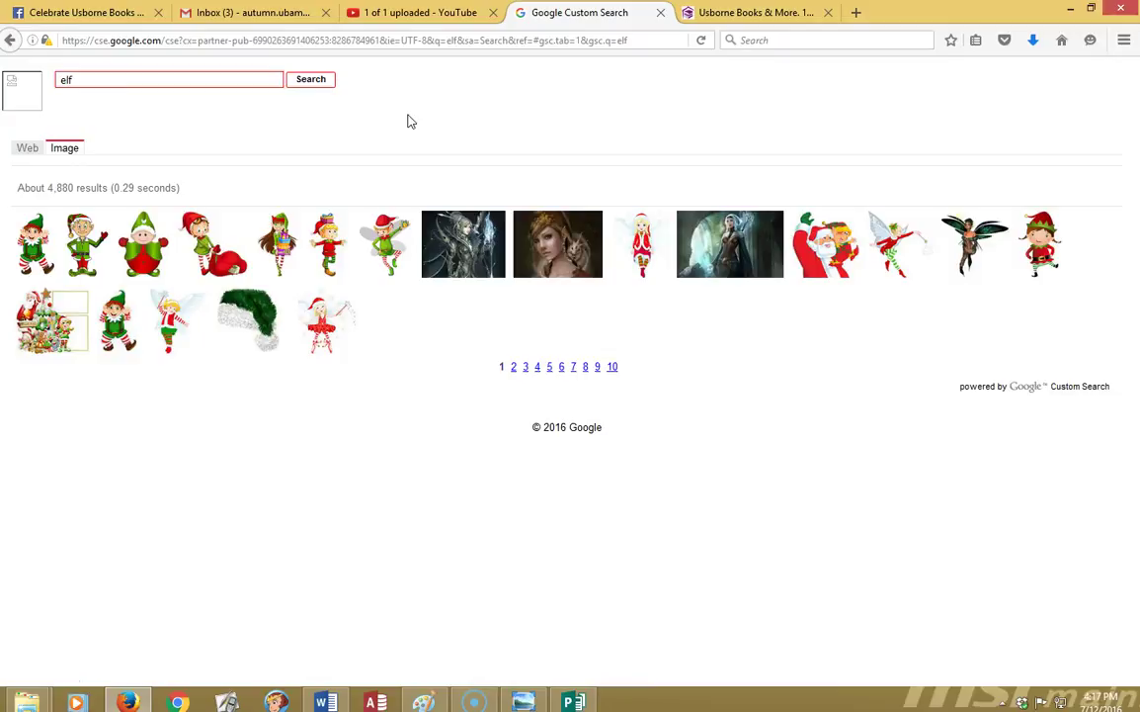
pyautogui.click(845, 262)
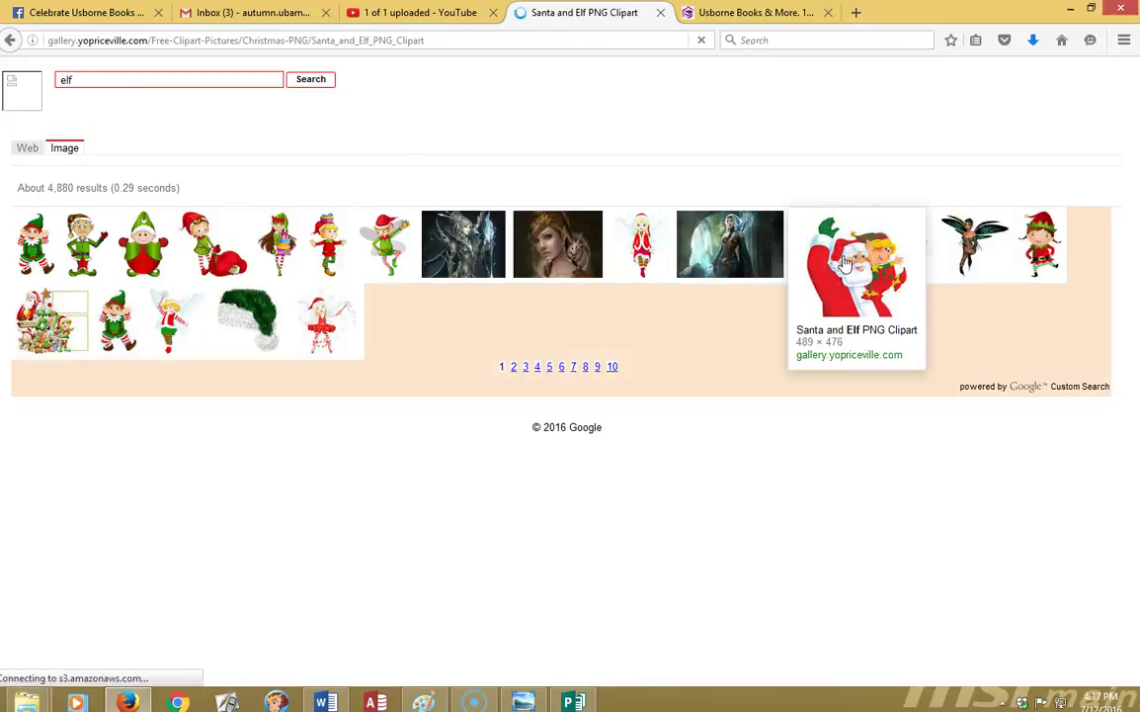
pyautogui.scroll(-3, 540, 452)
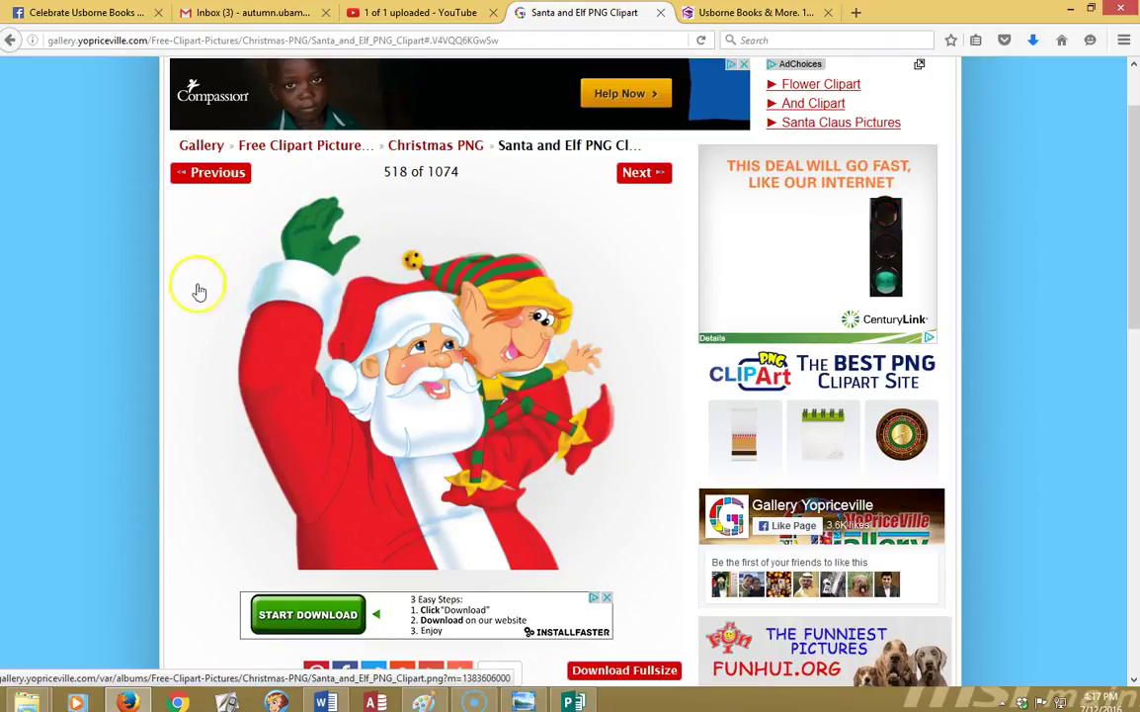
pyautogui.click(219, 451)
# Step: Switch back to Publisher and insert the Santa_and_Elf_PNG_Clipart picture from the Christmas Clip Art folder
pyautogui.click(1071, 10)
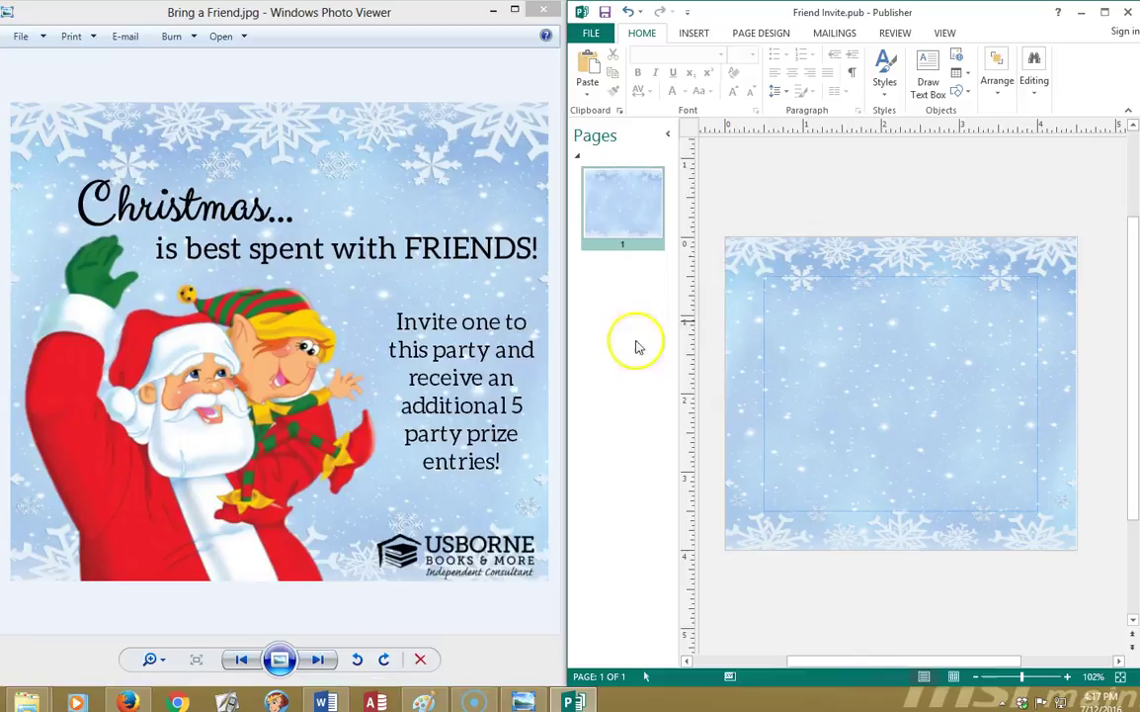
pyautogui.click(693, 34)
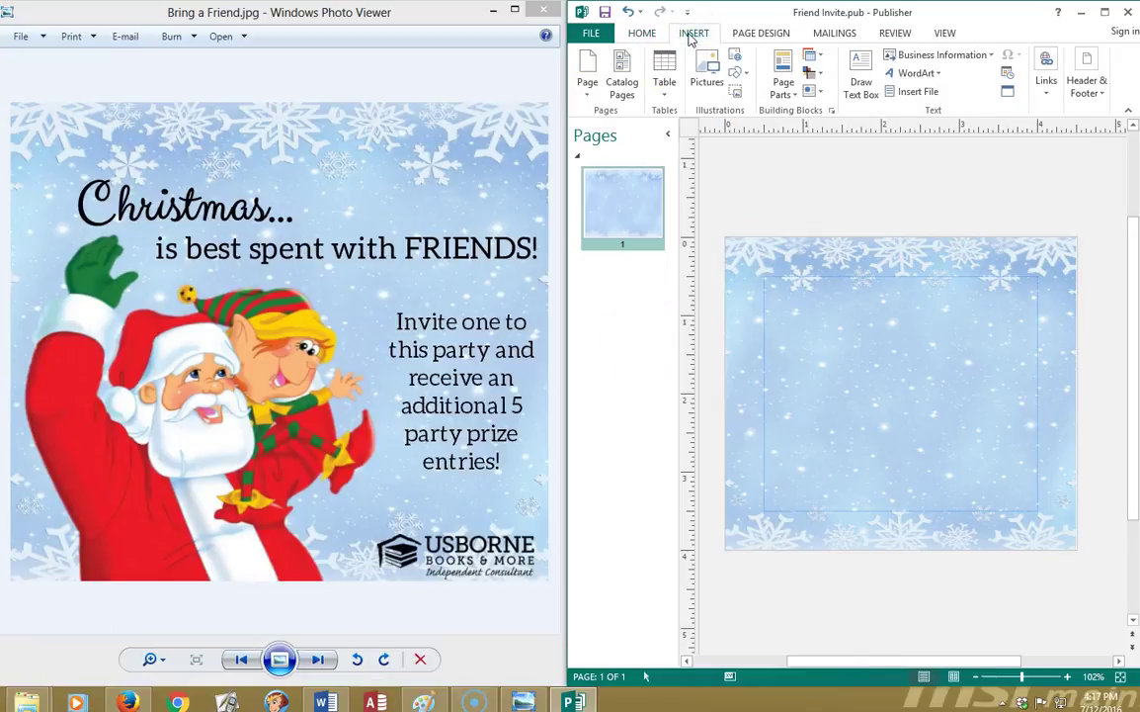
pyautogui.click(715, 81)
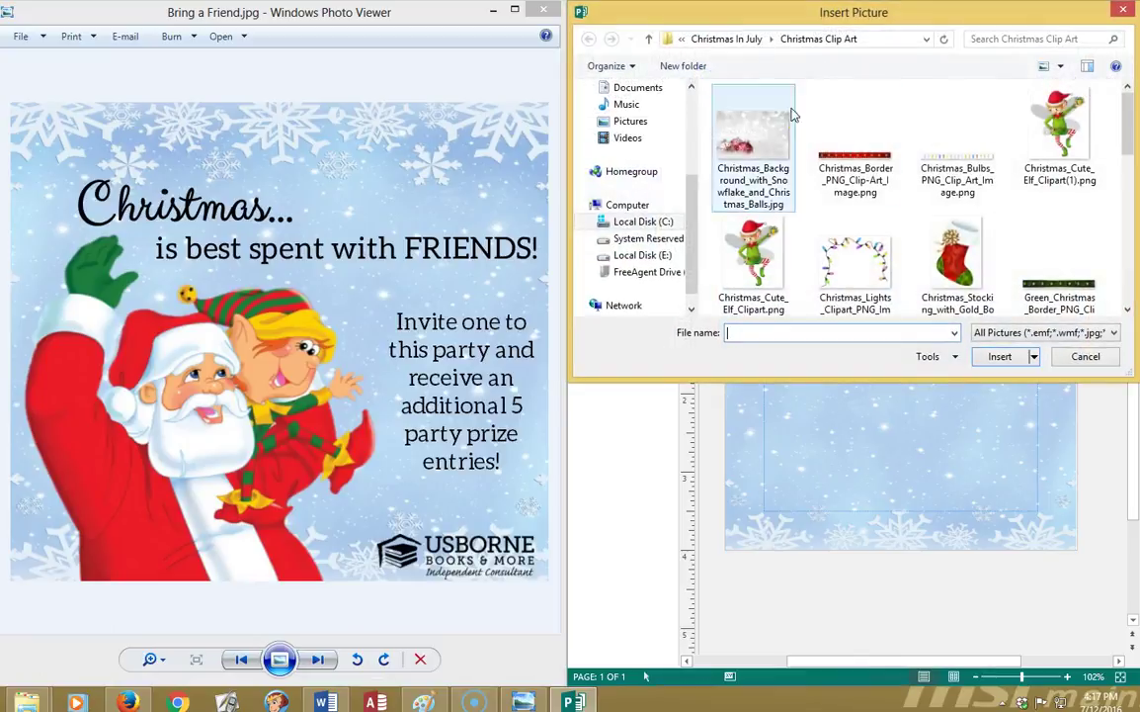
pyautogui.scroll(-3, 1129, 182)
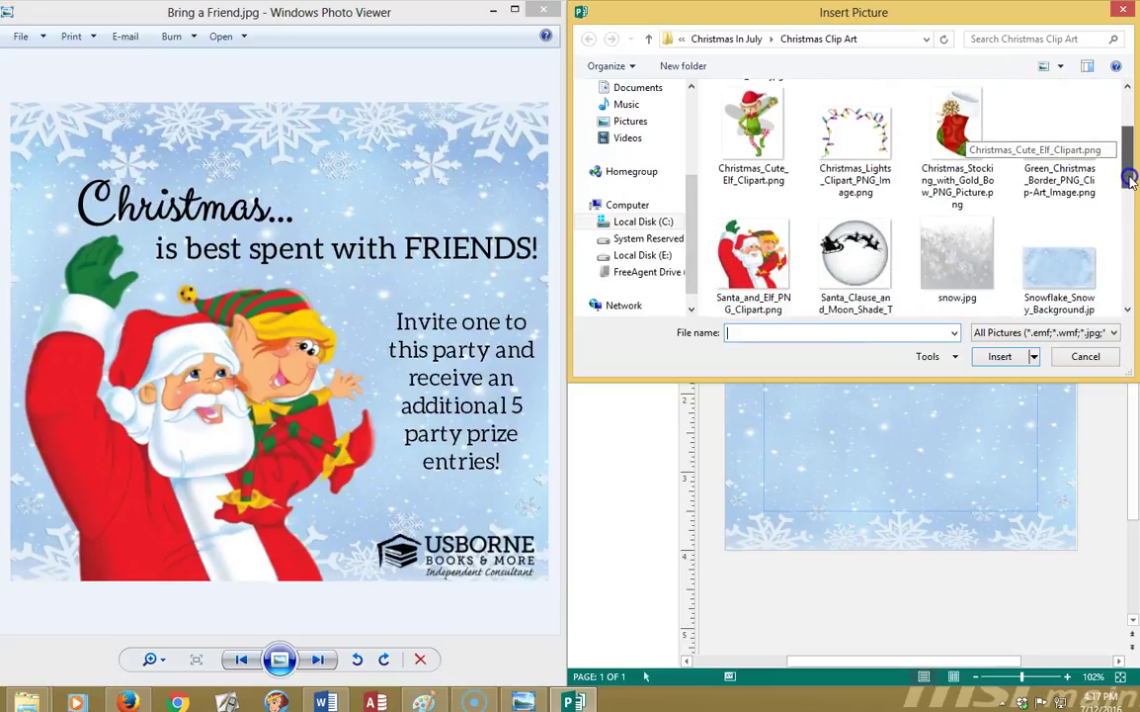
pyautogui.click(749, 230)
pyautogui.doubleClick(748, 231)
# Step: Place the Santa and elf picture in the page's bottom-left corner and shrink it to about 2.87 x 2.79 in
pyautogui.moveTo(867, 398); pyautogui.dragTo(827, 407)
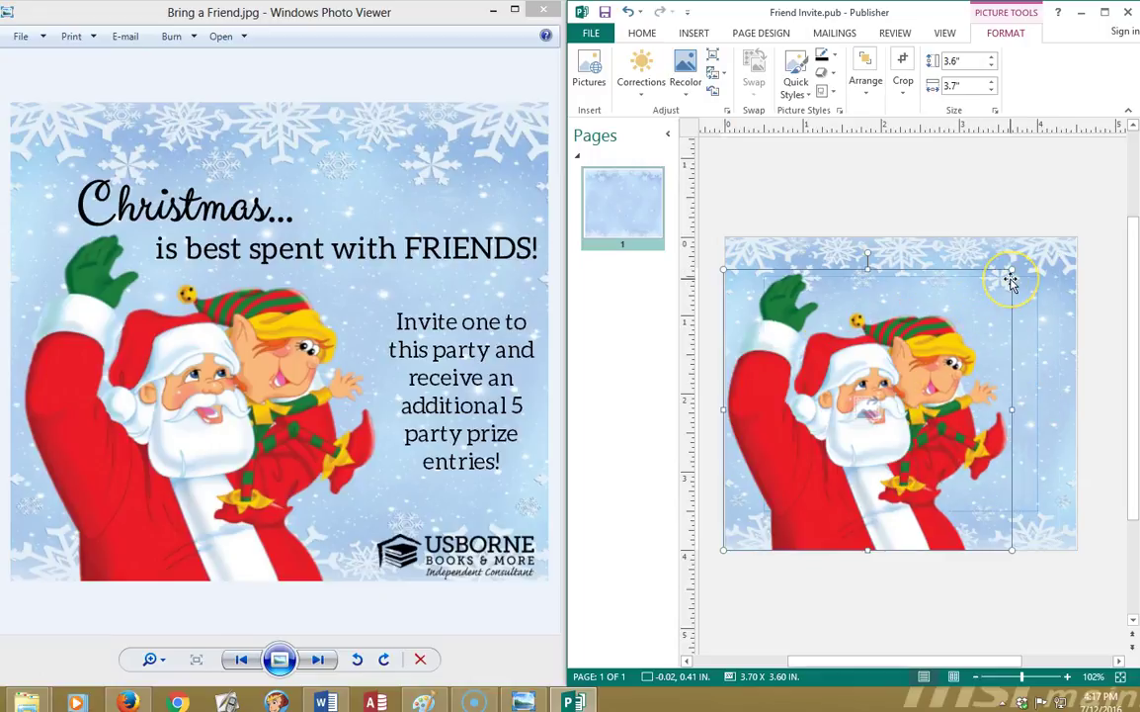
pyautogui.moveTo(1014, 271); pyautogui.dragTo(946, 333)
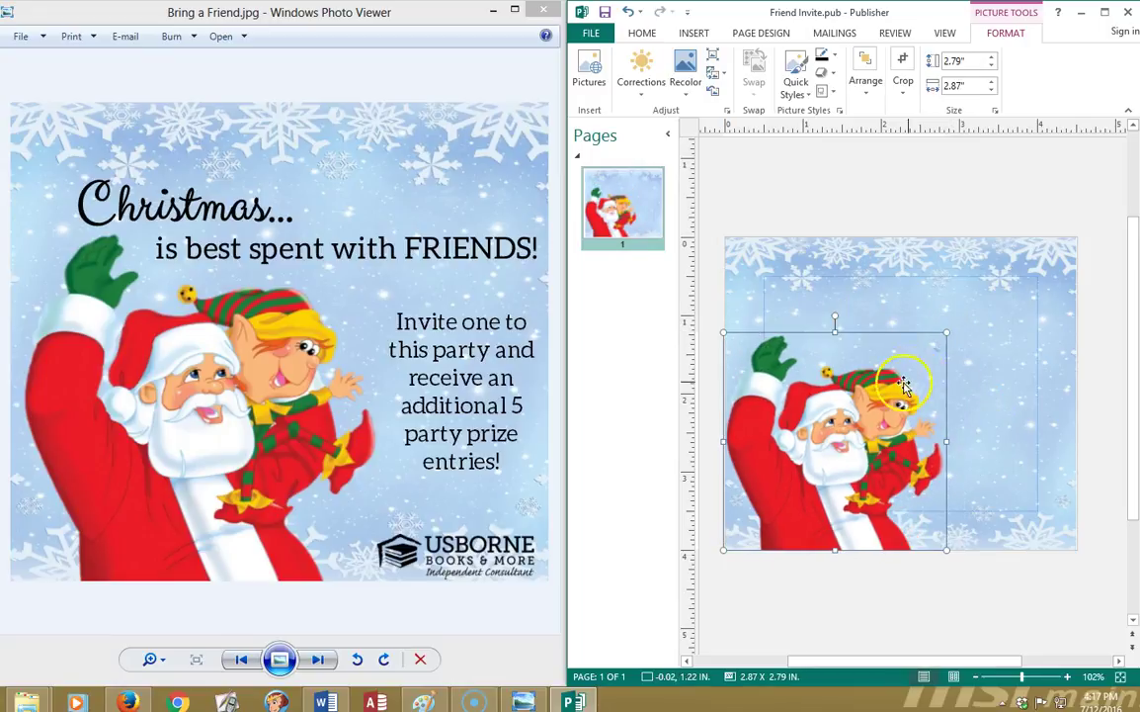
pyautogui.moveTo(904, 385); pyautogui.dragTo(907, 386)
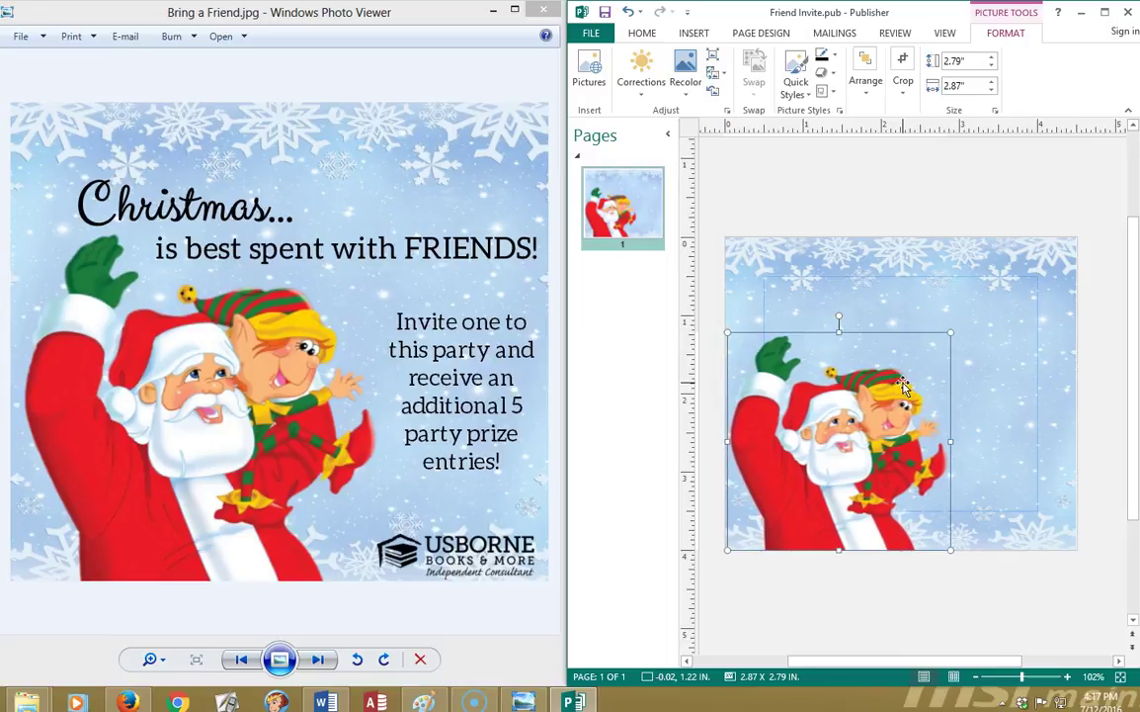
pyautogui.click(969, 649)
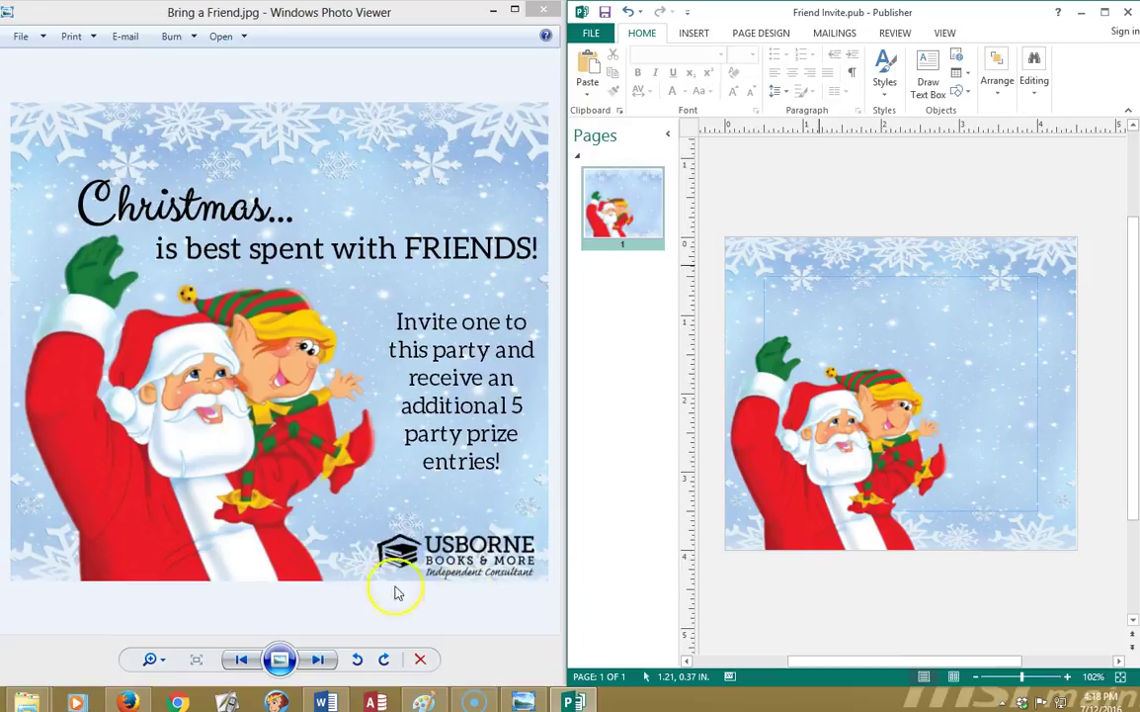
# Step: Insert the UBAM_ICSlogan_BLack_Web.png logo from the Logos for Canva folder inside USBORNE BOOKS, Branding JPGs
pyautogui.click(694, 33)
pyautogui.click(708, 75)
pyautogui.click(705, 39)
pyautogui.click(702, 40)
pyautogui.click(703, 39)
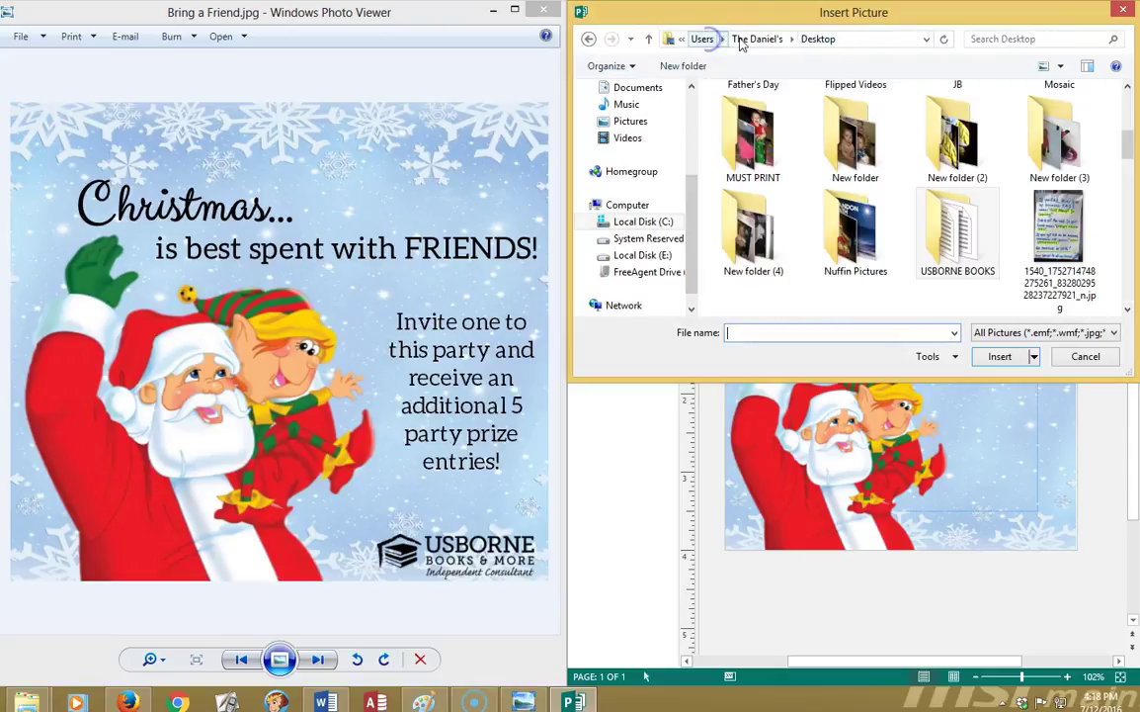
pyautogui.doubleClick(958, 229)
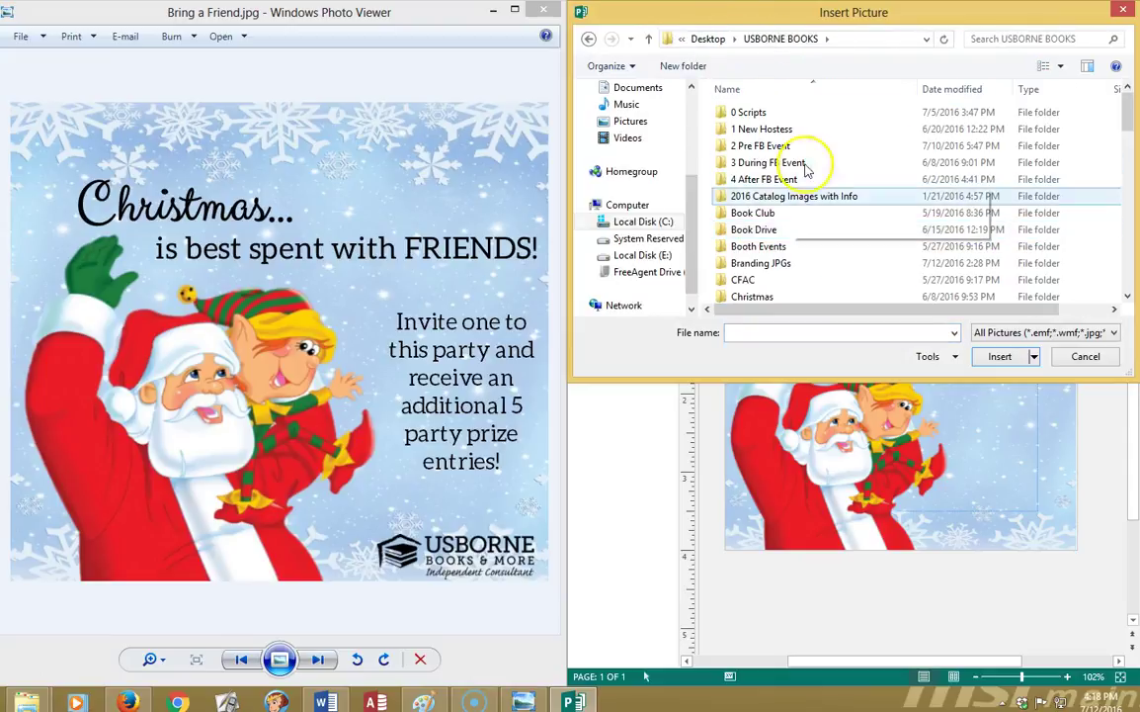
pyautogui.click(768, 265)
pyautogui.doubleClick(768, 265)
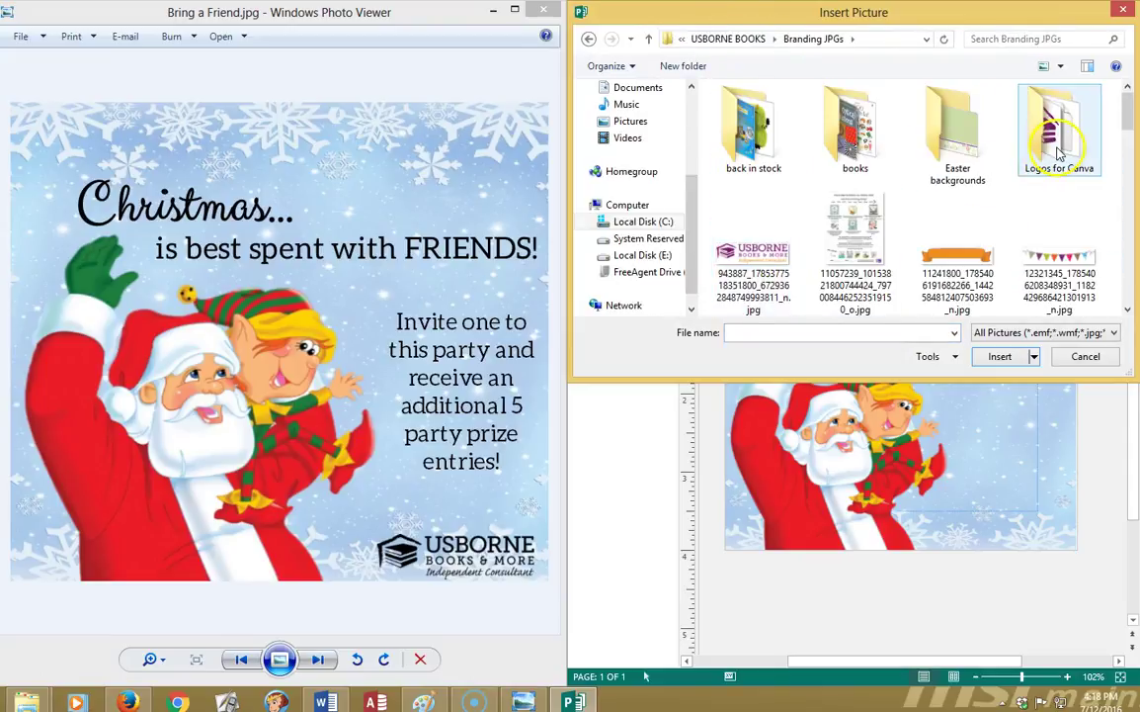
pyautogui.doubleClick(1053, 146)
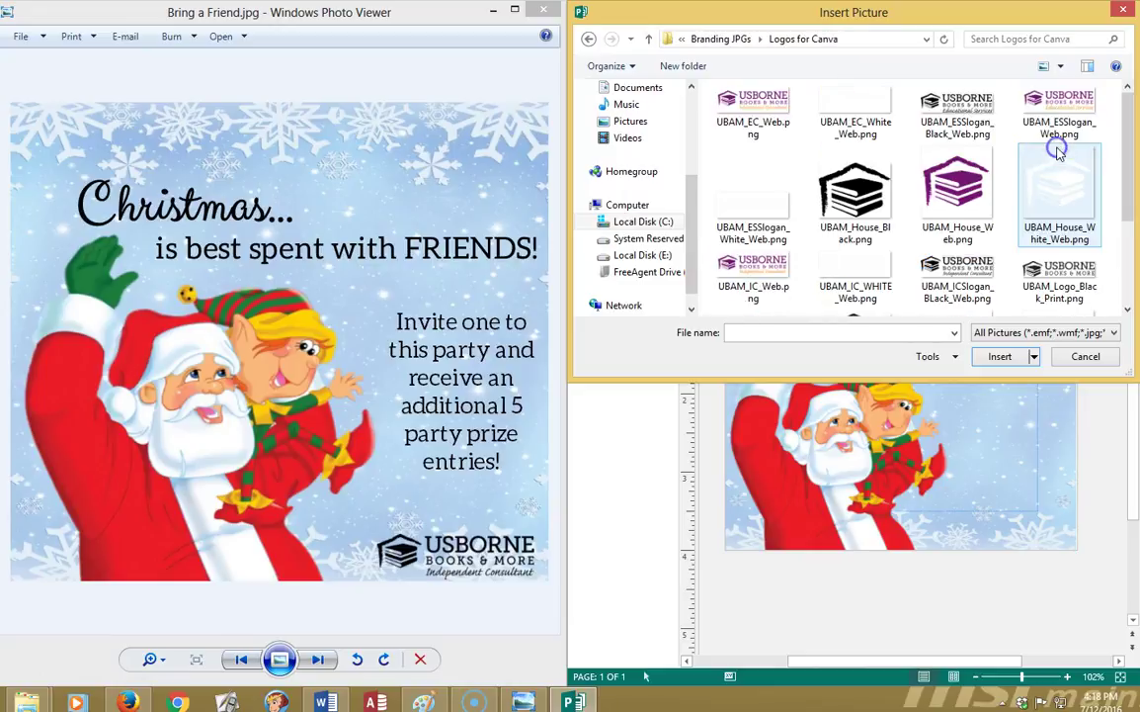
pyautogui.doubleClick(957, 277)
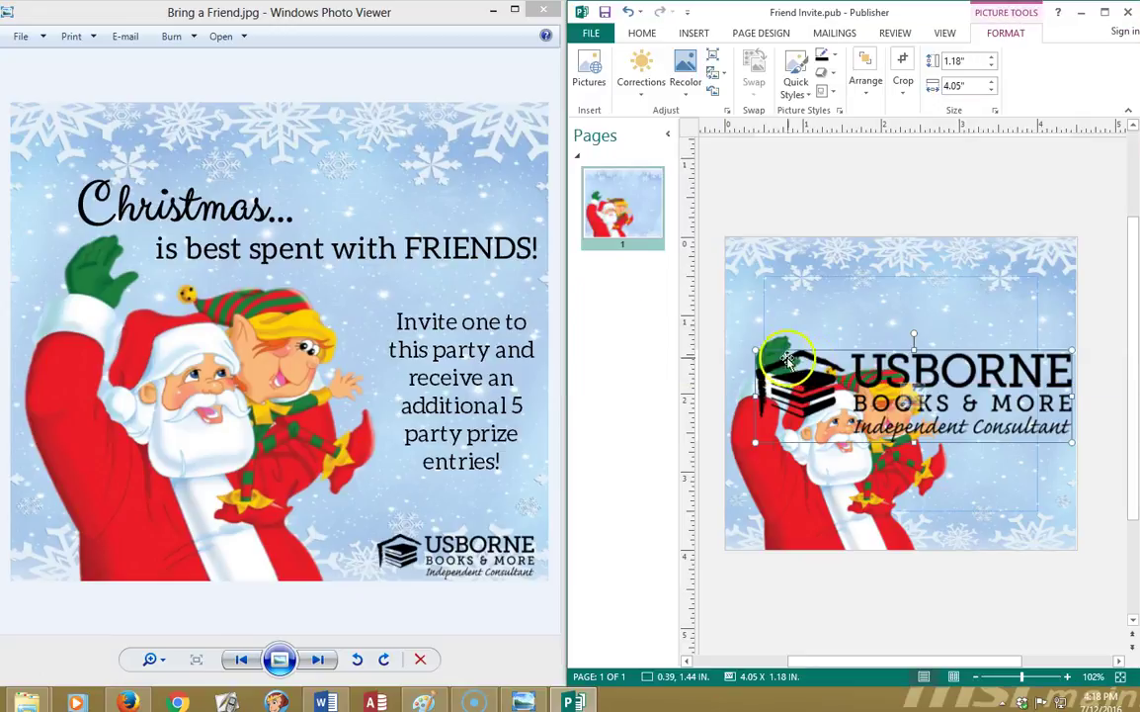
# Step: Shrink the Usborne logo to about 1.41 x 0.41 in and place it in the page's bottom-right corner
pyautogui.moveTo(755, 351); pyautogui.dragTo(961, 411)
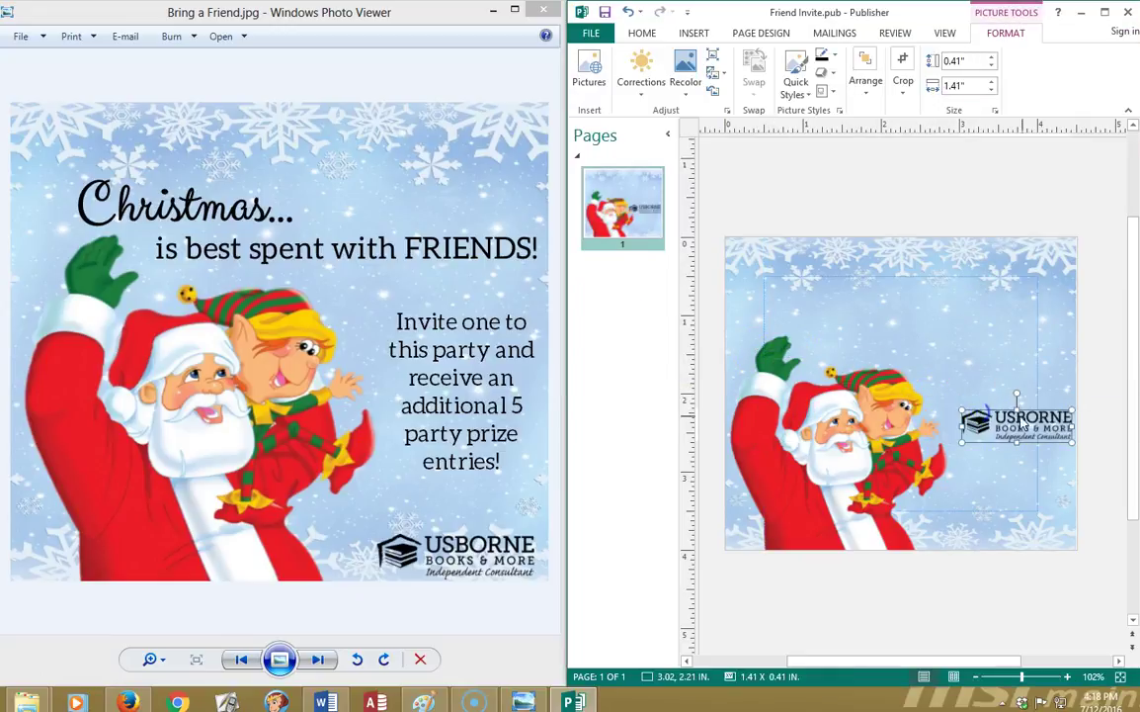
pyautogui.moveTo(1034, 428); pyautogui.dragTo(1029, 527)
pyautogui.click(975, 599)
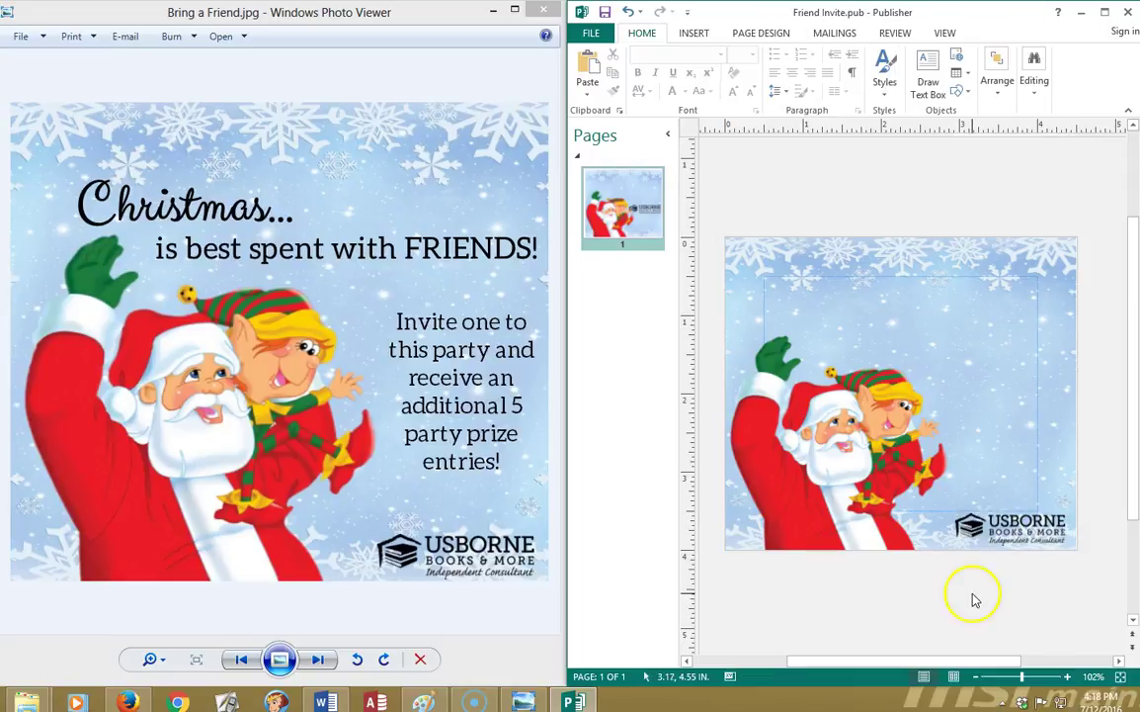
# Step: Nudge the Usborne logo slightly closer to the page's right edge and enlarge it a little
pyautogui.click(1056, 526)
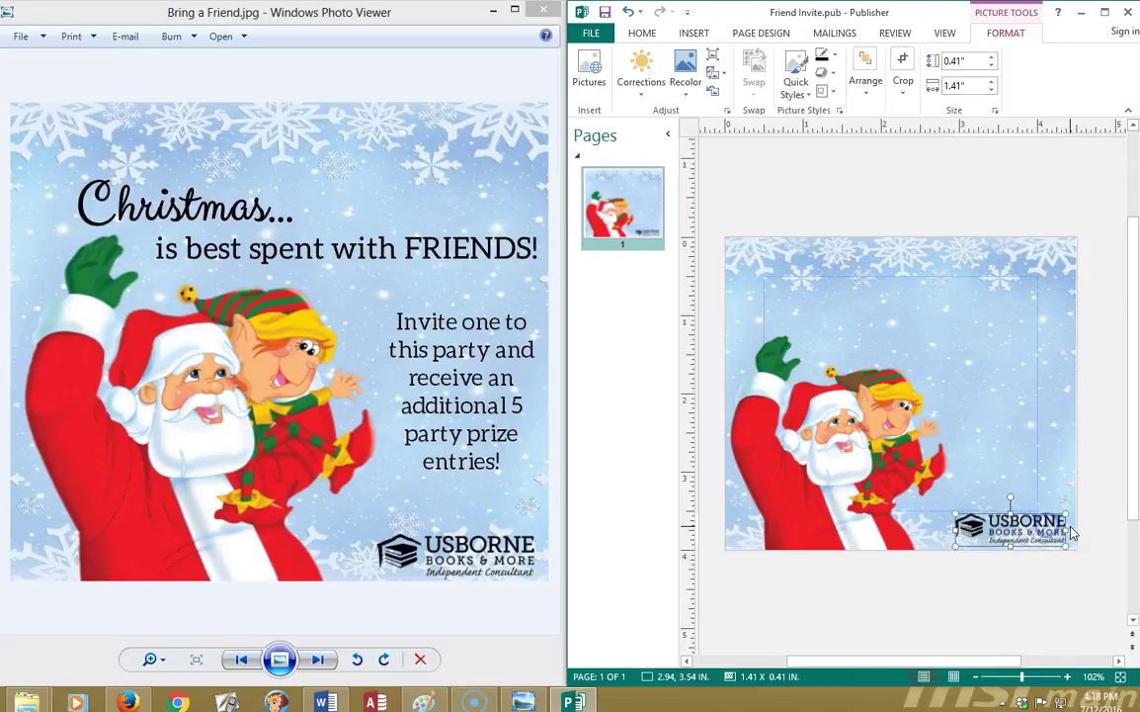
pyautogui.click(971, 520)
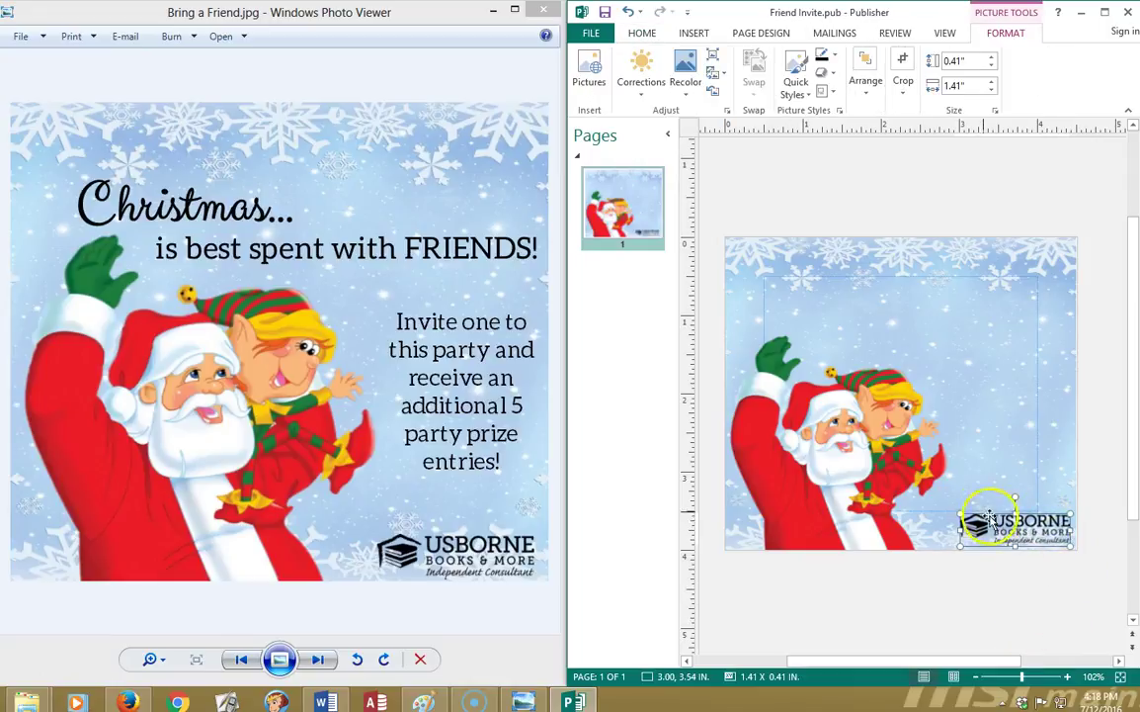
pyautogui.moveTo(956, 513); pyautogui.dragTo(948, 511)
pyautogui.click(1084, 575)
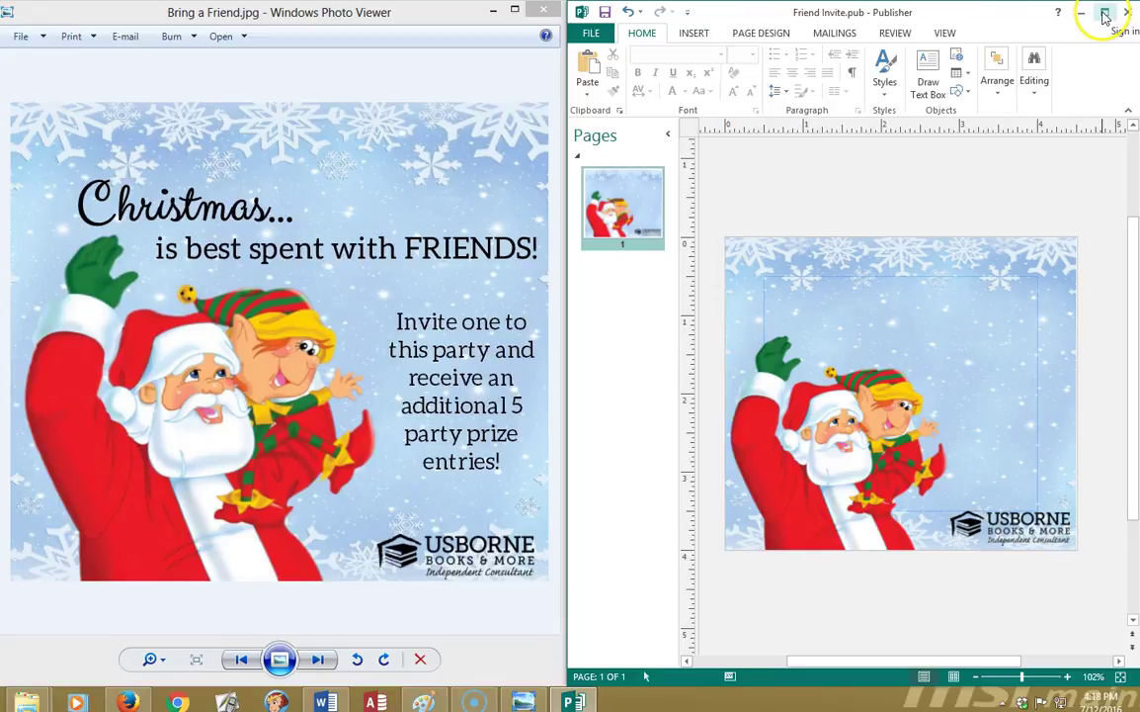
# Step: Draw a text box about 2.32 x 0.57 in below the upper snowflake border and enter "Christmas"
pyautogui.click(773, 166)
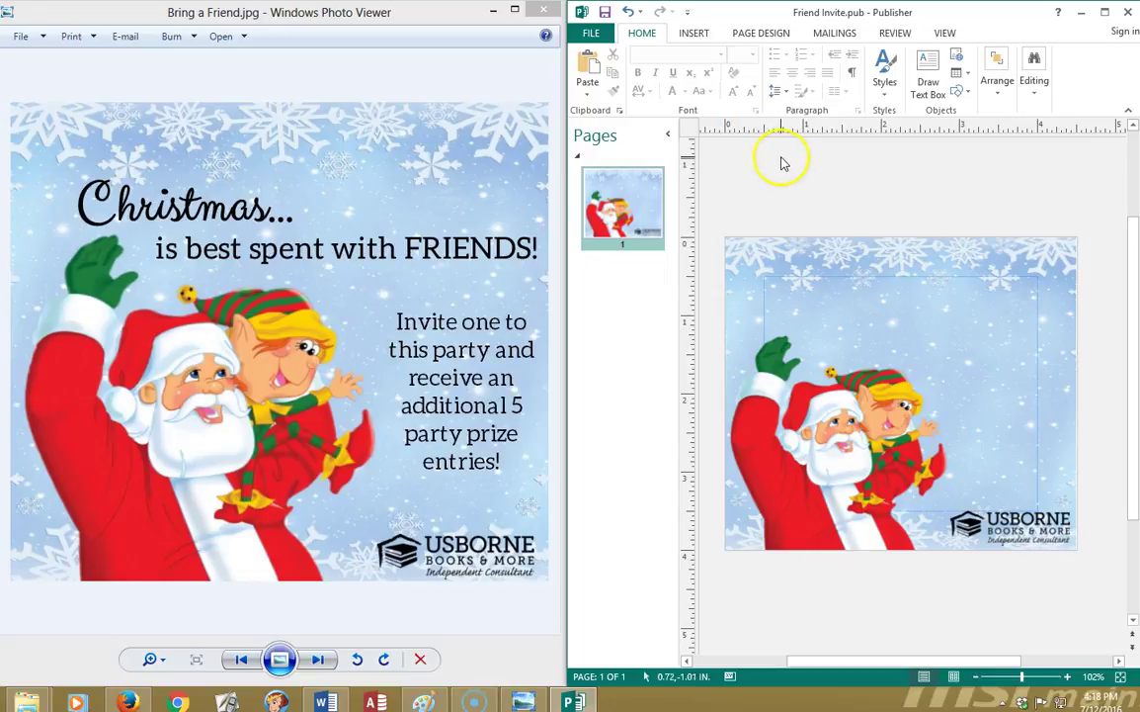
pyautogui.click(696, 35)
pyautogui.click(861, 84)
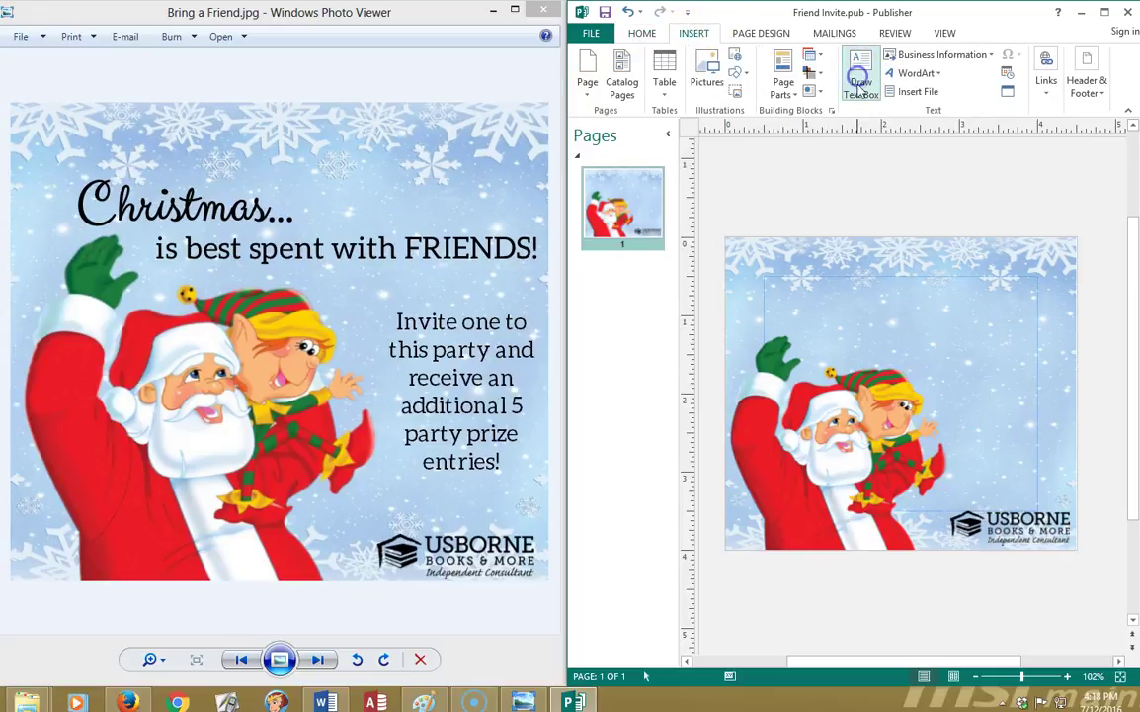
pyautogui.moveTo(764, 275); pyautogui.dragTo(952, 326)
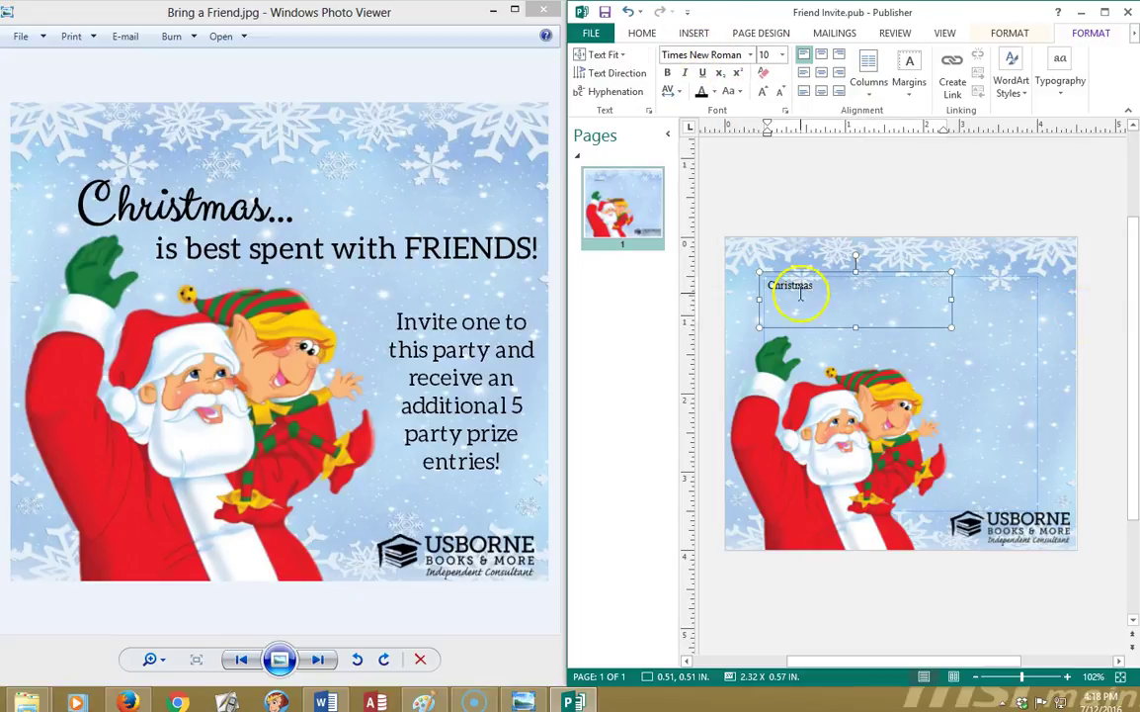
# Step: Set the "Christmas" text to Clicker Script at size 48 and enlarge its box to about 2.52 x 0.69 in
pyautogui.click(733, 53)
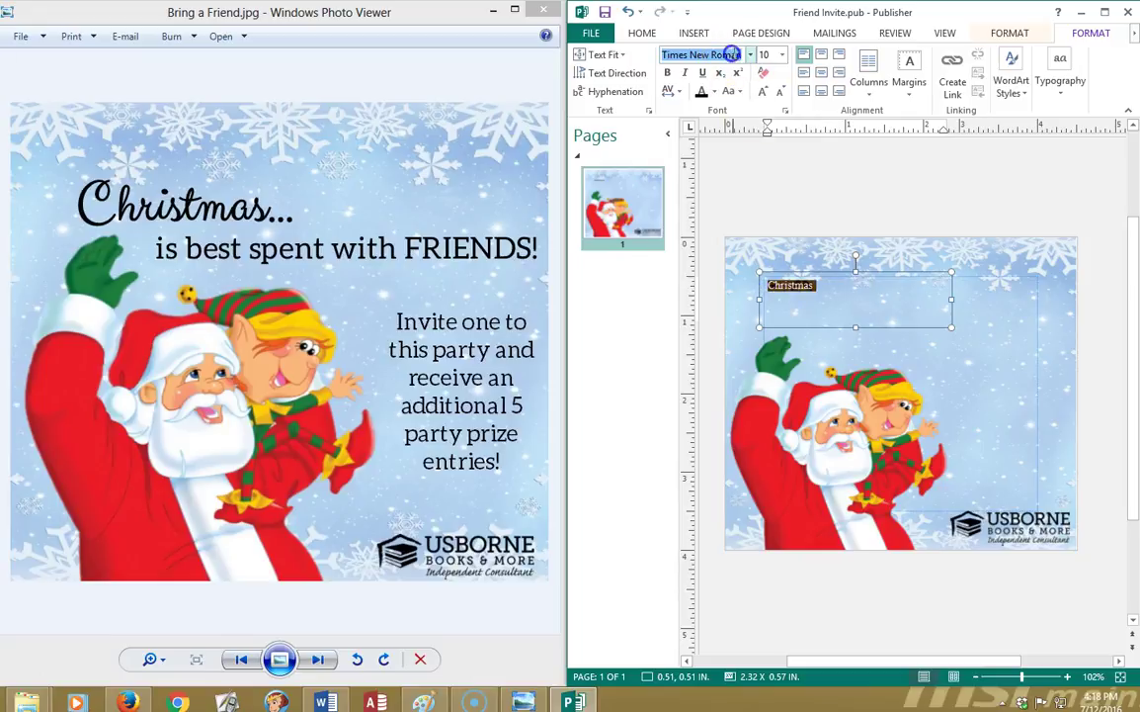
pyautogui.write('Clicker Script')
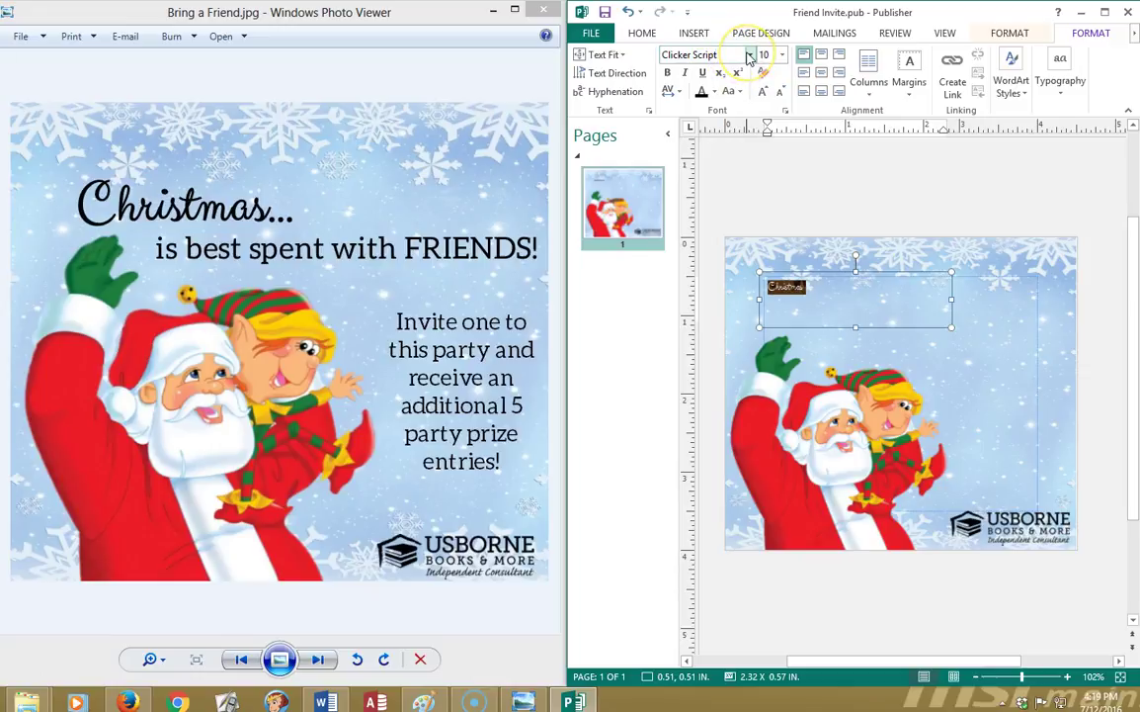
pyautogui.click(768, 92)
pyautogui.click(768, 91)
pyautogui.click(768, 92)
pyautogui.click(768, 92)
pyautogui.click(768, 92)
pyautogui.click(768, 91)
pyautogui.click(768, 92)
pyautogui.click(768, 93)
pyautogui.click(768, 93)
pyautogui.click(767, 92)
pyautogui.click(768, 92)
pyautogui.click(768, 92)
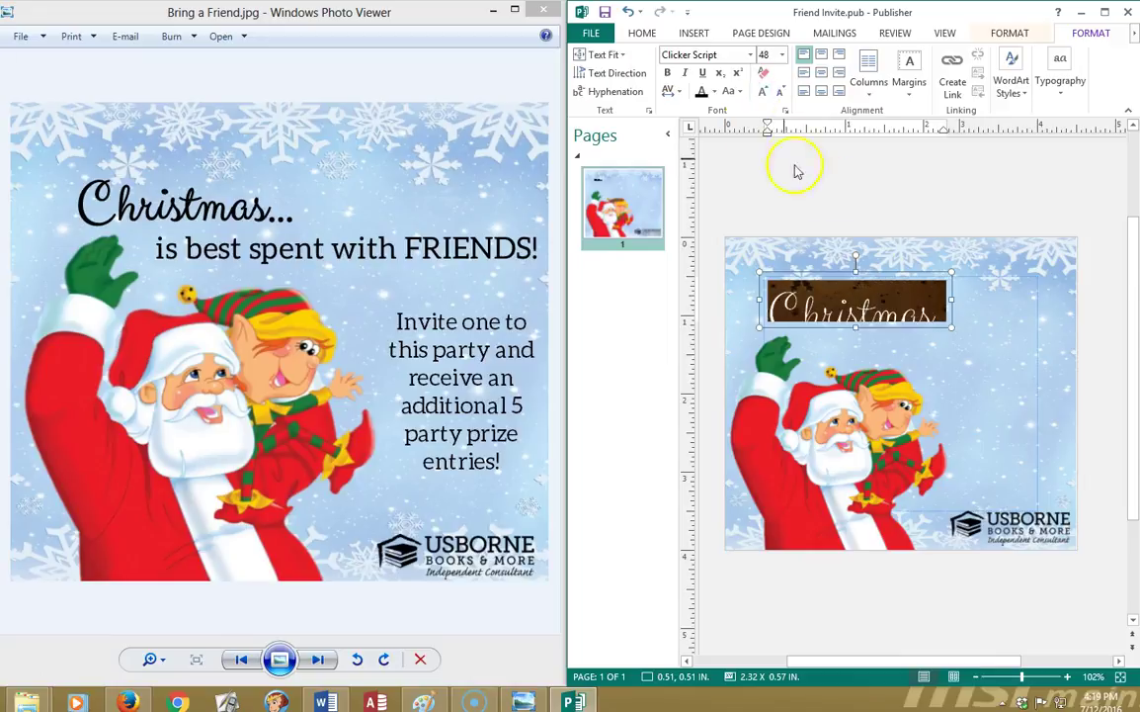
pyautogui.moveTo(956, 332); pyautogui.dragTo(965, 337)
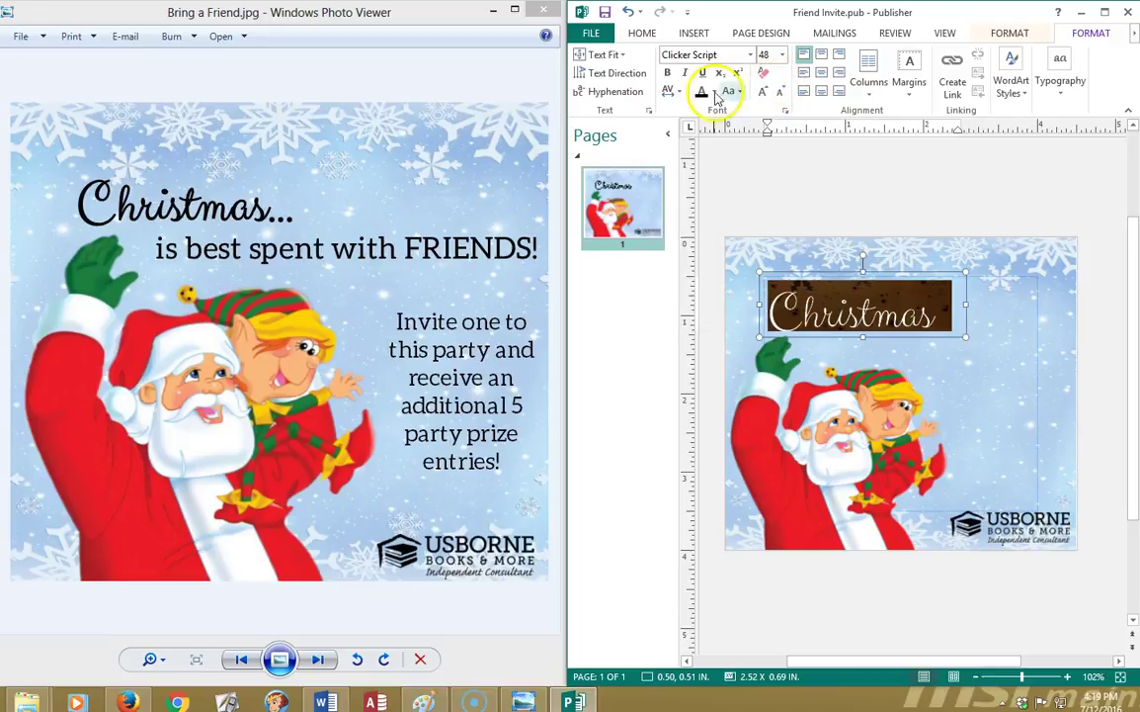
# Step: Complete the heading as "Christmas..." in bold at size 36
pyautogui.click(668, 72)
pyautogui.click(934, 318)
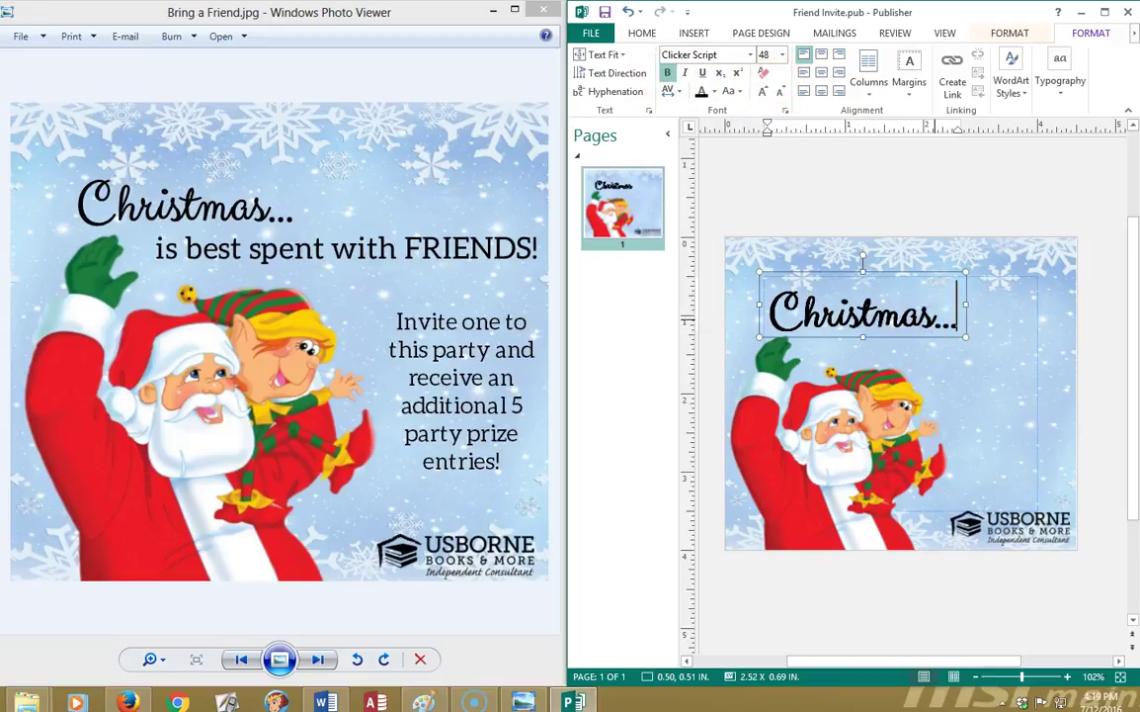
pyautogui.tripleClick(914, 277)
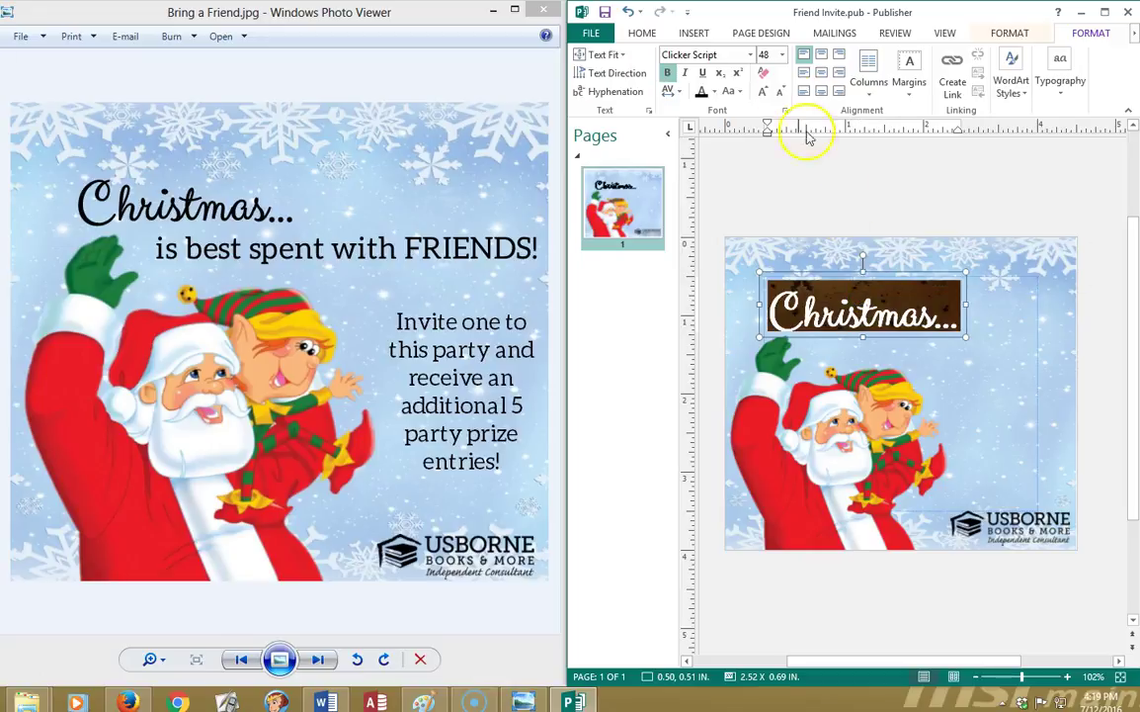
pyautogui.click(780, 90)
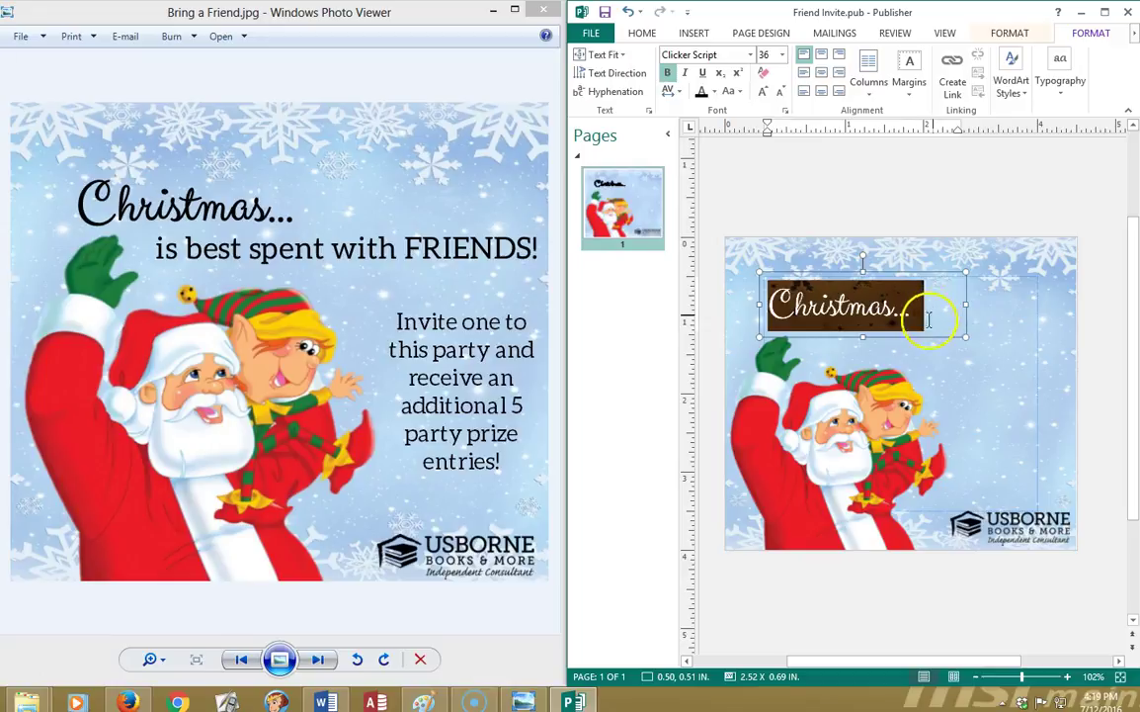
pyautogui.click(1039, 333)
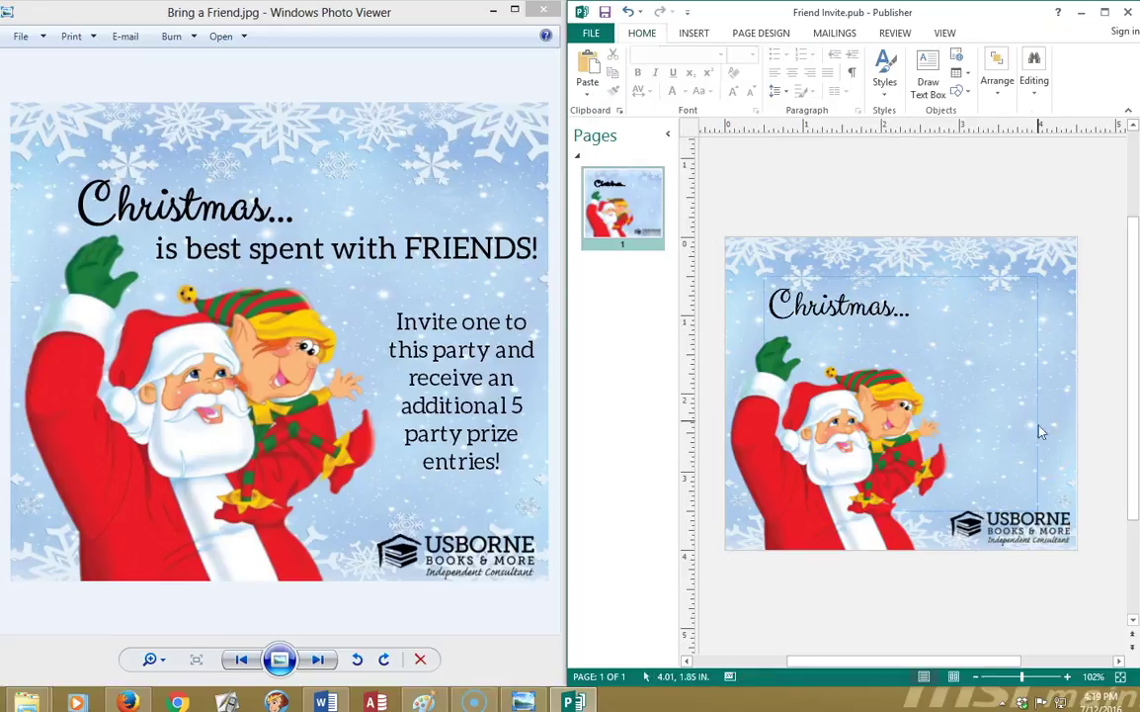
pyautogui.click(820, 298)
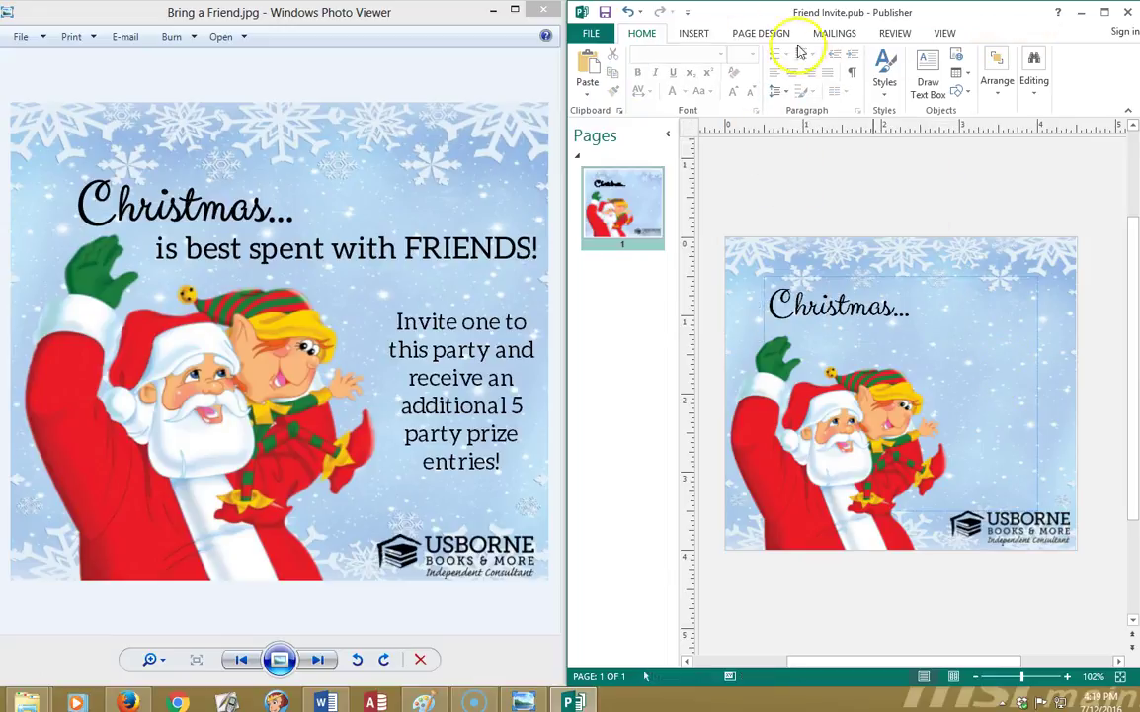
# Step: Draw a text box about 2.81 x 0.47 in below the heading and enter "is best spent with FRIENDS!"
pyautogui.click(694, 33)
pyautogui.click(860, 87)
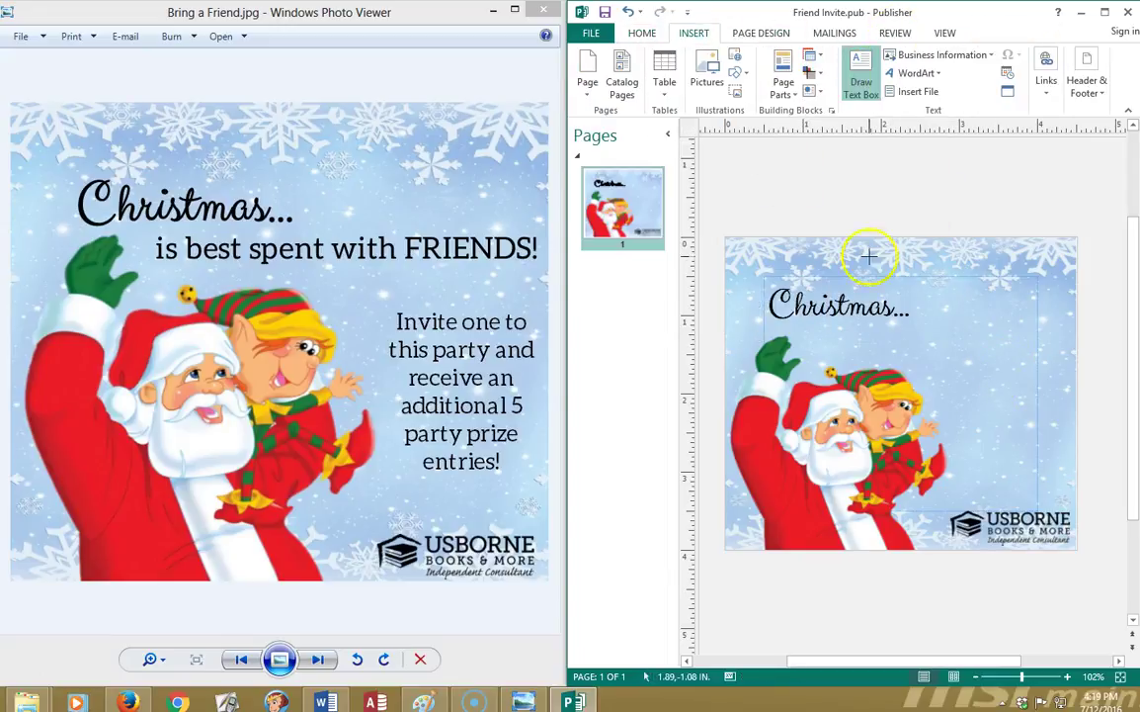
pyautogui.moveTo(819, 320)
pyautogui.mouseDown()
pyautogui.moveTo(865, 341)
pyautogui.moveTo(1036, 354)
pyautogui.mouseUp()
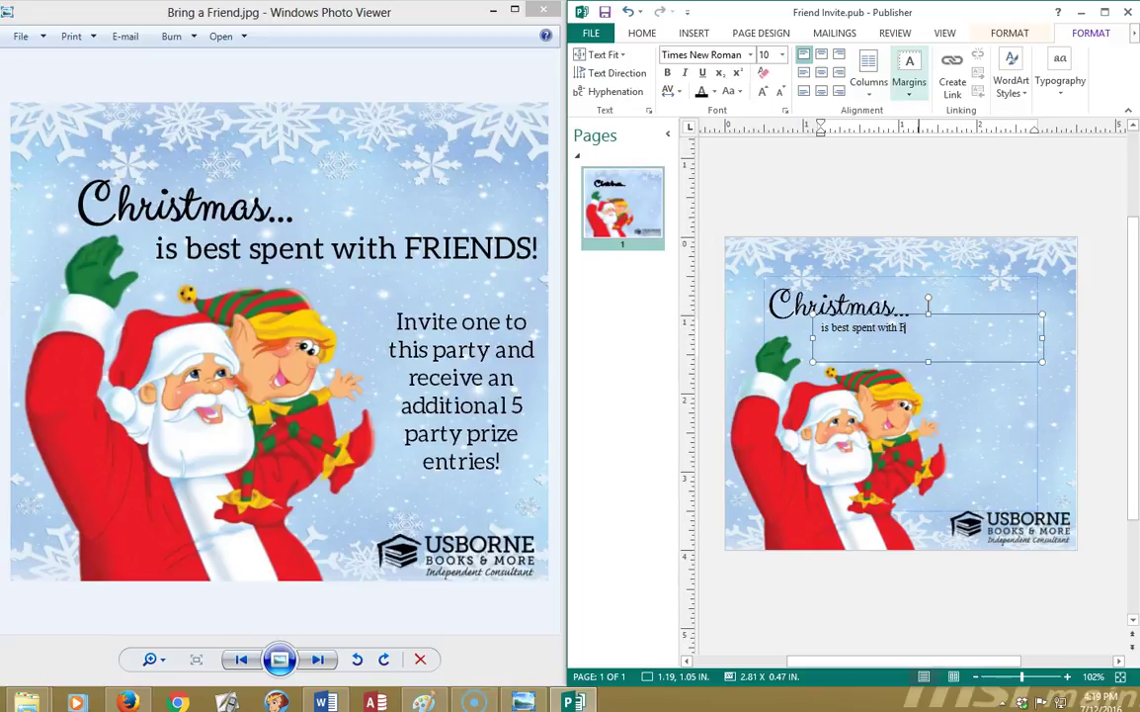
# Step: Set the "is best spent with FRIENDS!" text to the Aleo font at size 16
pyautogui.moveTo(819, 327); pyautogui.dragTo(952, 327)
pyautogui.click(703, 56)
pyautogui.write('Aleo')
pyautogui.click(762, 92)
pyautogui.click(762, 92)
pyautogui.click(762, 92)
pyautogui.click(762, 92)
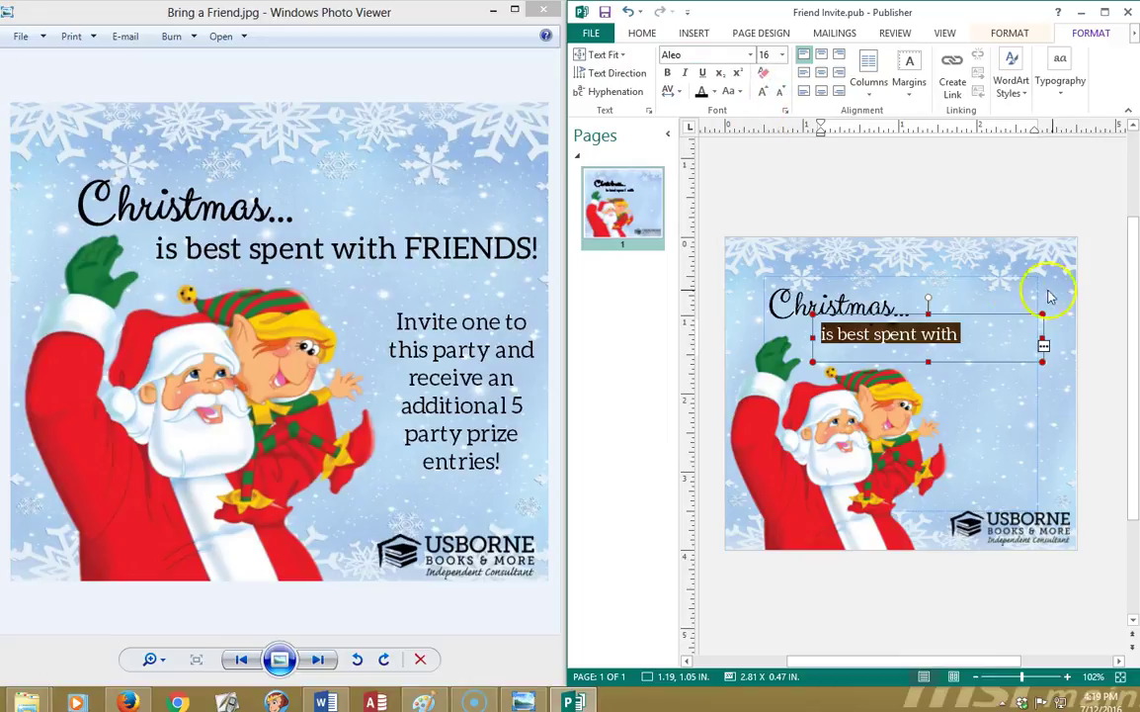
# Step: Widen the second line's text box to about 3.33 in and make its text bold at size 18
pyautogui.moveTo(1044, 338); pyautogui.dragTo(1083, 336)
pyautogui.hotkey('ctrl', 'b')
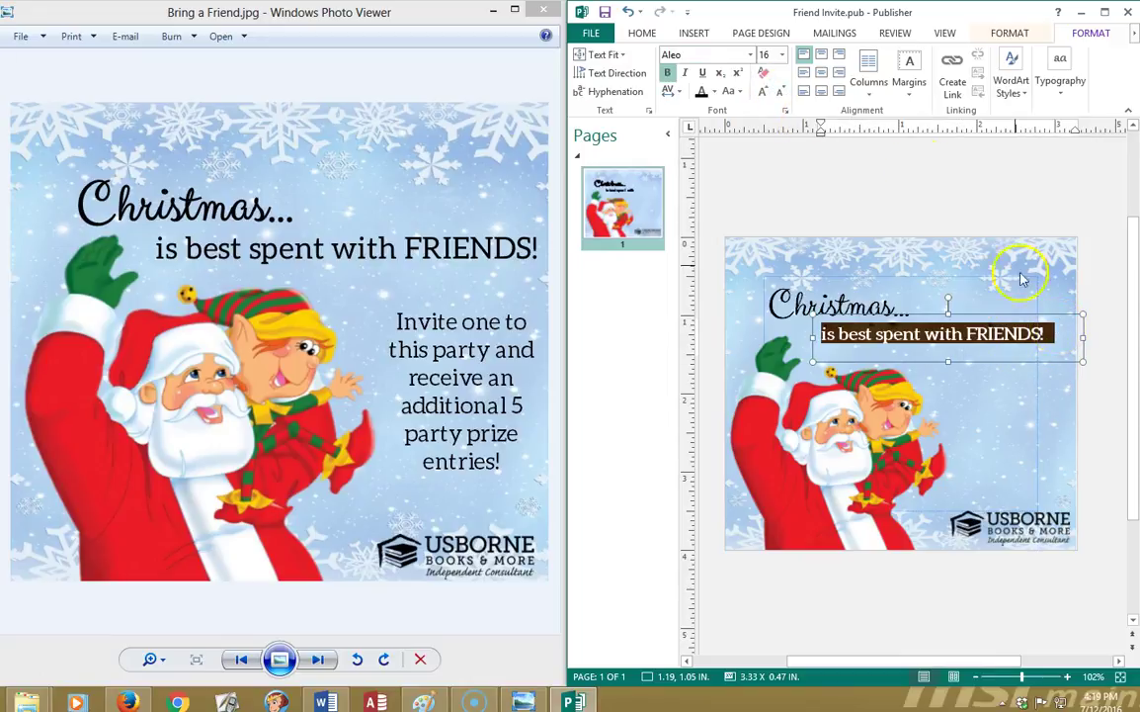
pyautogui.click(762, 92)
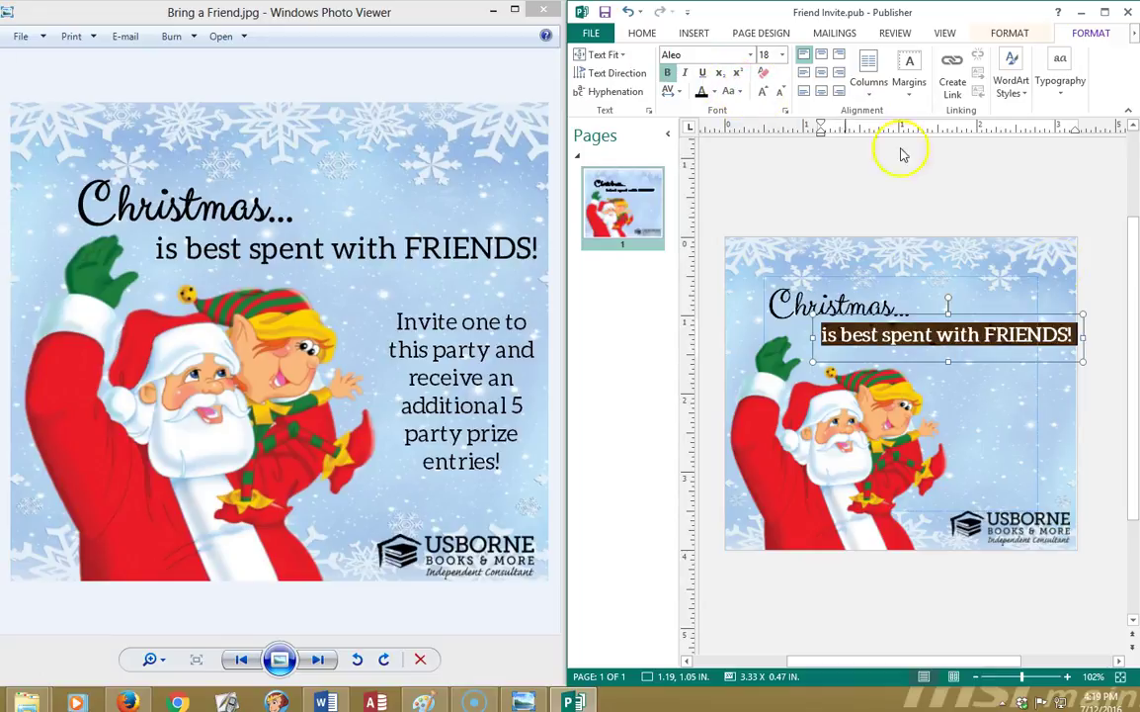
# Step: Nudge the "is best spent with FRIENDS!" text box slightly left, to about 1.12 in from the page's left edge
pyautogui.click(1109, 294)
pyautogui.click(1023, 326)
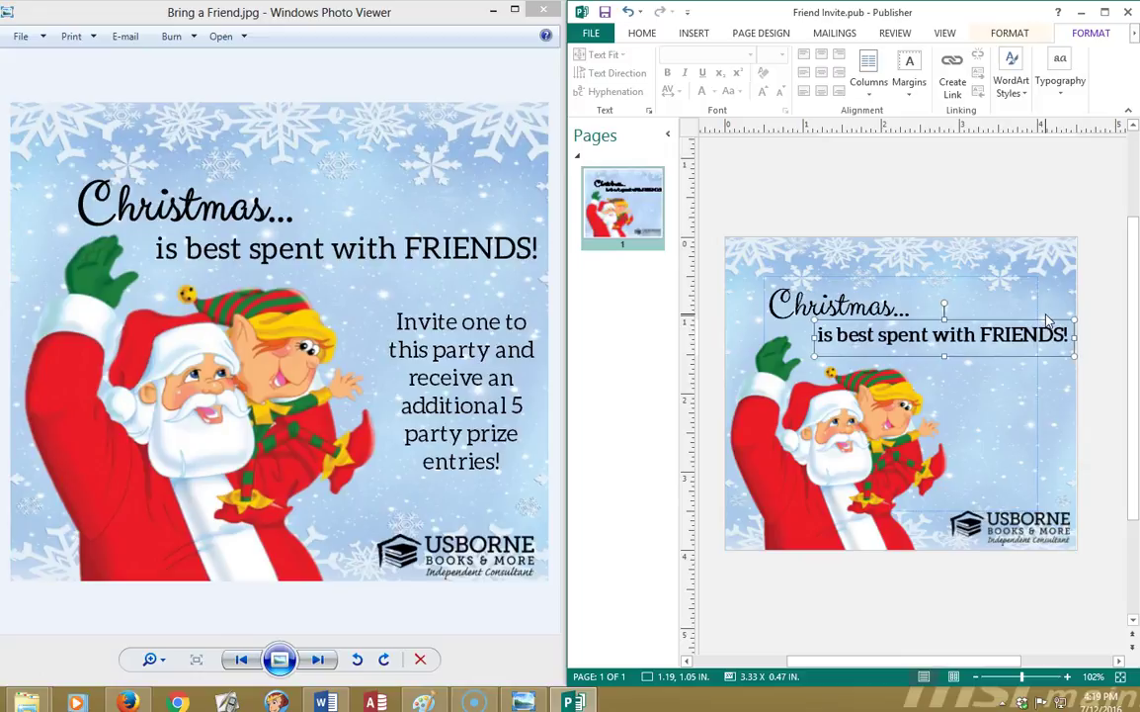
pyautogui.click(1023, 334)
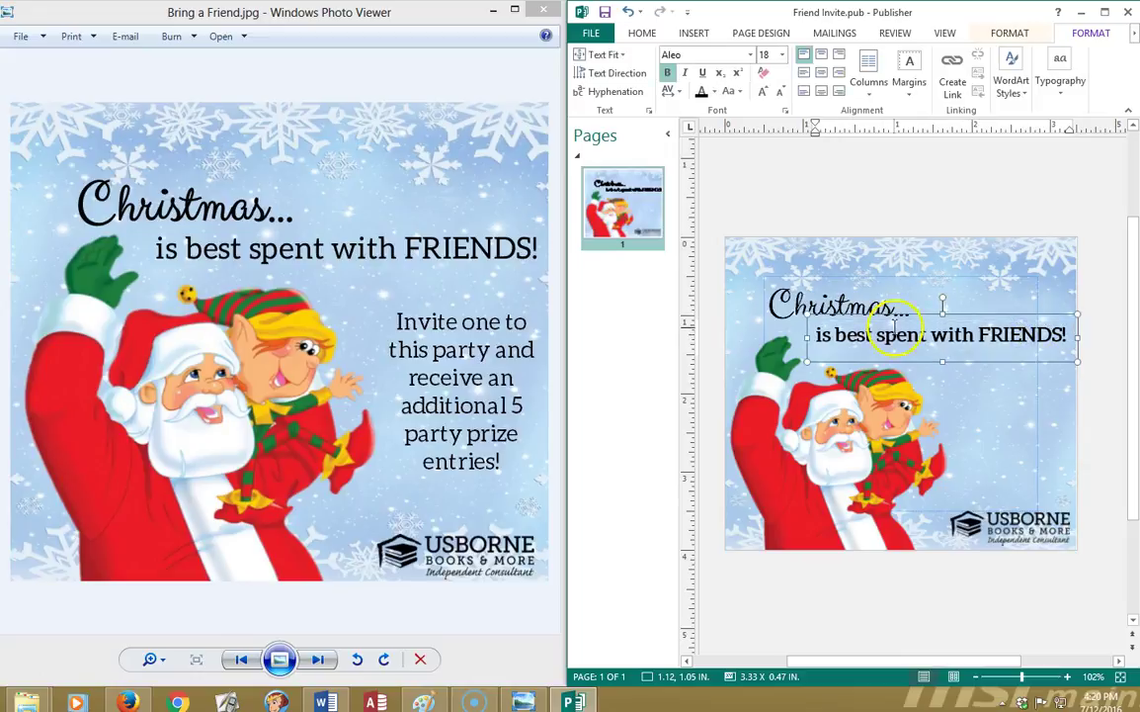
pyautogui.click(819, 304)
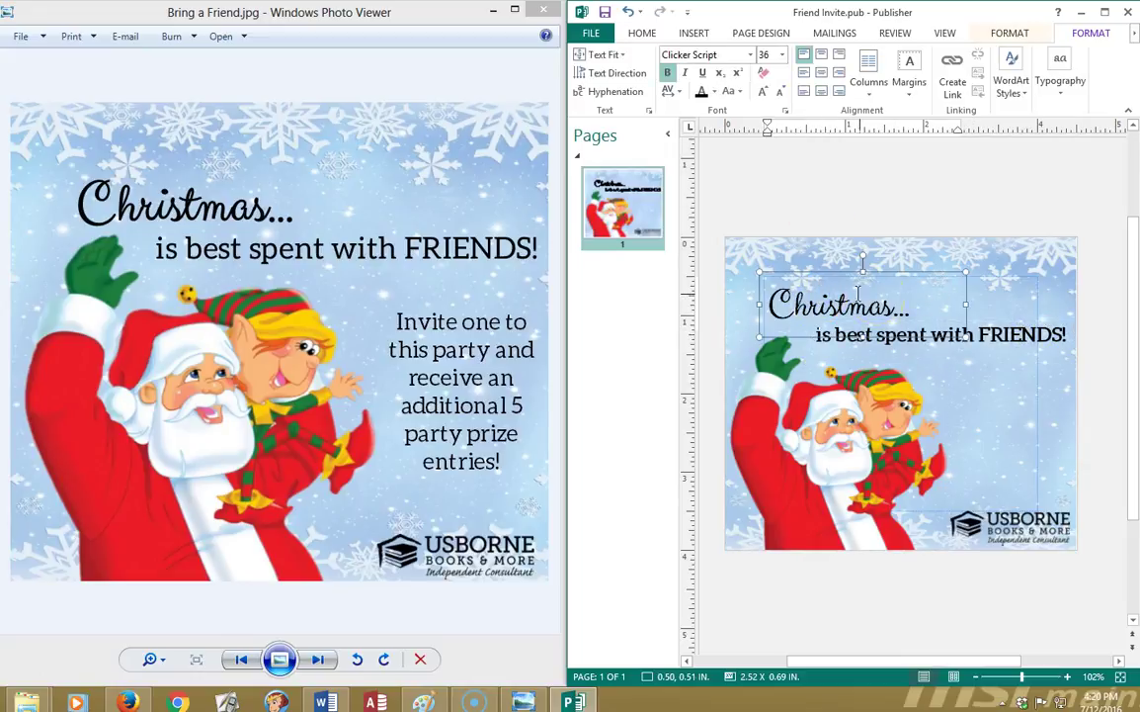
pyautogui.tripleClick(890, 304)
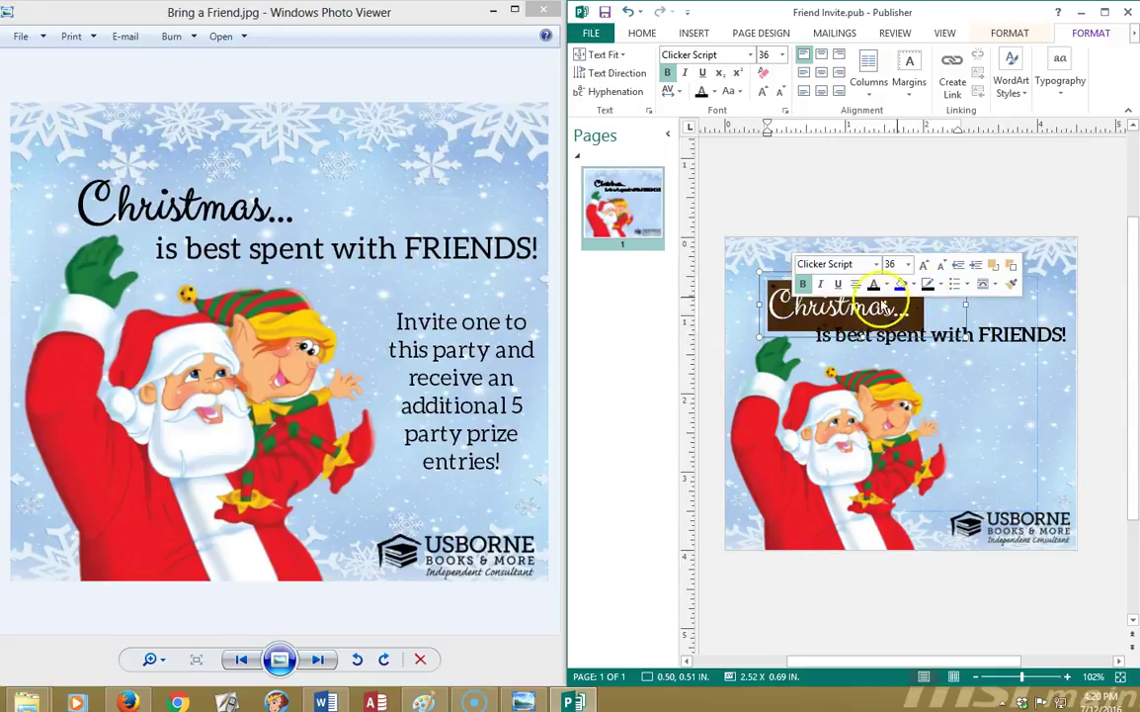
pyautogui.click(1125, 308)
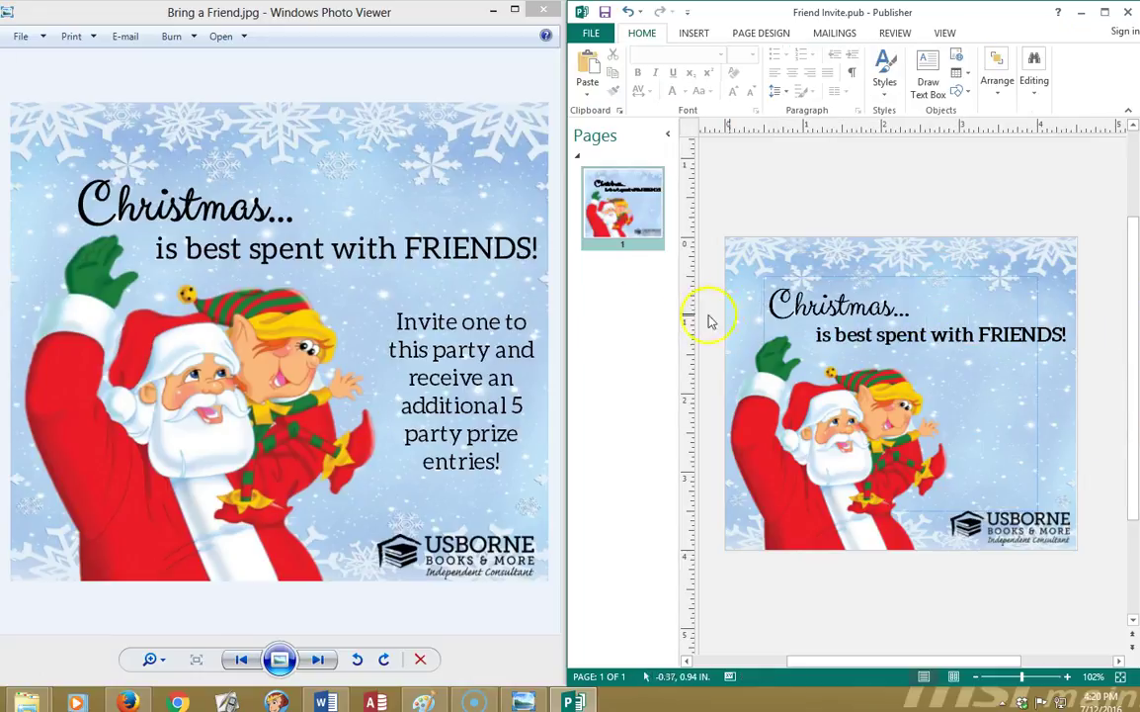
# Step: Duplicate the "is best spent with FRIENDS!" text box and fit the copy beside the elf, about 1.36 x 1.57 in
pyautogui.click(954, 331)
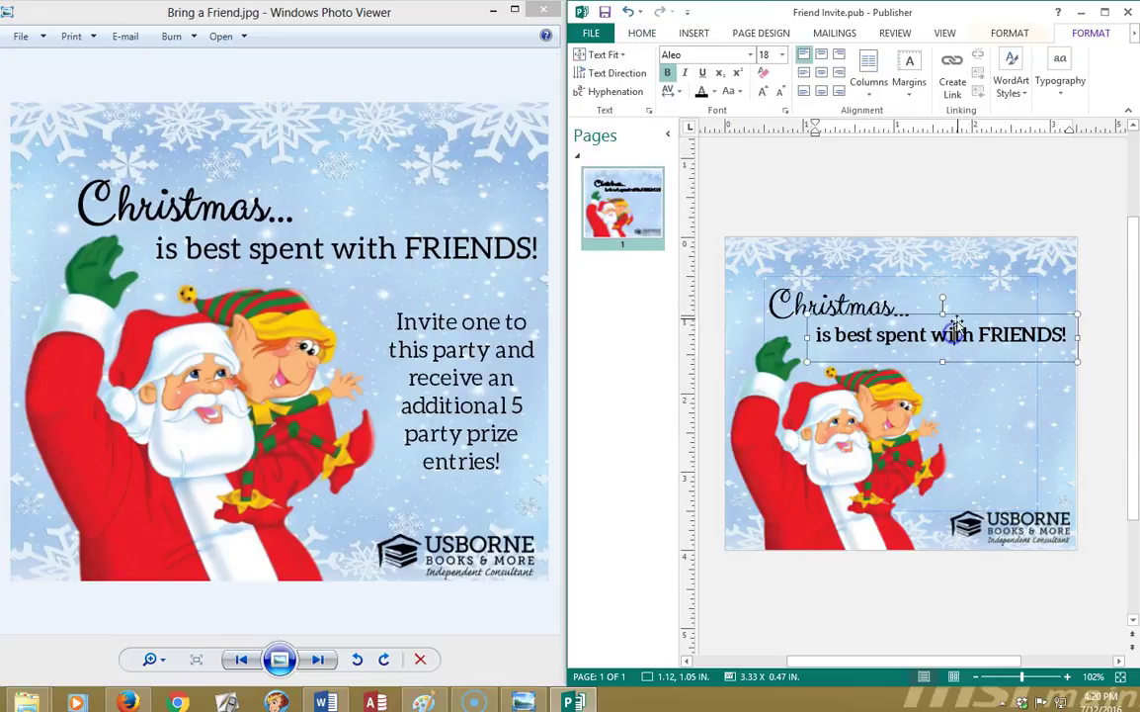
pyautogui.rightClick(957, 323)
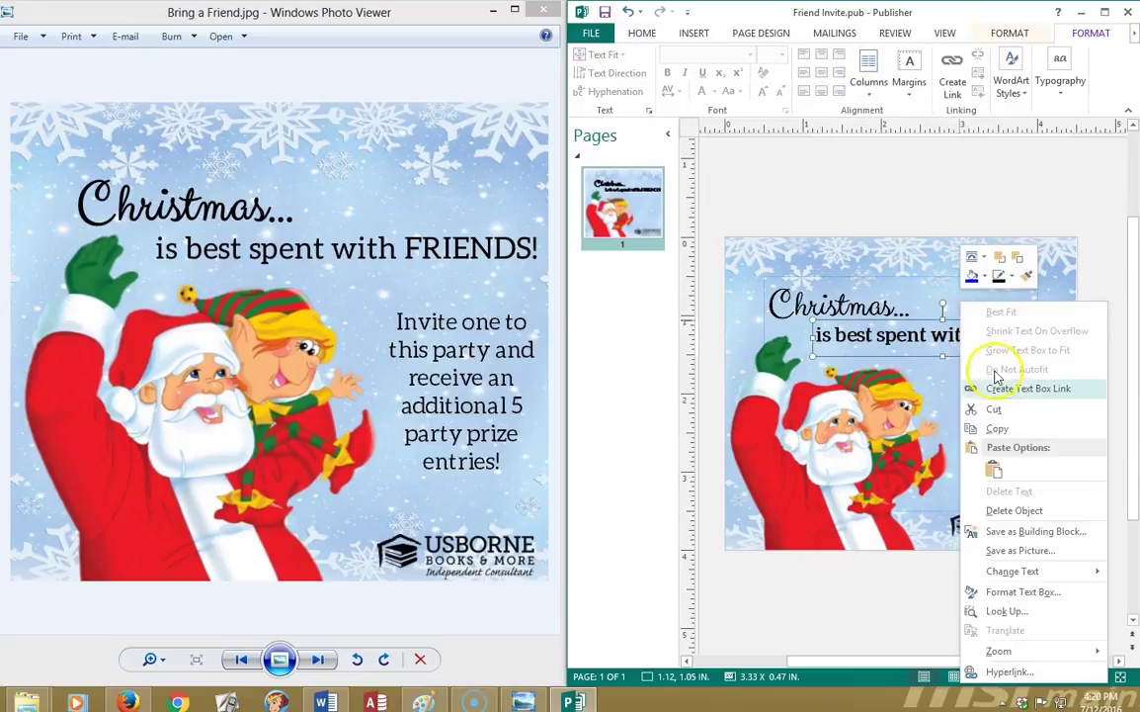
pyautogui.click(999, 429)
pyautogui.rightClick(990, 401)
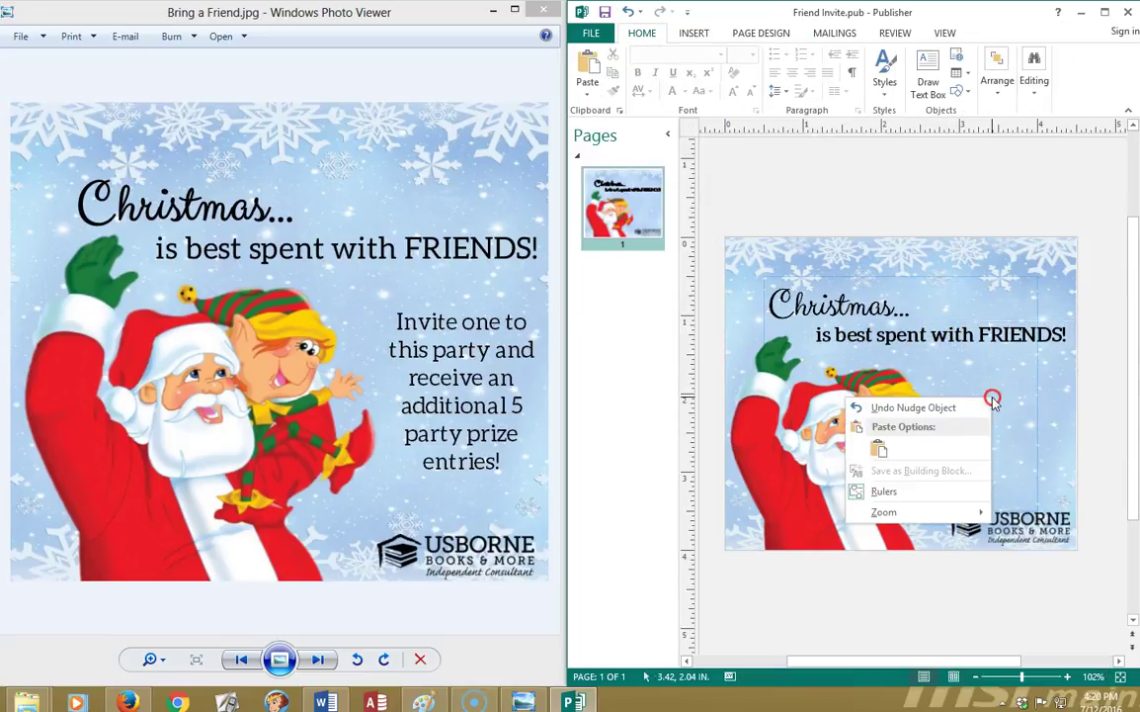
pyautogui.click(880, 450)
pyautogui.moveTo(1028, 379); pyautogui.dragTo(1015, 494)
# Step: Make the copied text non-bold at size 14 and replace it with "Invite one to this party and receive an additional 5 party prize entries!"
pyautogui.hotkey('ctrl', 'a')
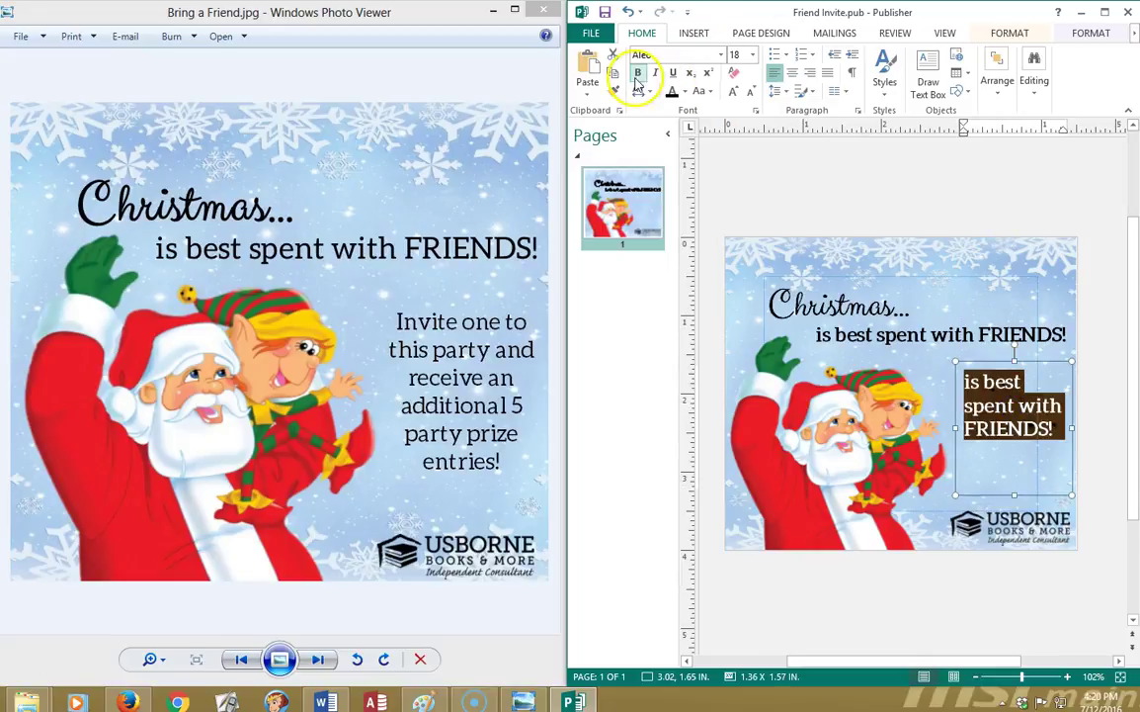
pyautogui.click(732, 54)
pyautogui.write('14')
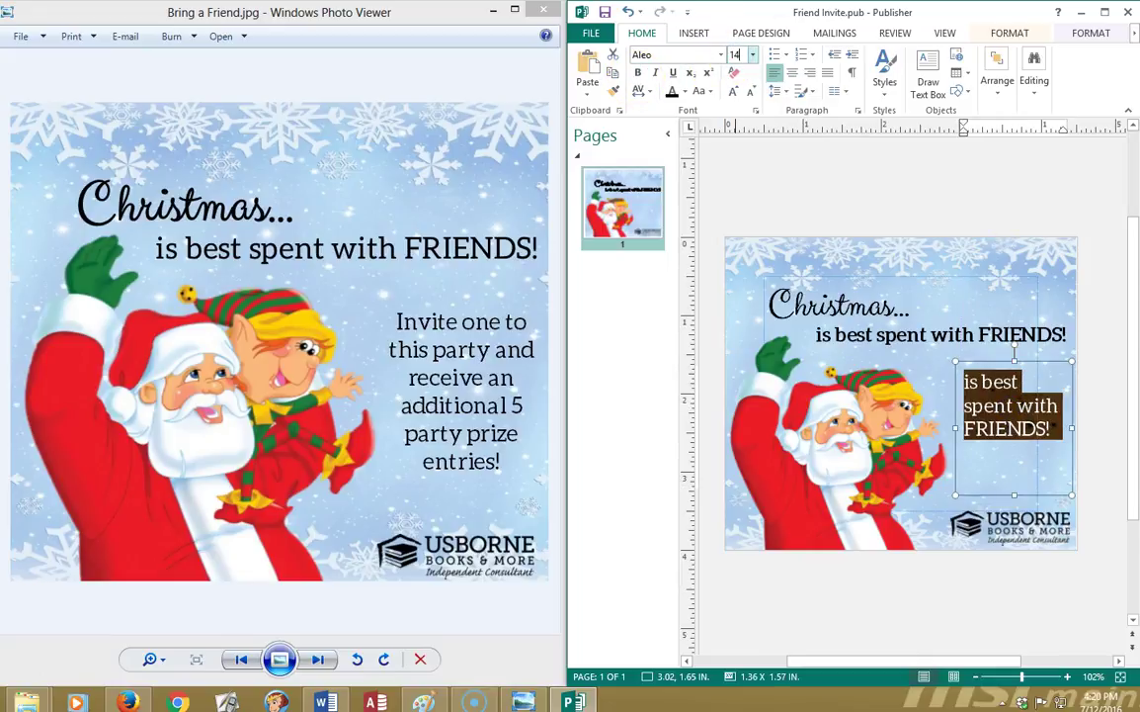
pyautogui.press('Return')
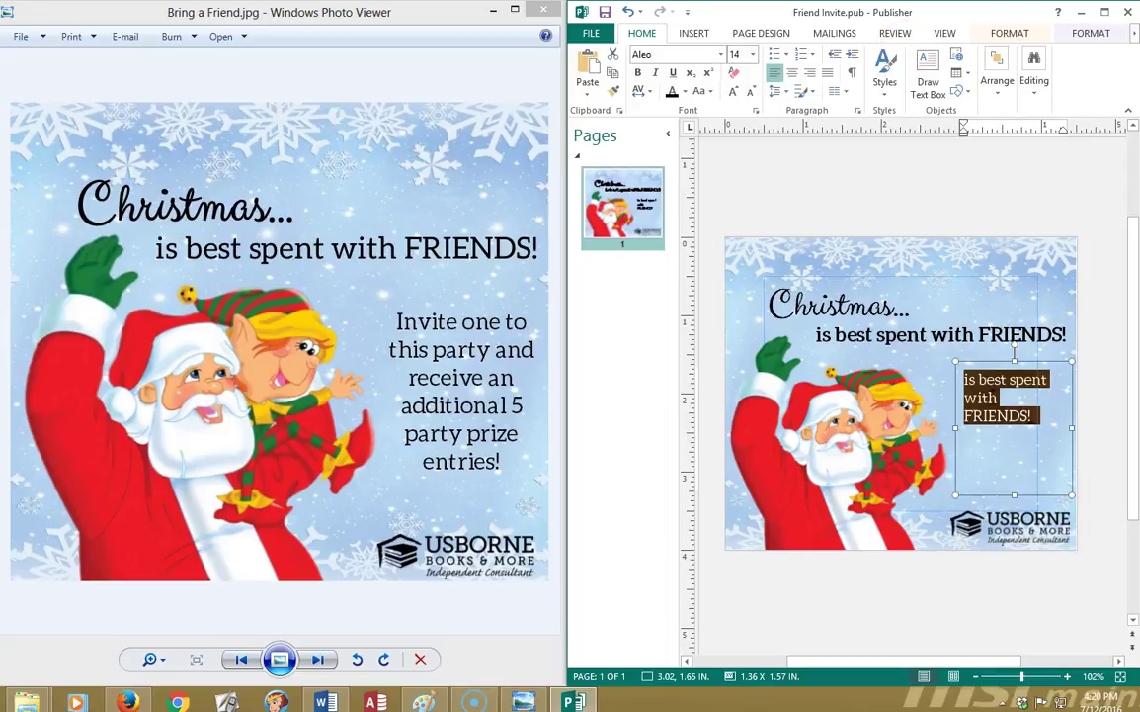
pyautogui.write('Invite one to this party and receive an additional 5 party prize')
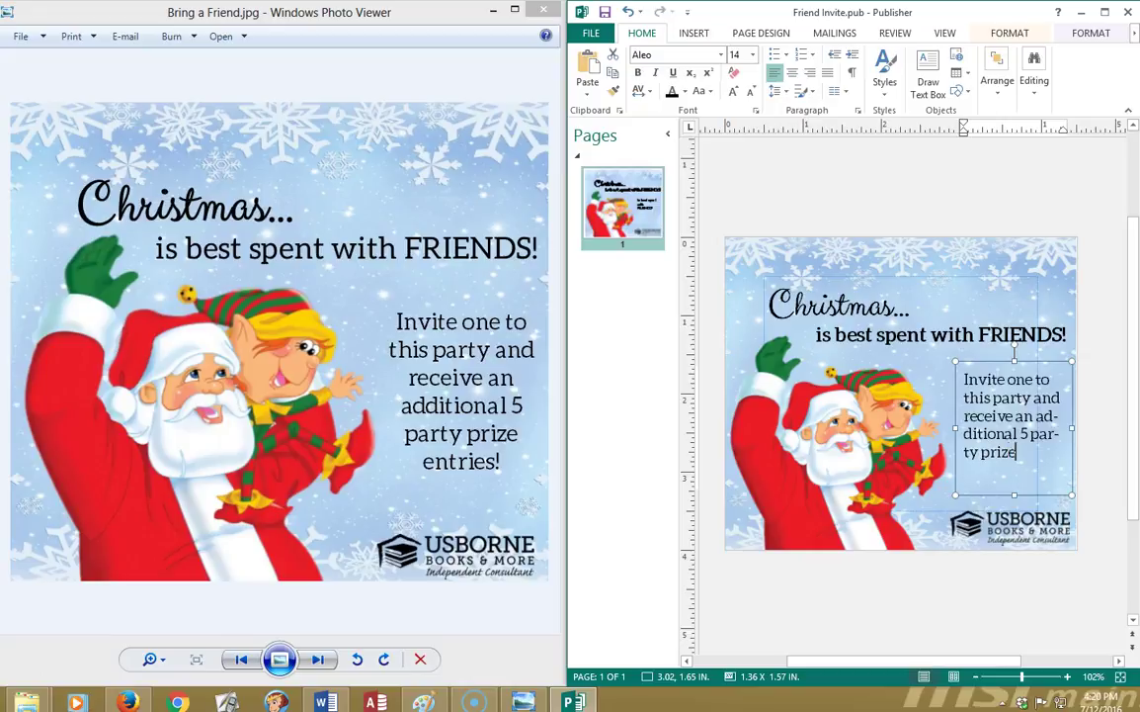
pyautogui.write('s!')
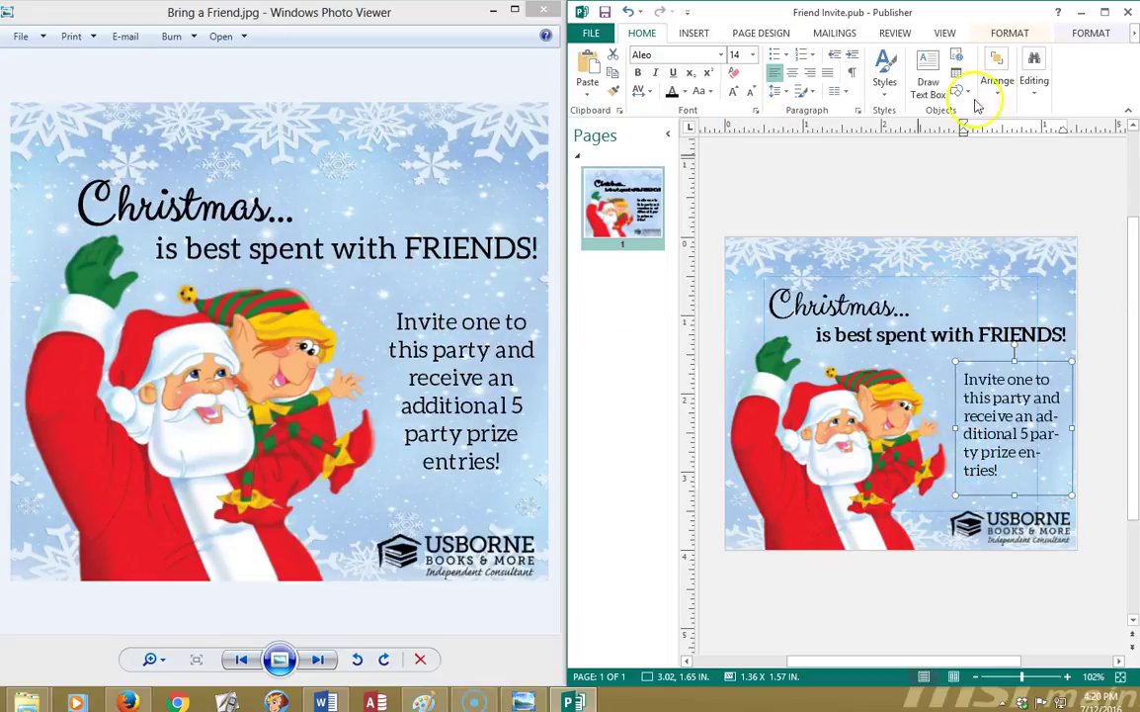
# Step: Maximize the Publisher window and center the invitation text horizontally and vertically within its text box
pyautogui.click(1105, 11)
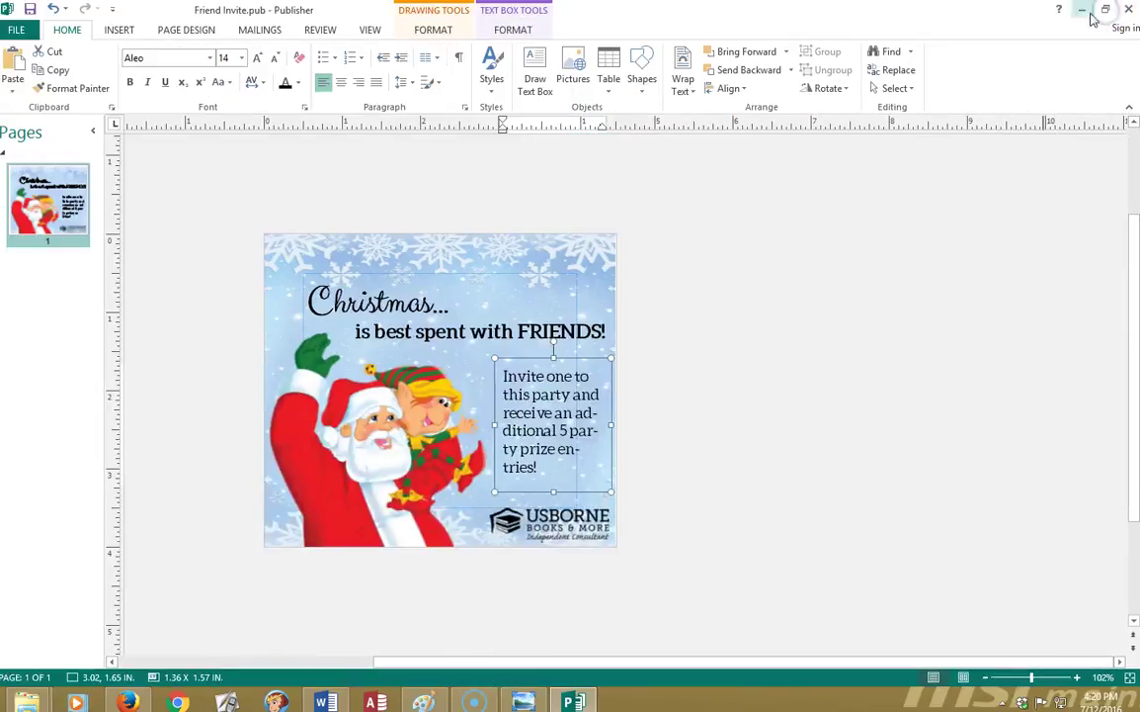
pyautogui.click(435, 29)
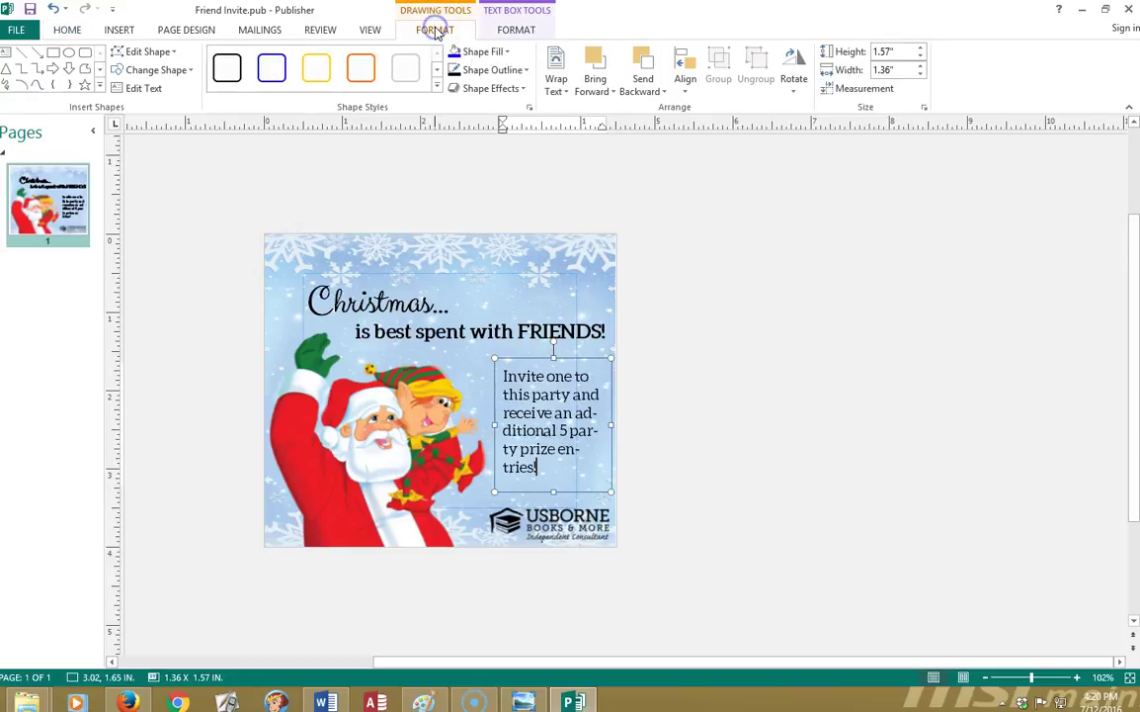
pyautogui.click(514, 30)
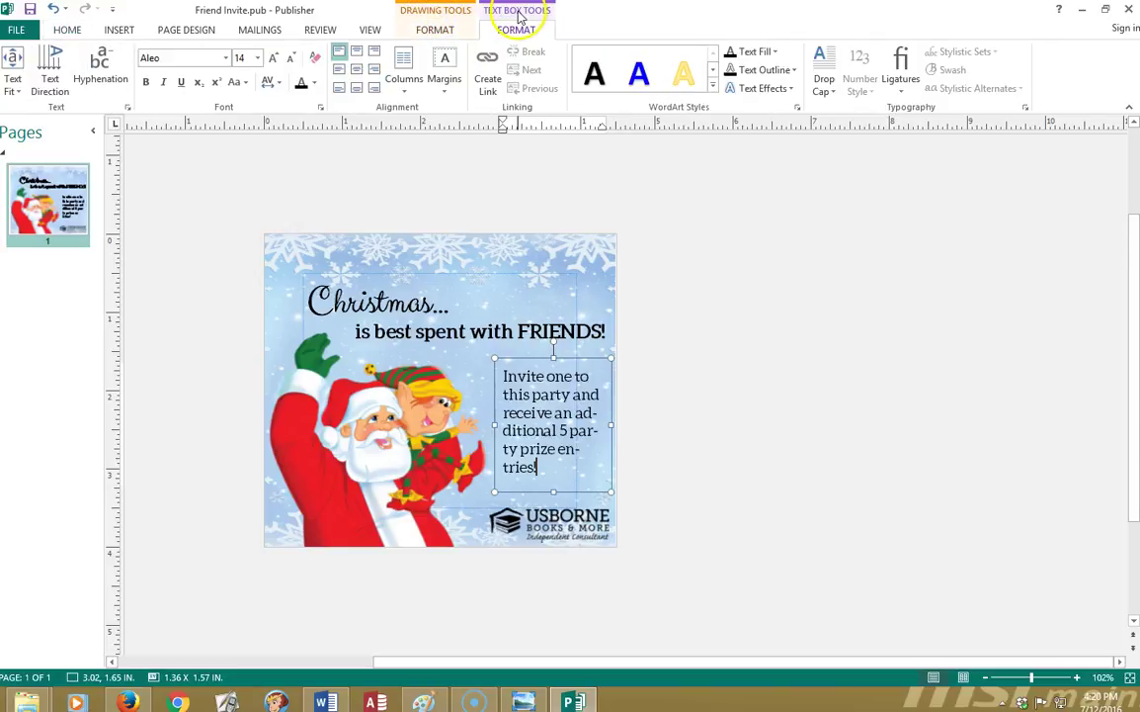
pyautogui.click(357, 74)
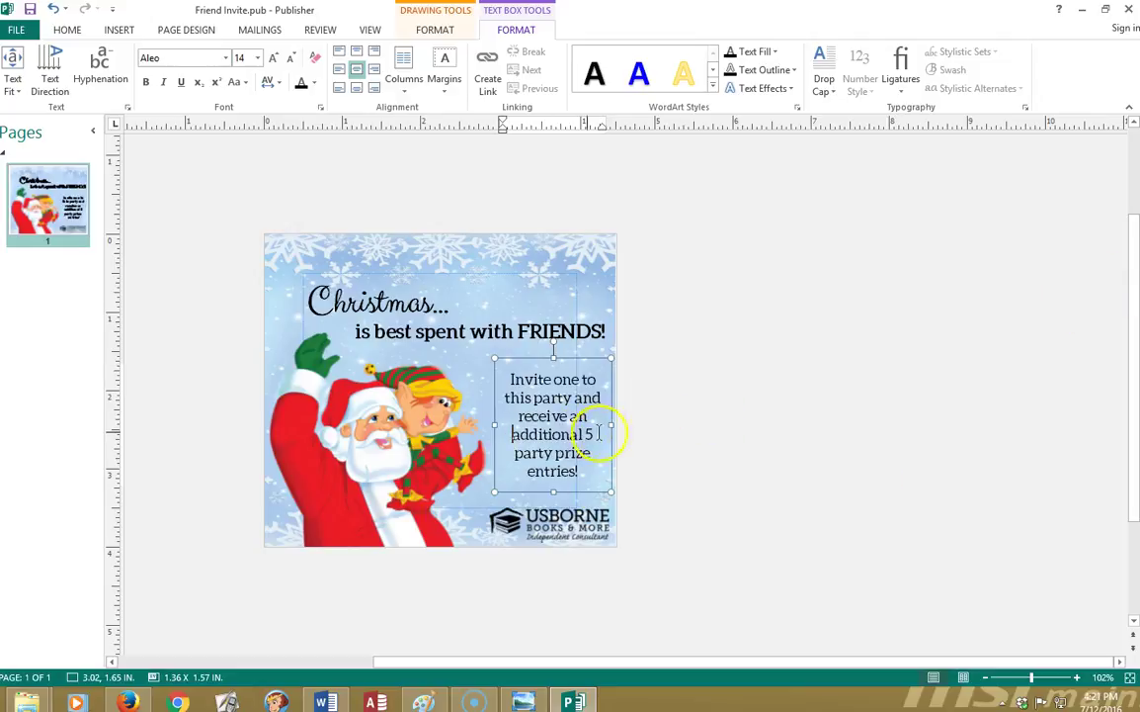
pyautogui.click(791, 438)
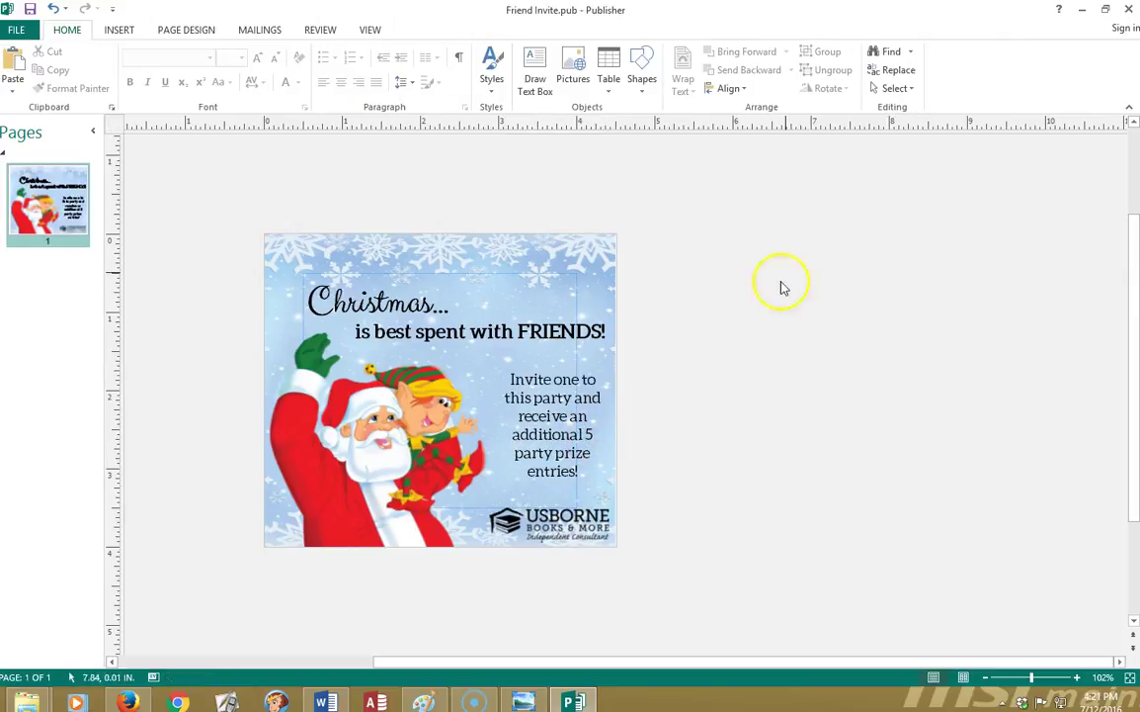
# Step: Nudge the invitation text box slightly right and down, and restore the Publisher window beside the reference picture
pyautogui.click(573, 447)
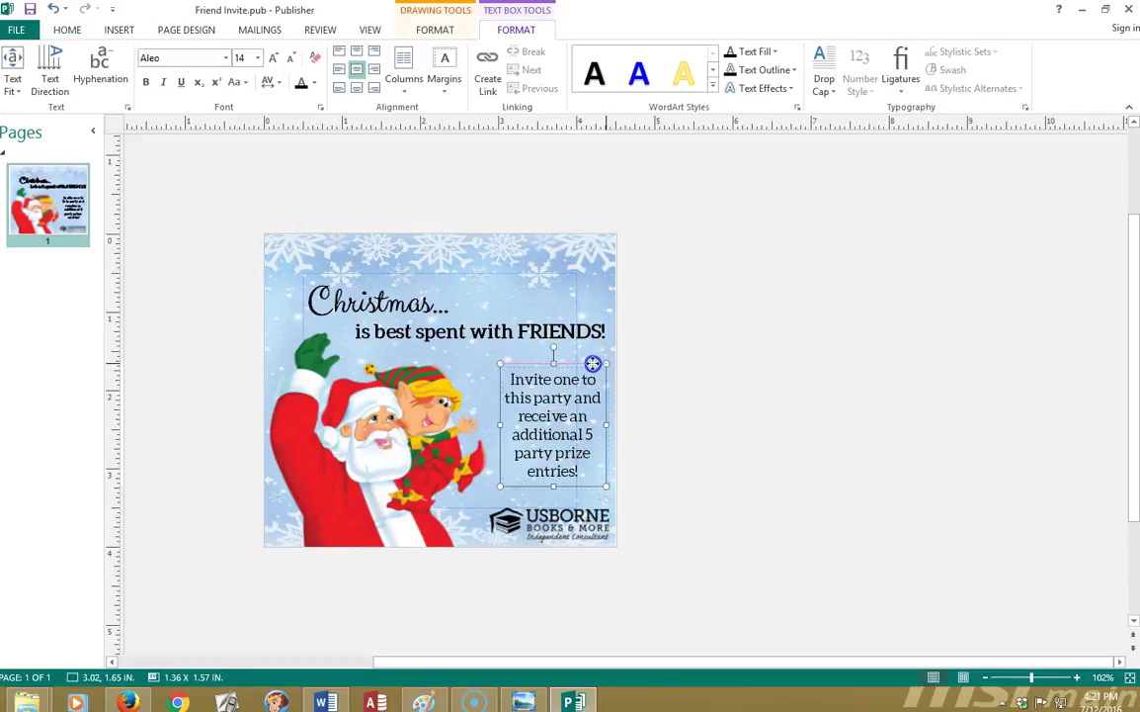
pyautogui.click(687, 364)
pyautogui.doubleClick(826, 8)
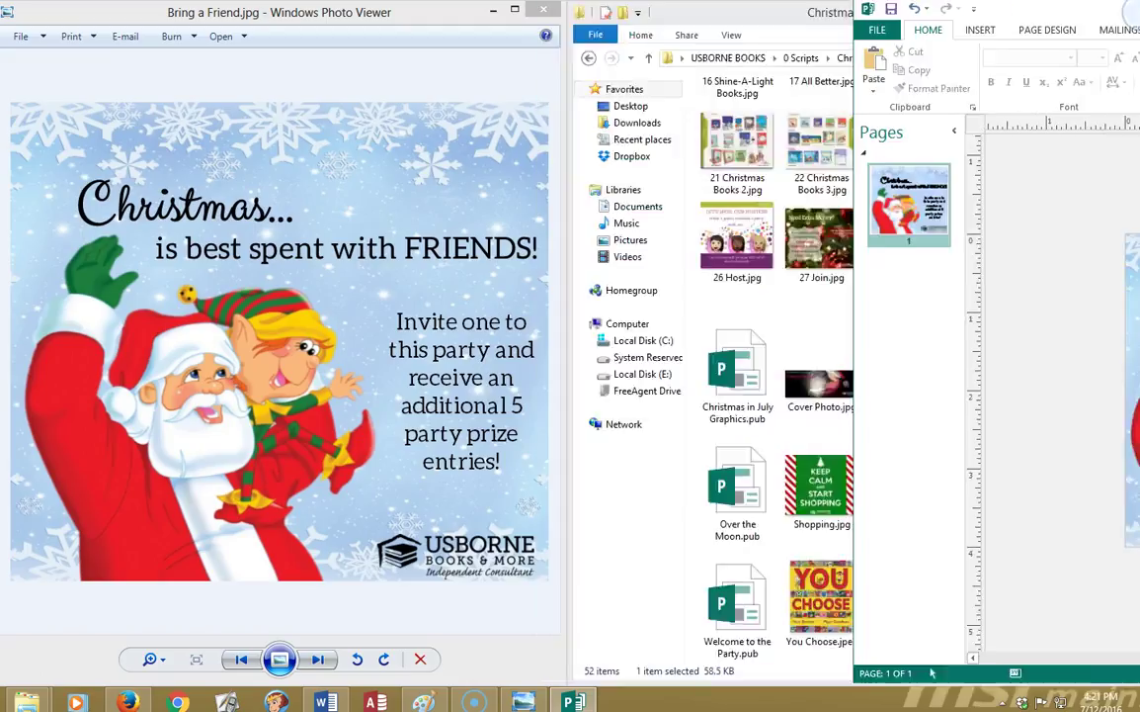
pyautogui.moveTo(808, 660); pyautogui.dragTo(868, 659)
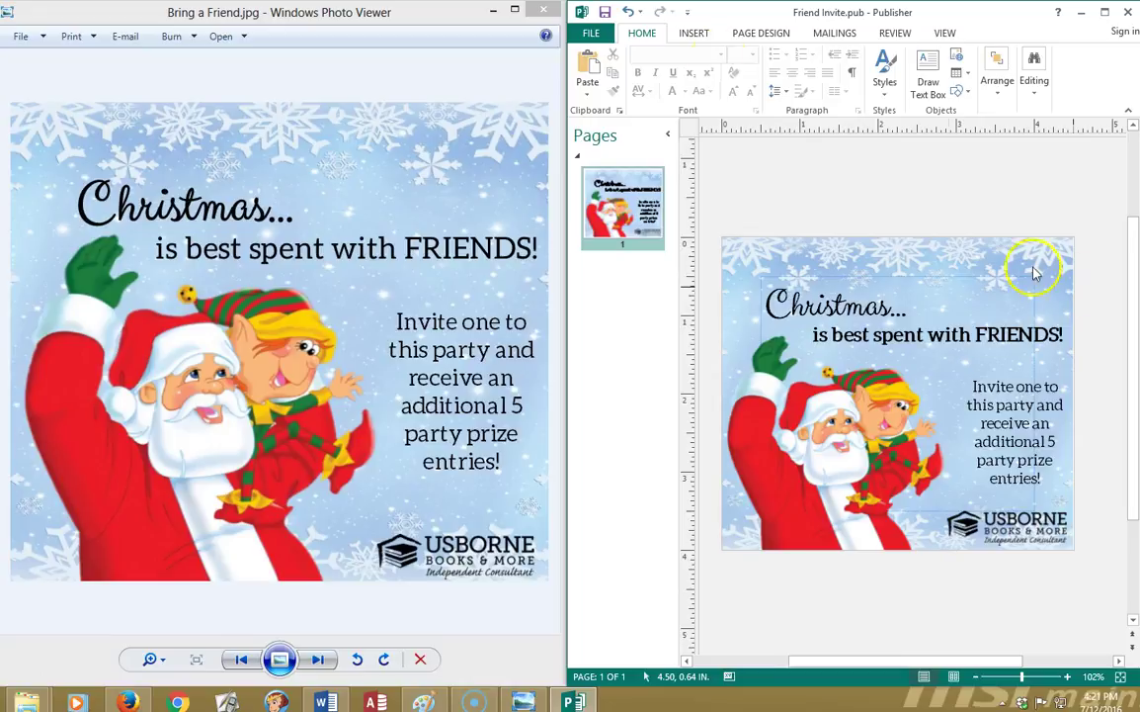
# Step: Save a copy of the publication as Friend Invite in JPEG File Interchange Format (*.jpg) in the Christmas In July folder
pyautogui.click(591, 32)
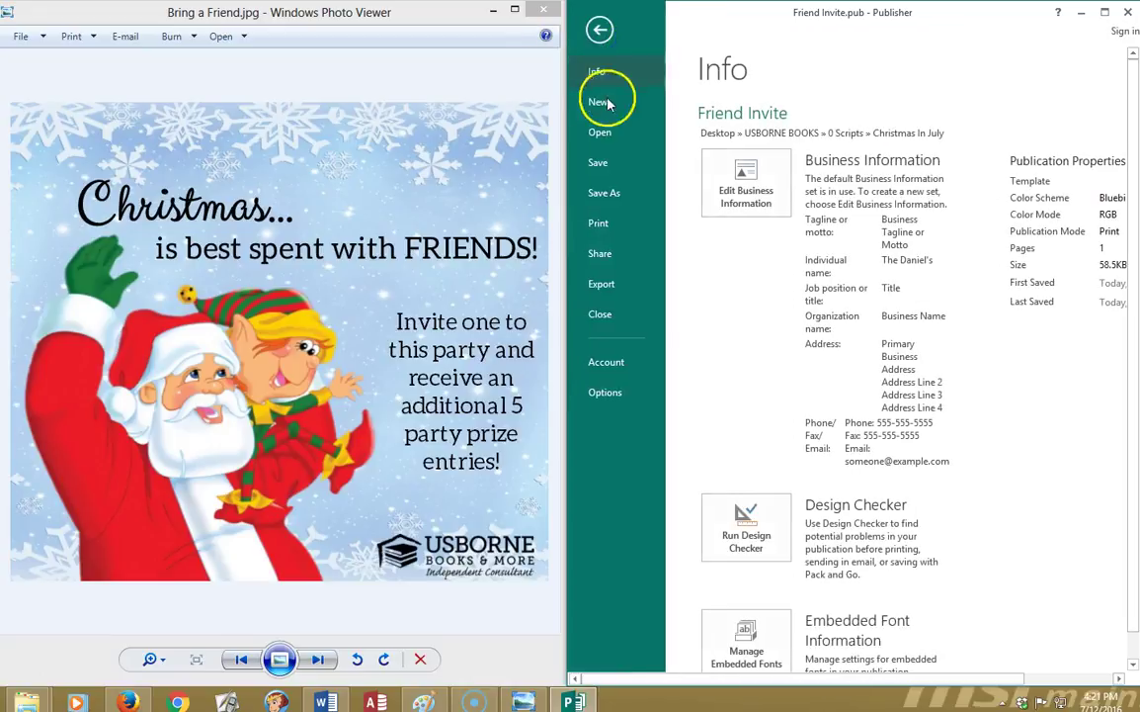
pyautogui.click(604, 198)
pyautogui.click(1006, 186)
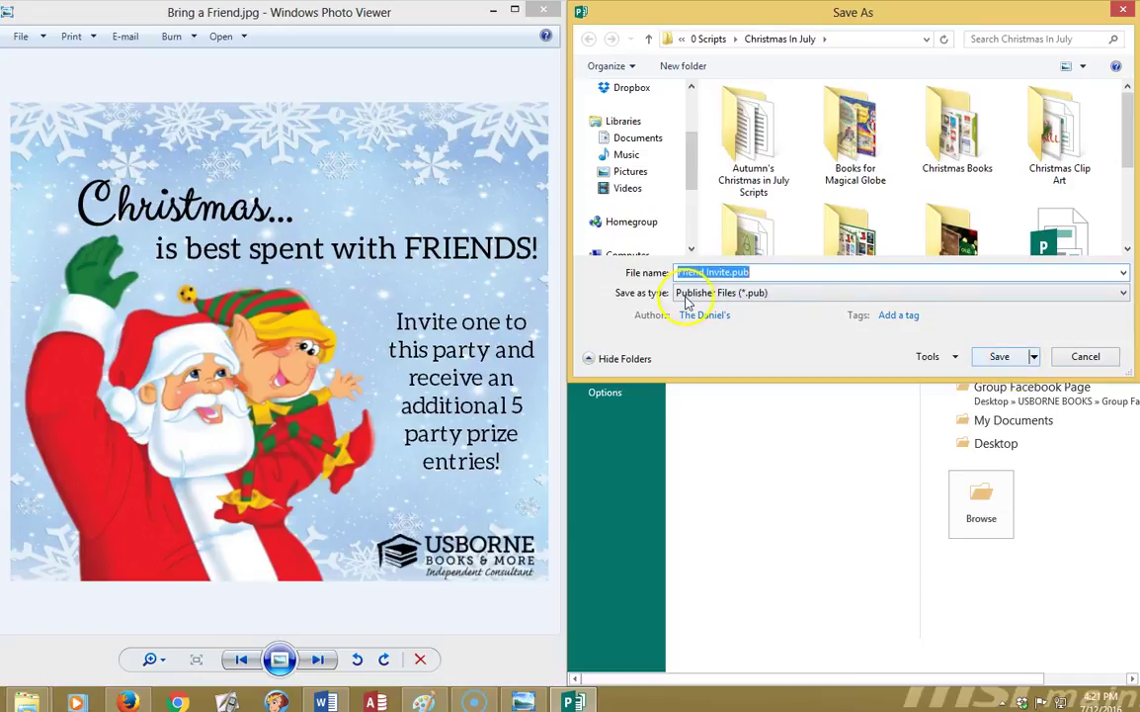
pyautogui.click(751, 295)
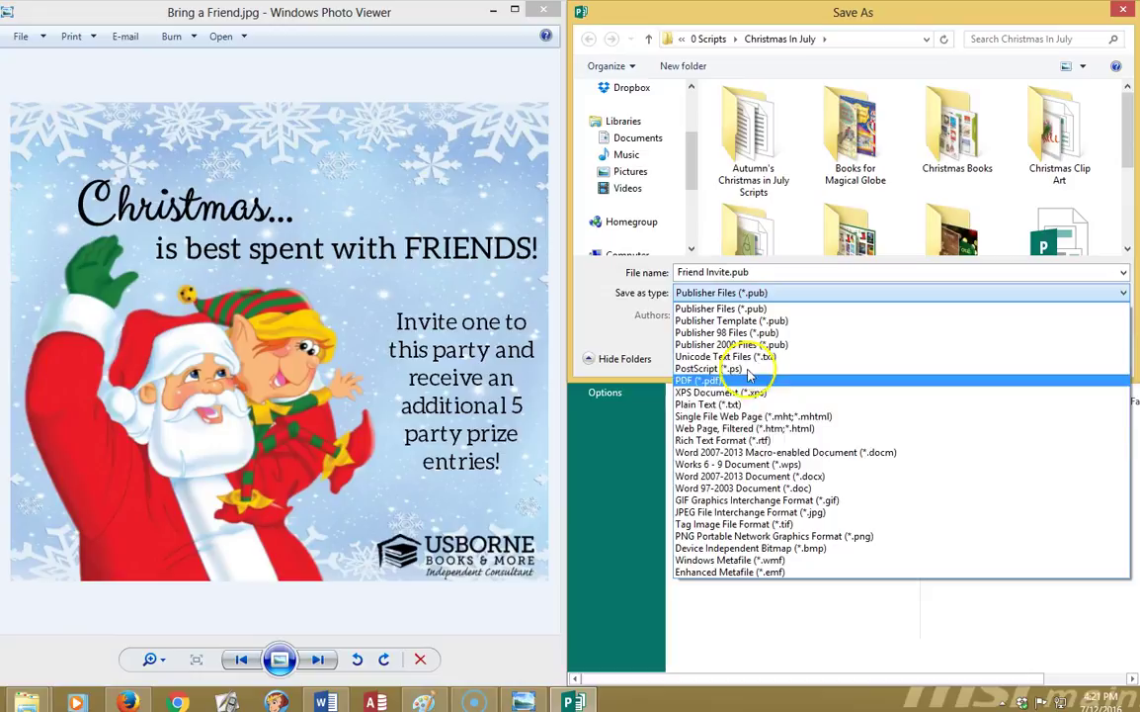
pyautogui.click(753, 518)
pyautogui.click(1000, 408)
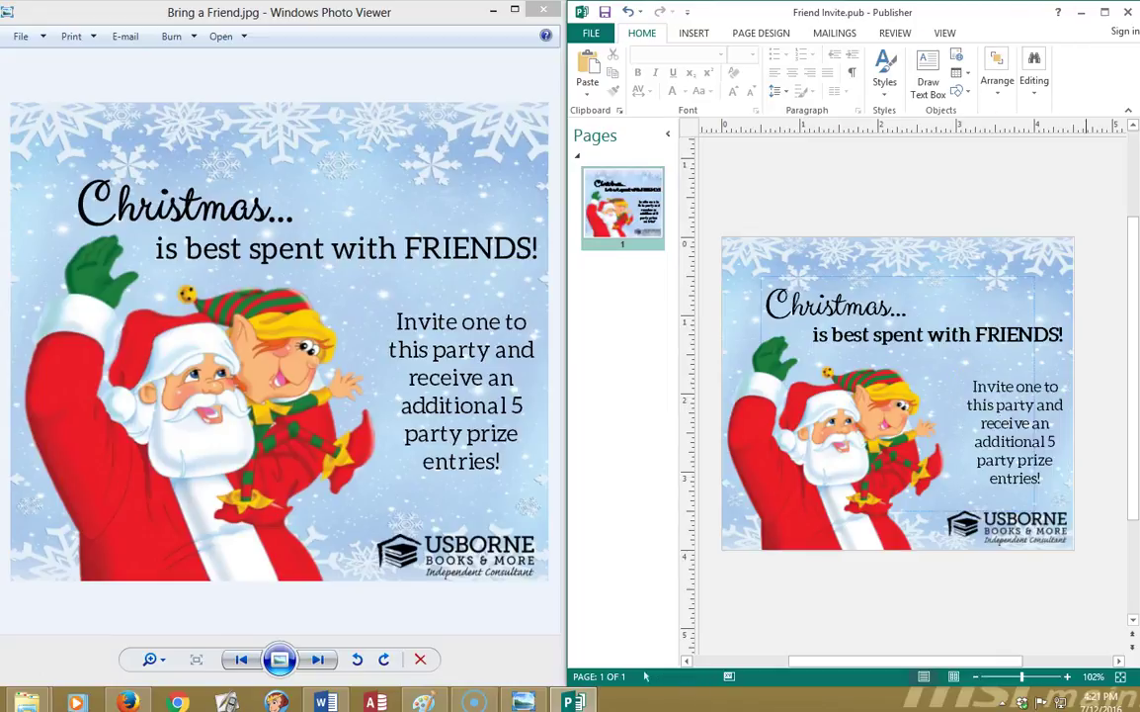
# Step: Minimize Publisher and open Friend Invite.jpg from the Christmas In July folder to compare it with the original graphic
pyautogui.click(1081, 12)
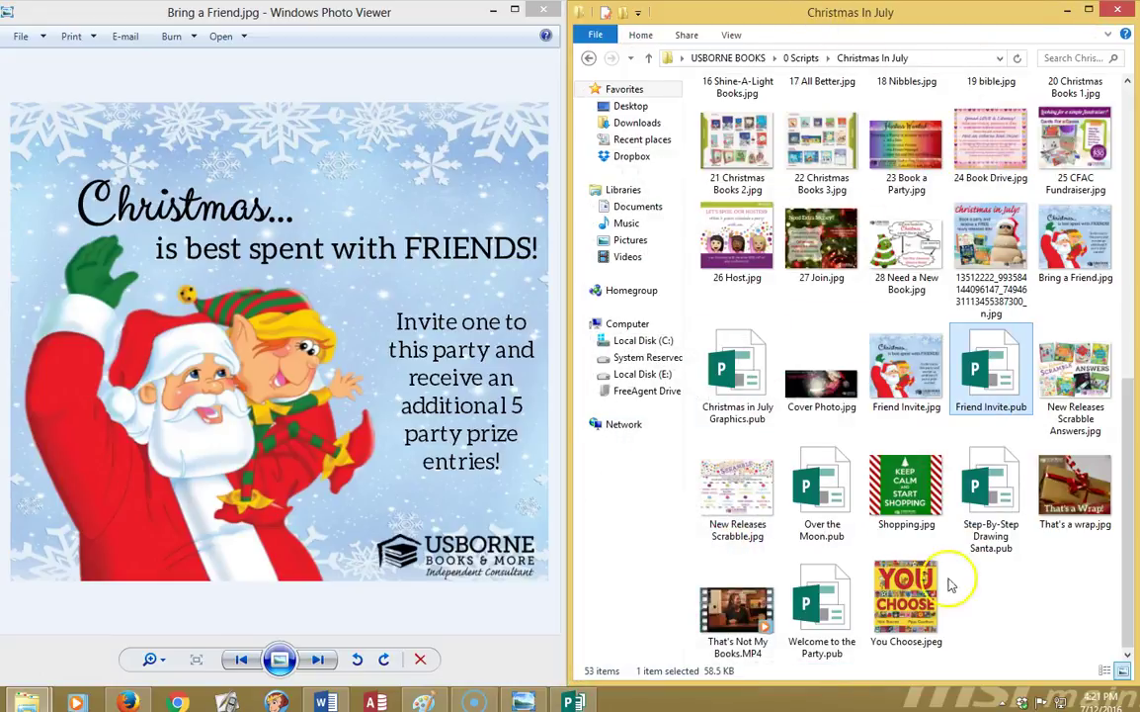
pyautogui.doubleClick(910, 350)
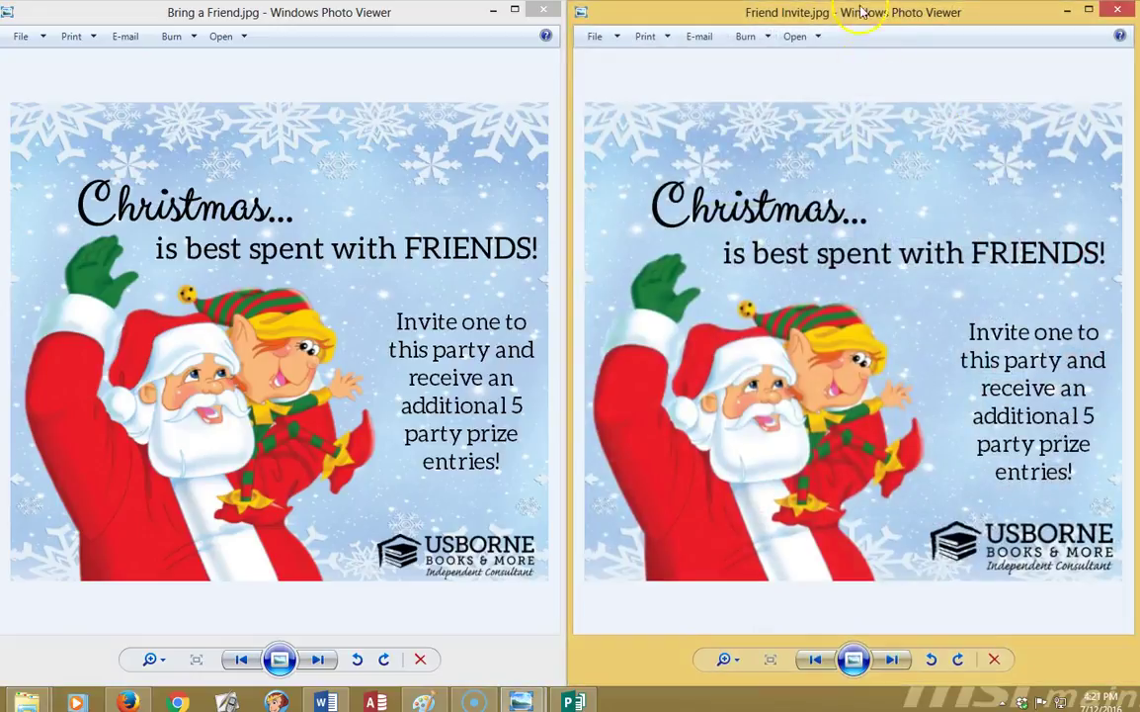